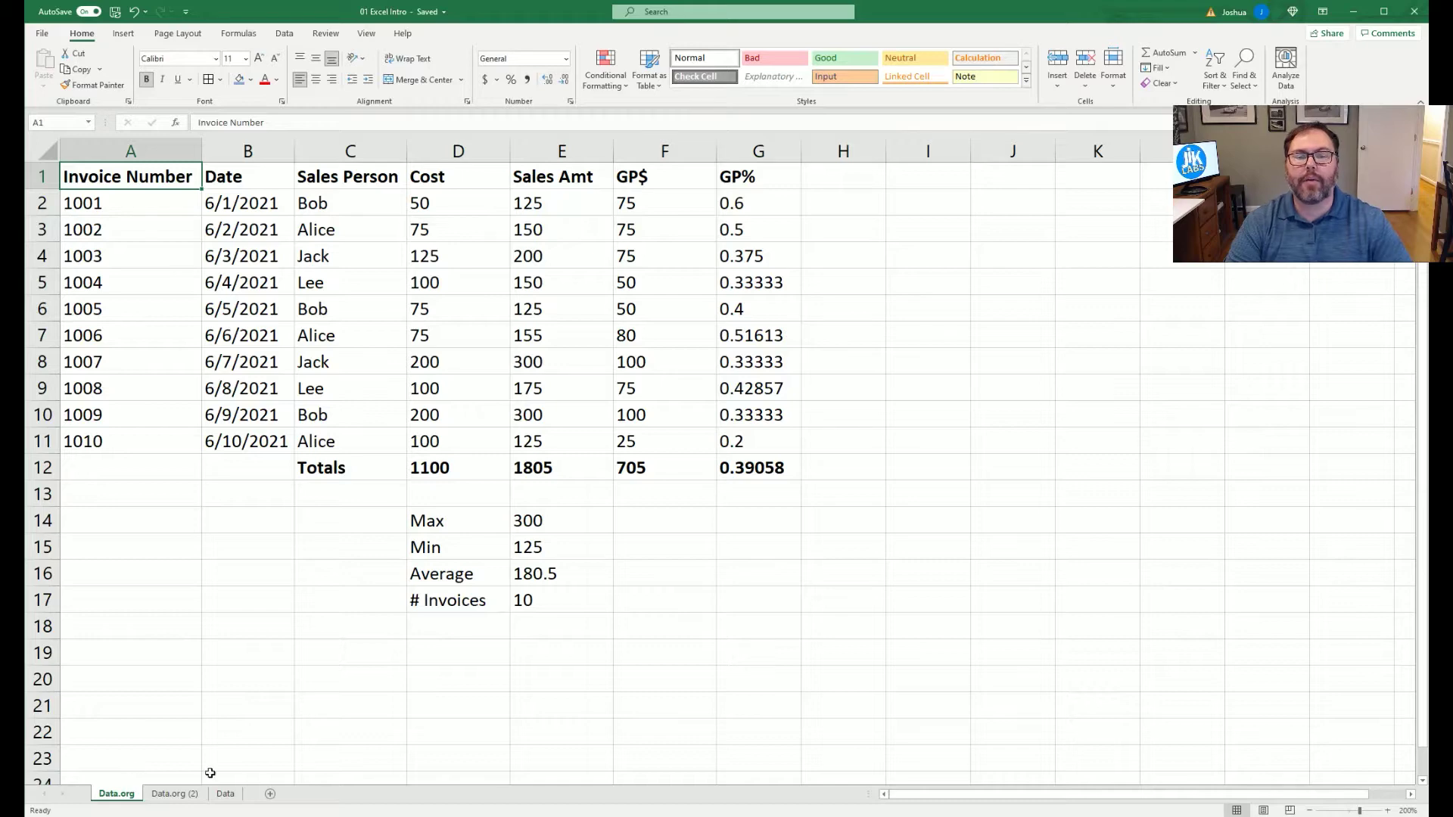
left_click(175, 794)
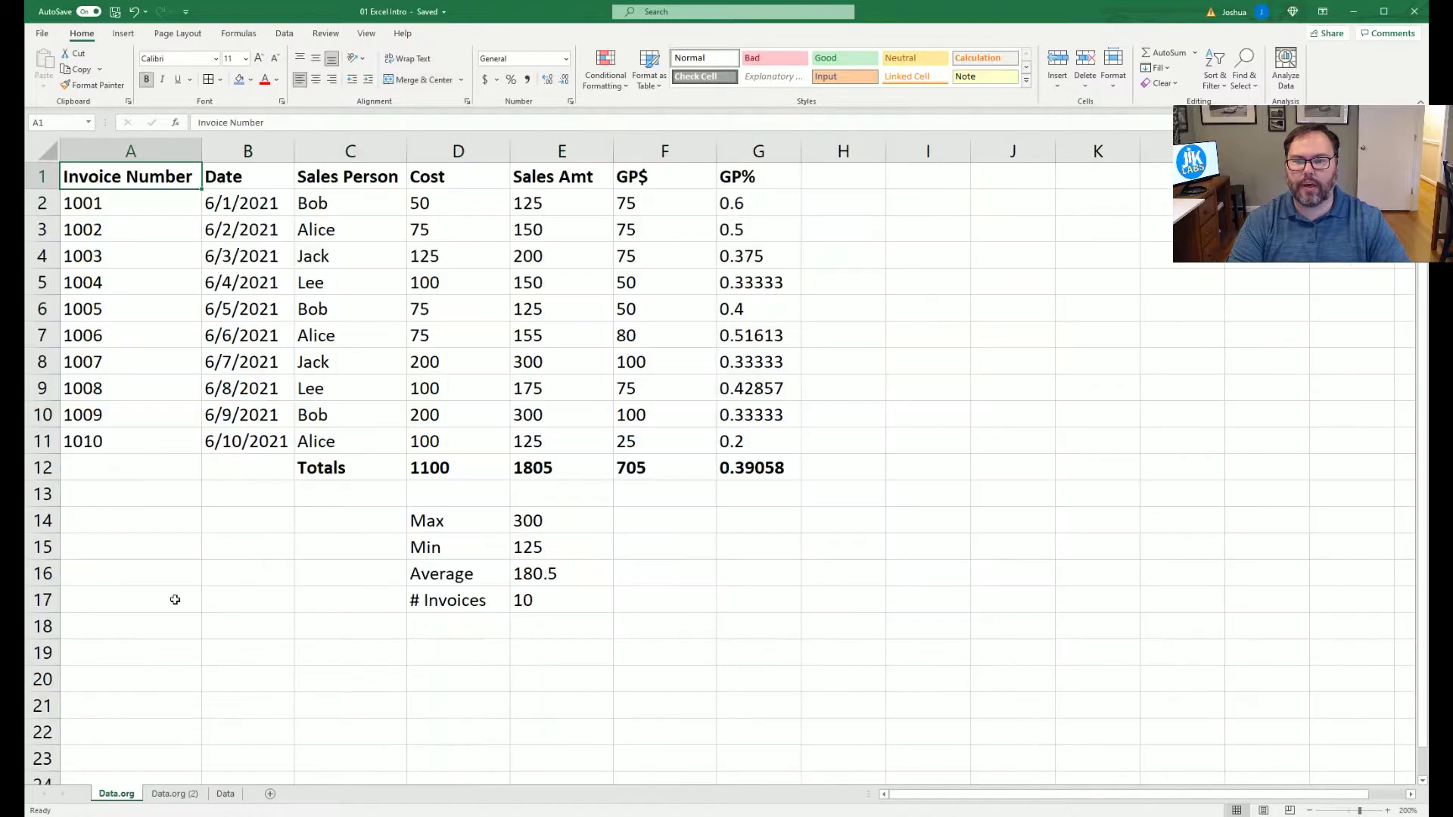
left_click(117, 795)
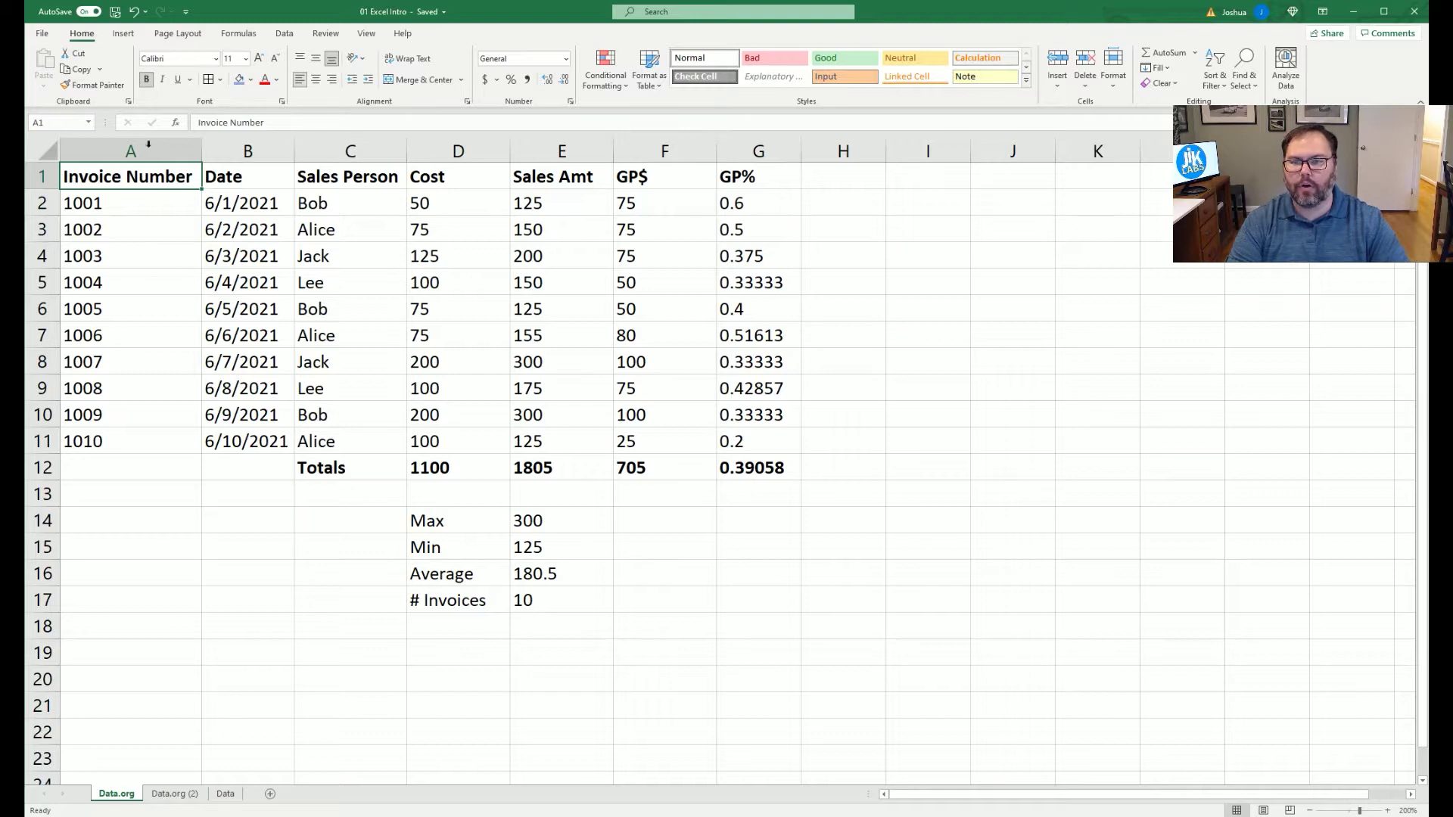
Step: Insert a blank row above the header row of the invoice table
left_click(39, 177)
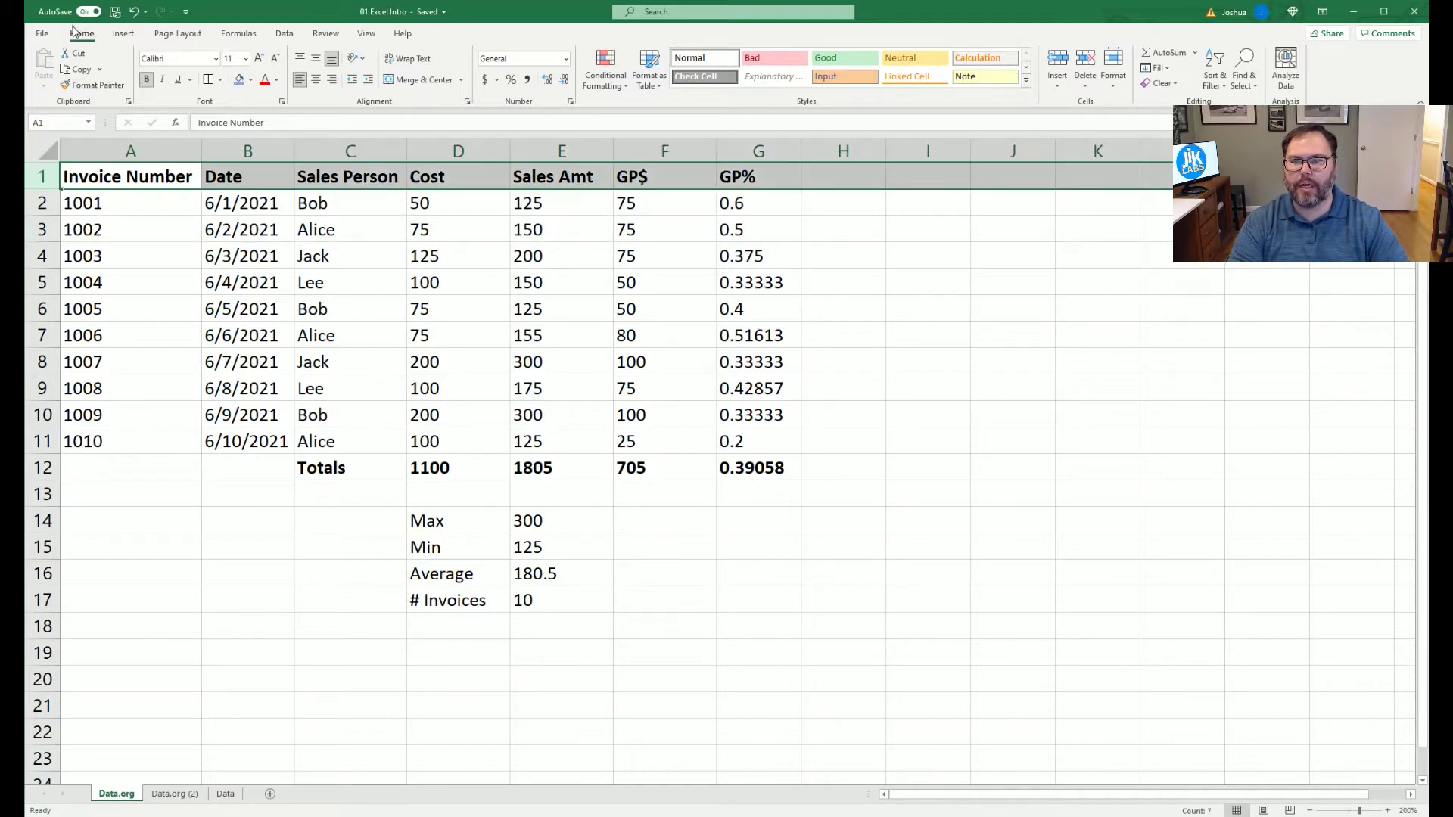
left_click(1057, 61)
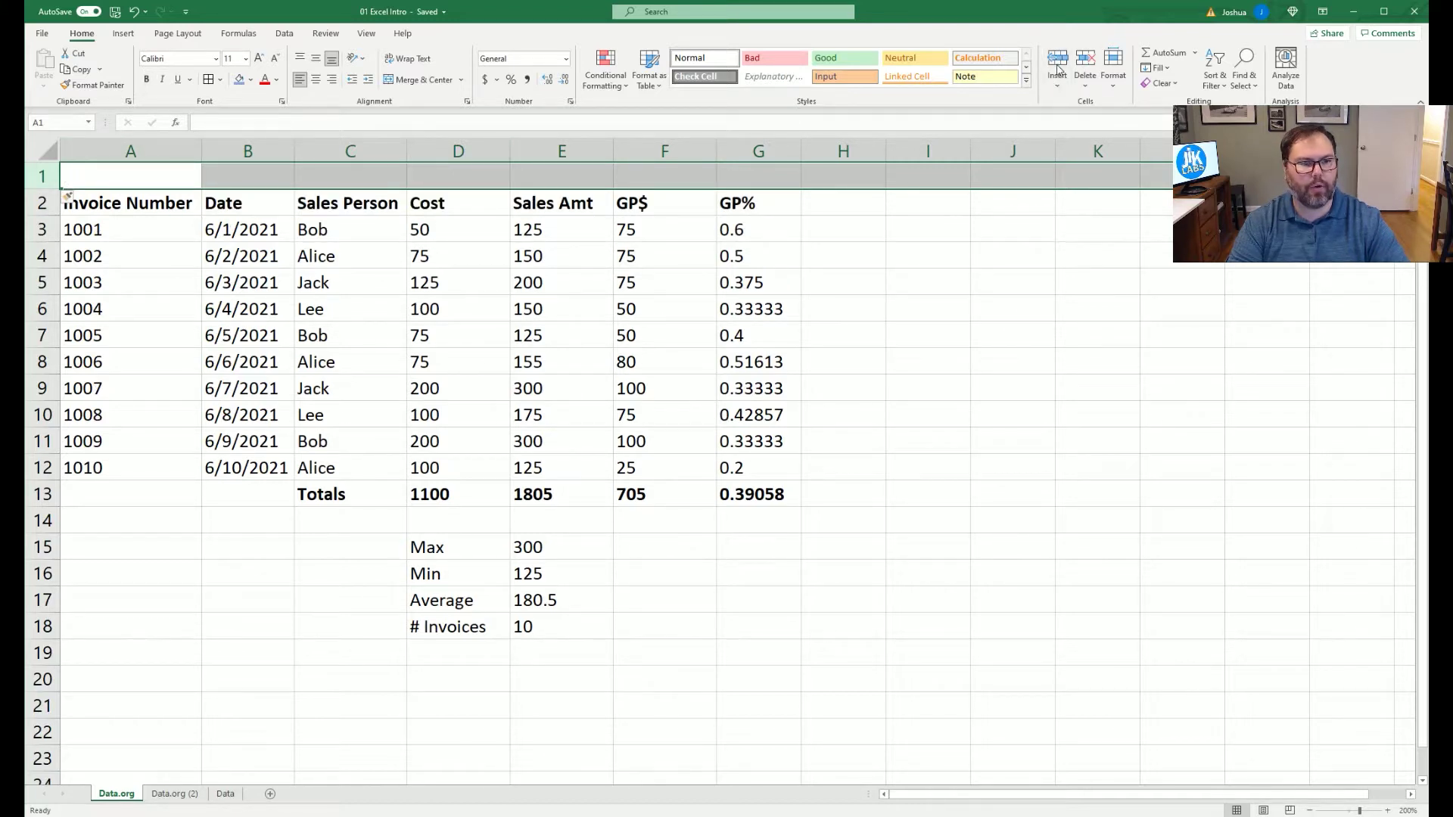
left_click(241, 249)
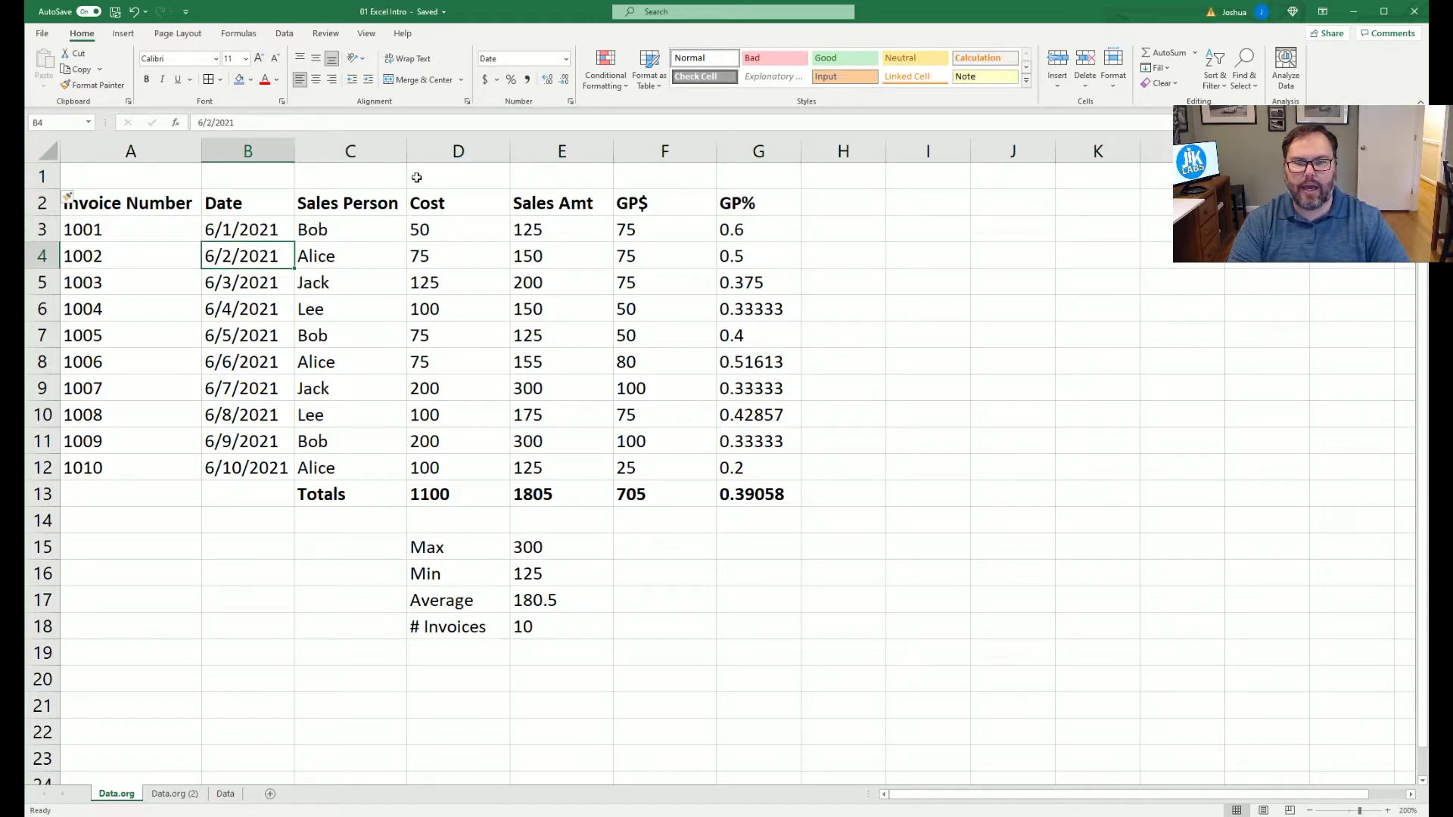
Step: Enter the title "2021 JiK Labs Sales Report" in cell A1
left_click(176, 167)
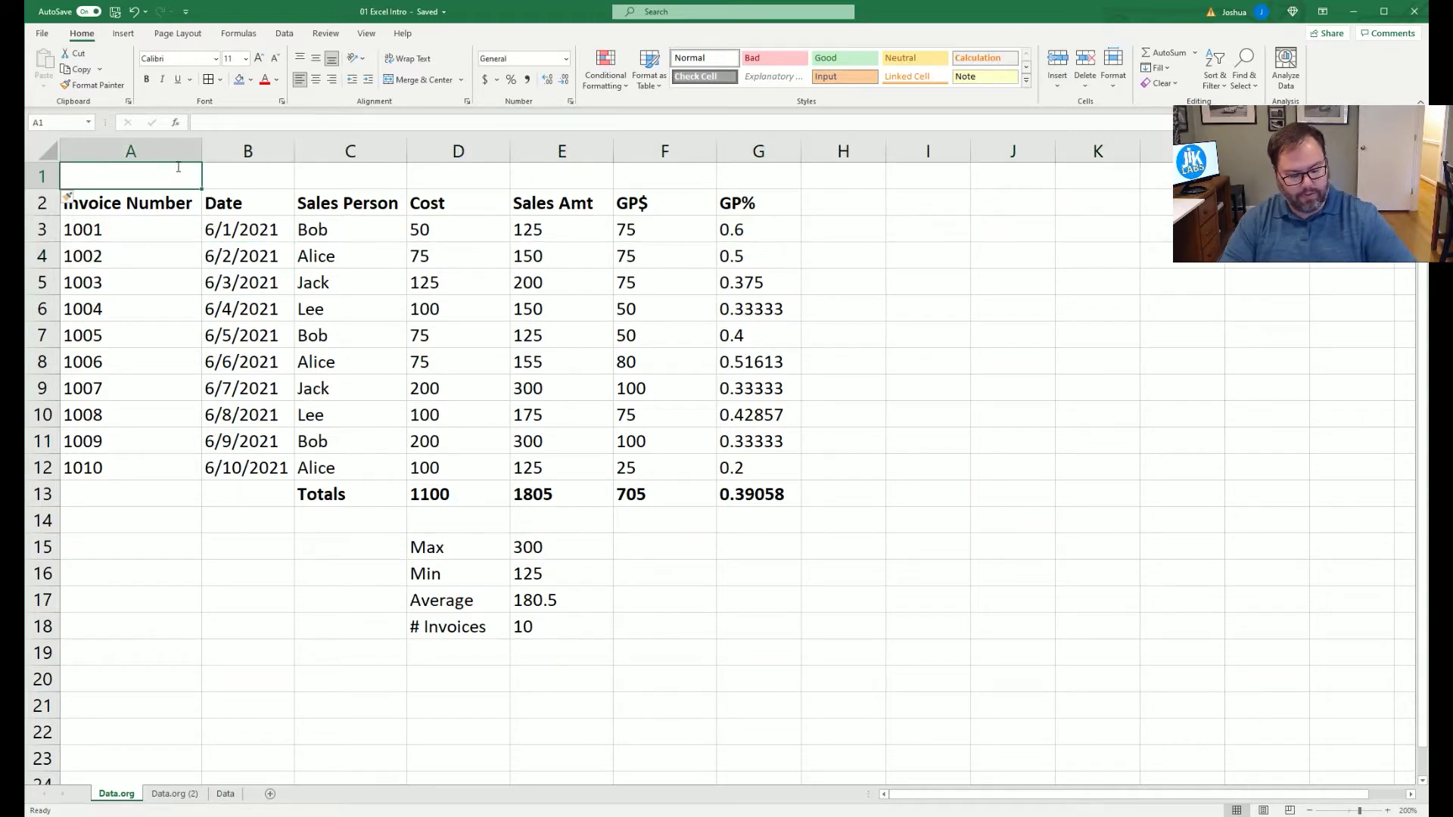
type("2021 K")
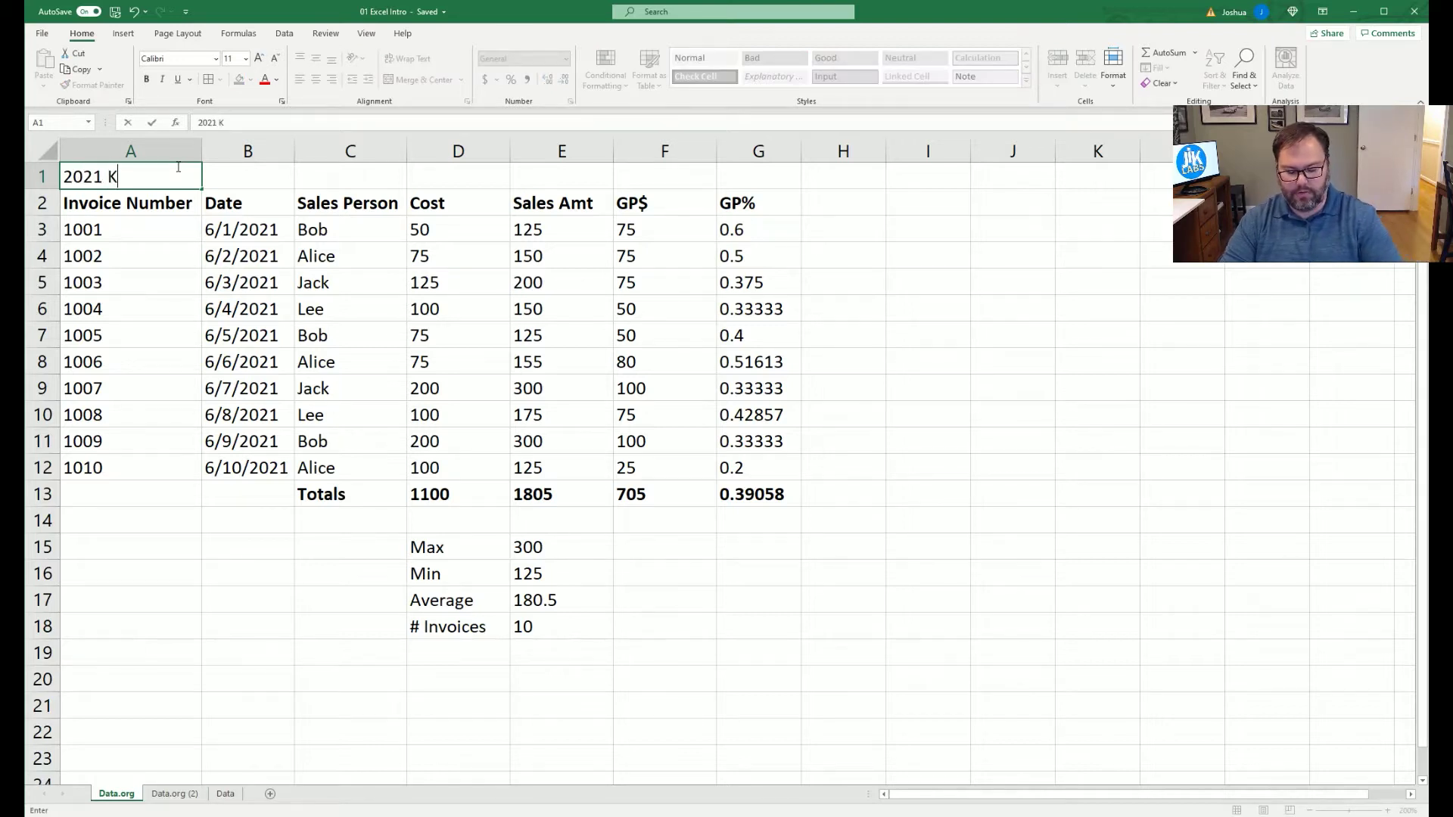
key("BackSpace")
type("JiK La")
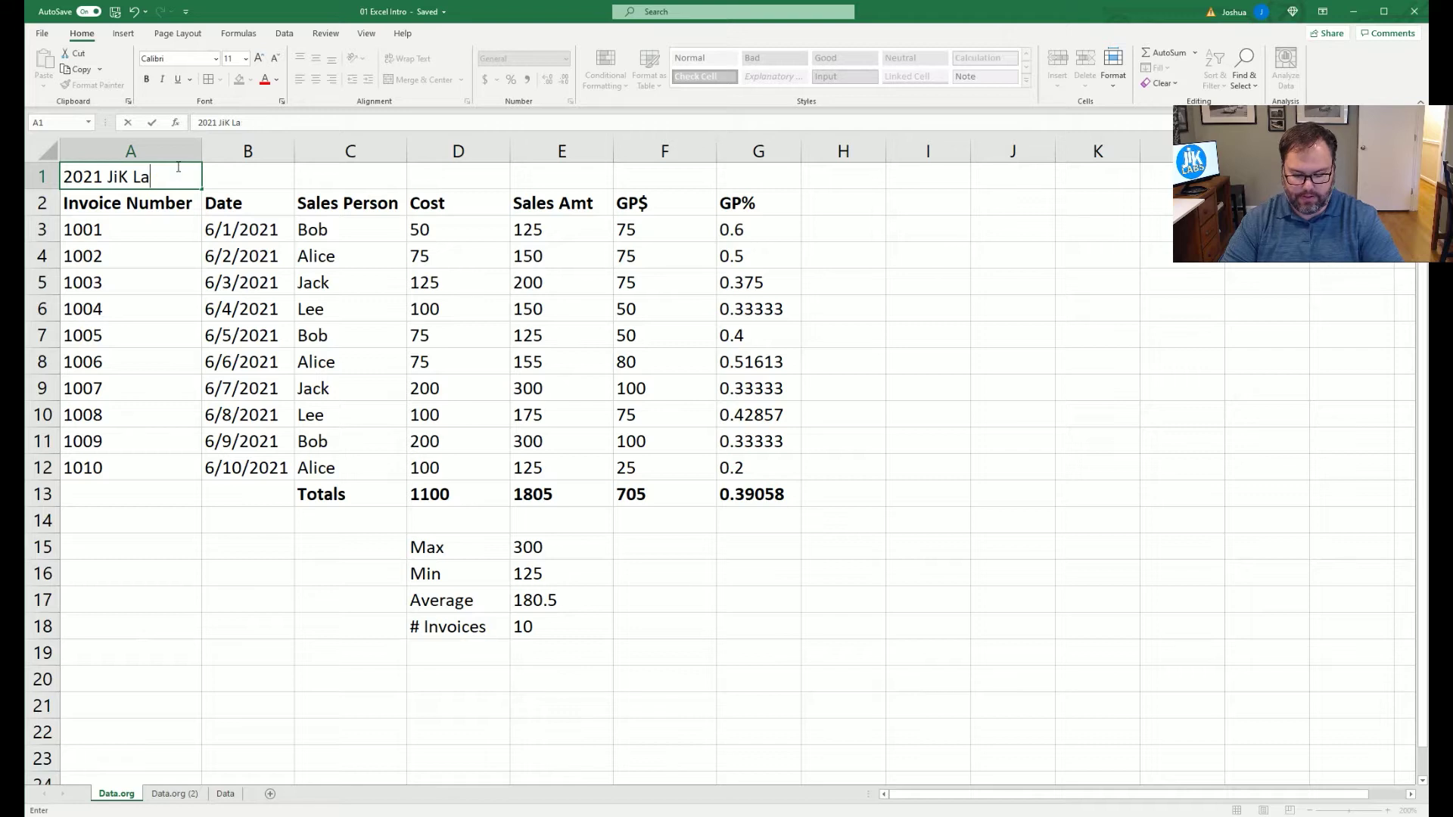
type("ns Sales Report")
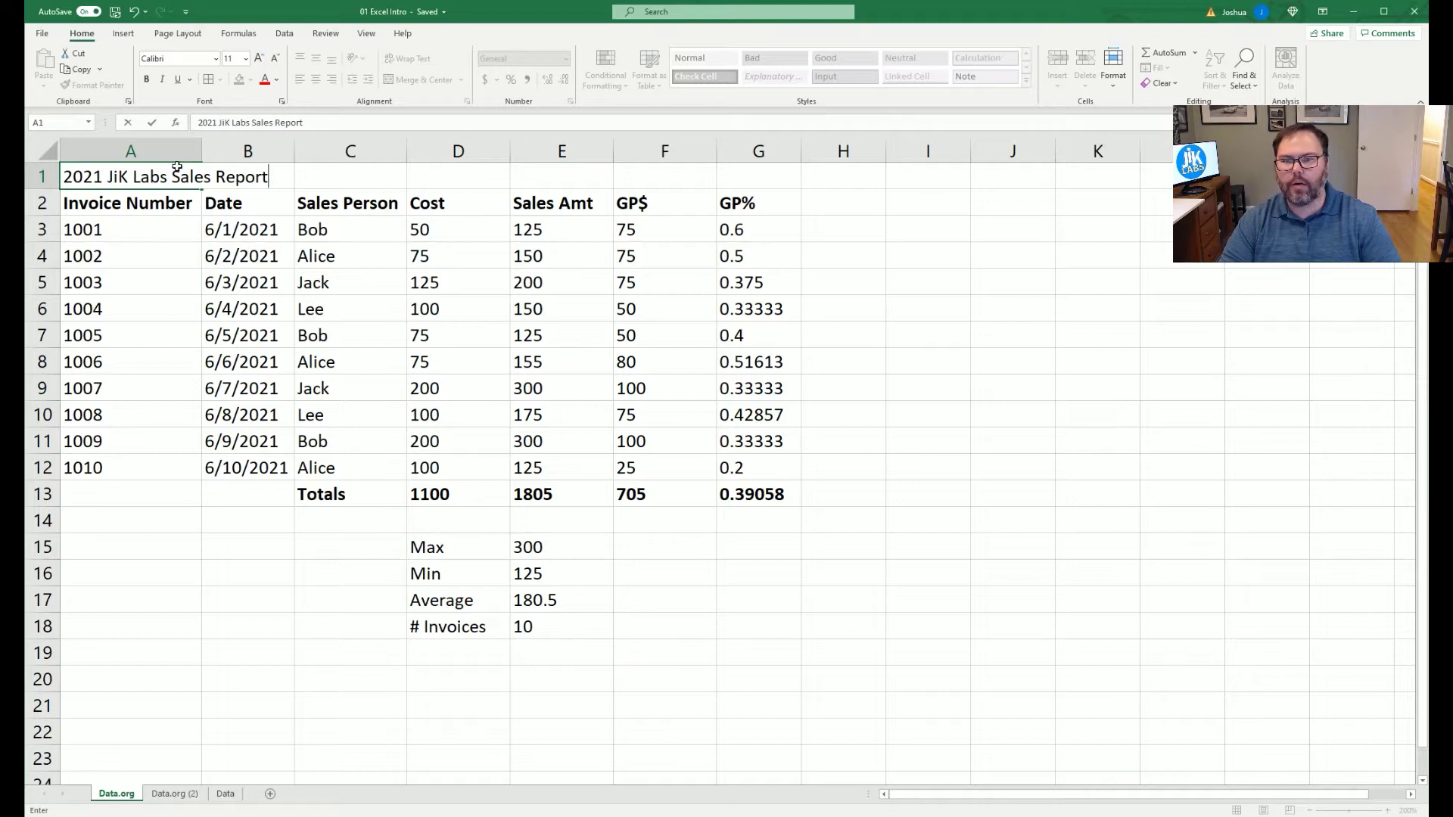
key("Return")
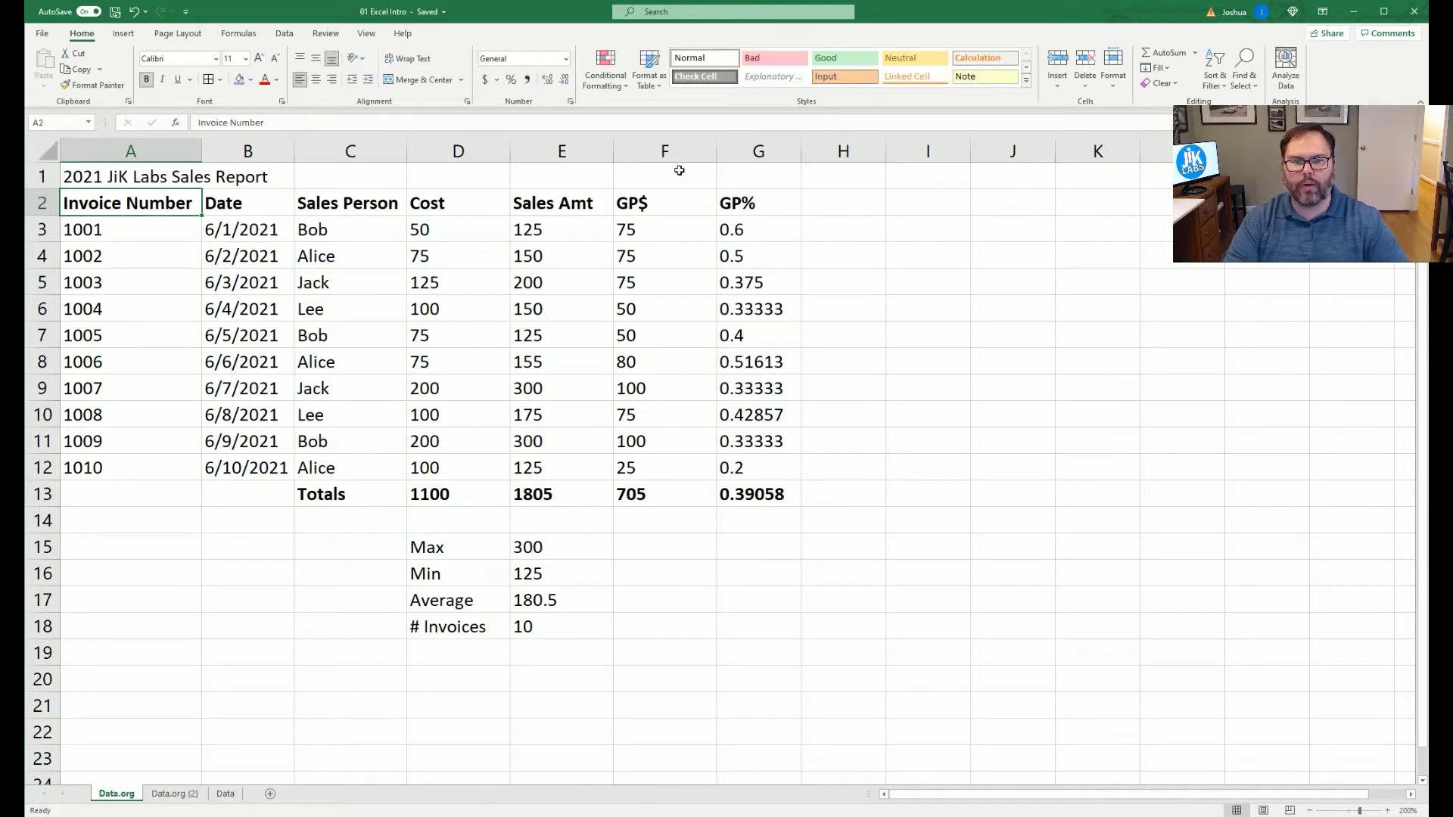
left_click(159, 178)
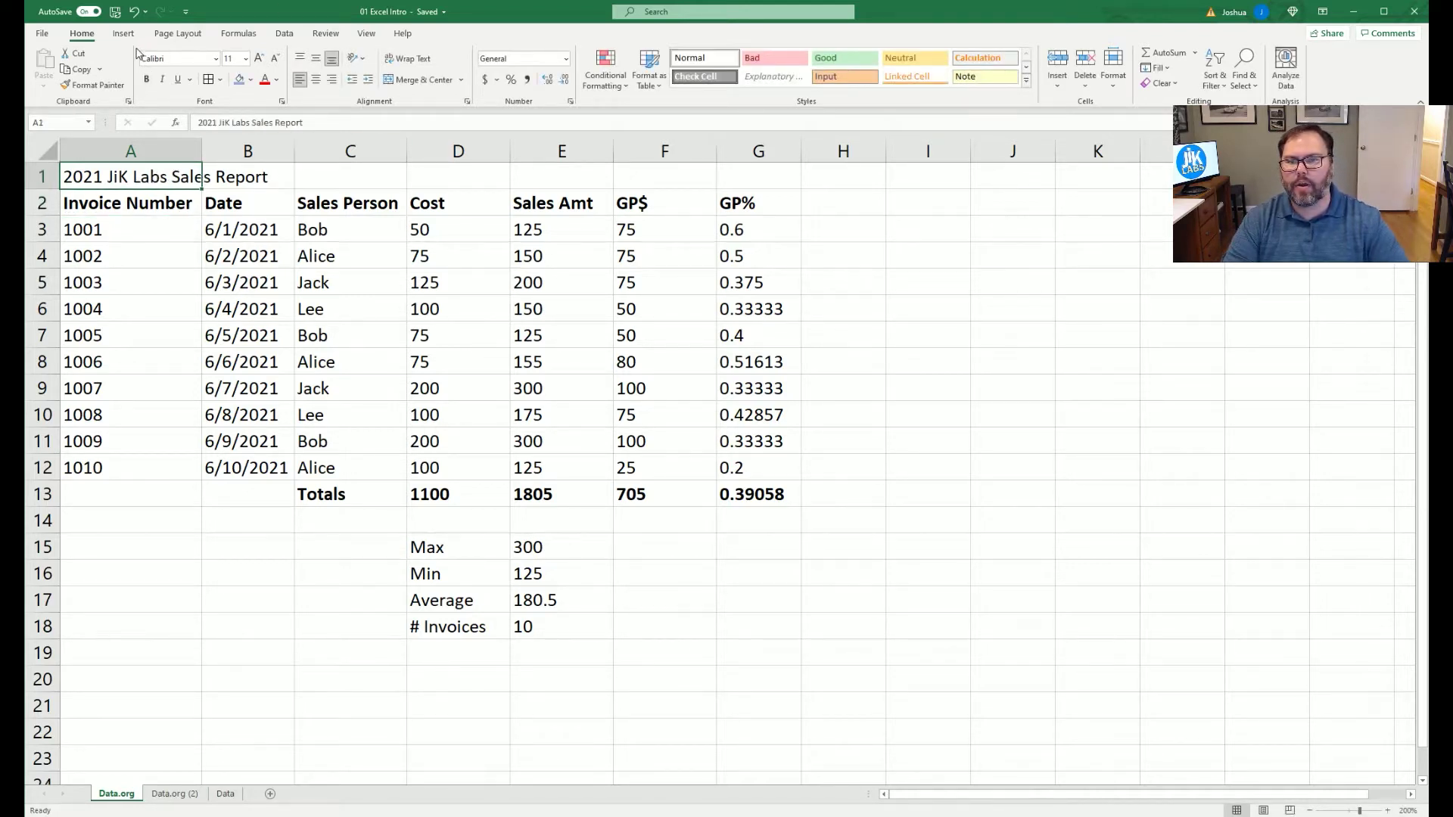
left_click(317, 80)
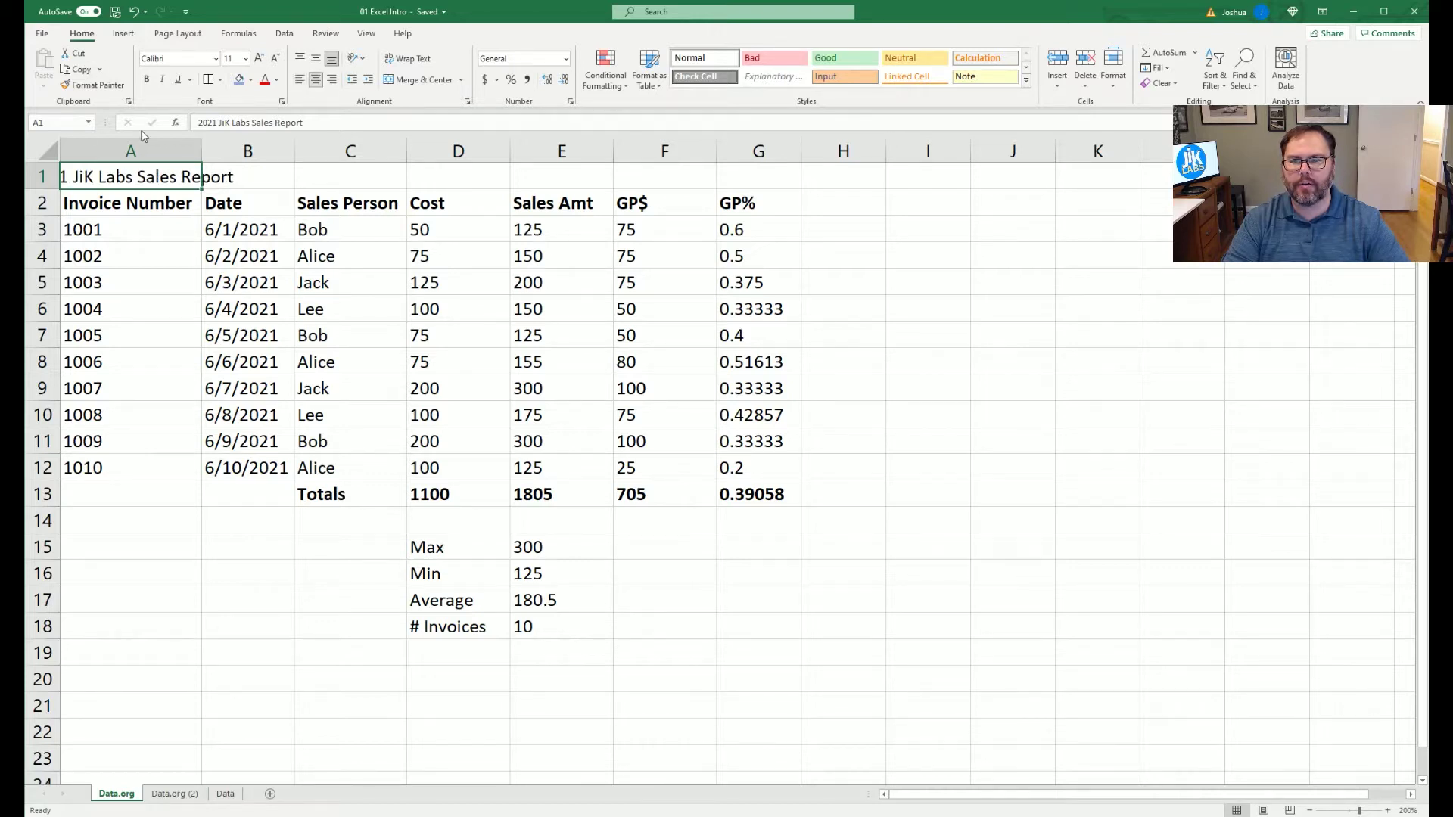
left_click(200, 149)
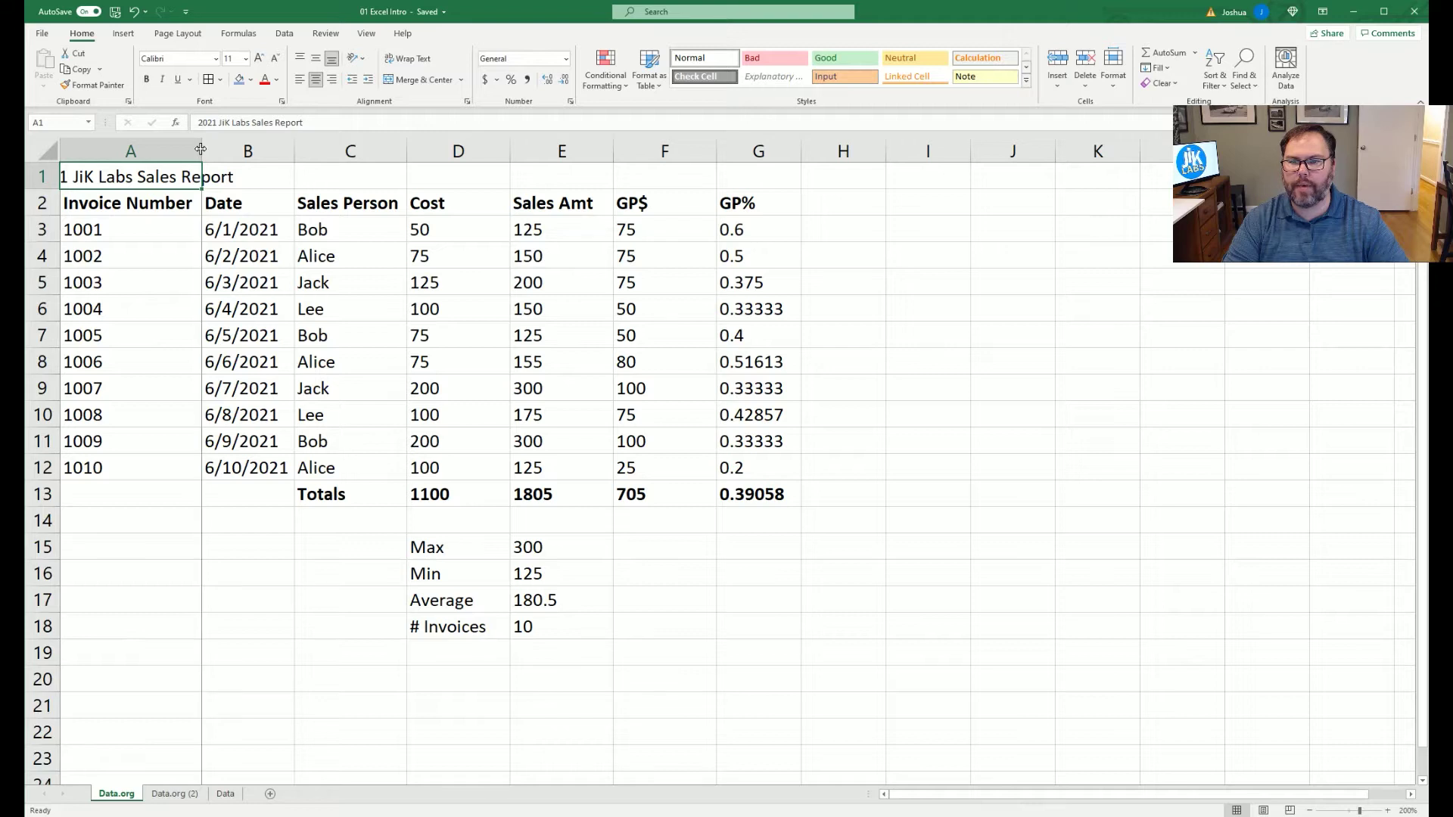
mouse_move(674, 154)
left_mouse_down()
mouse_move(643, 151)
mouse_move(659, 151)
left_mouse_up()
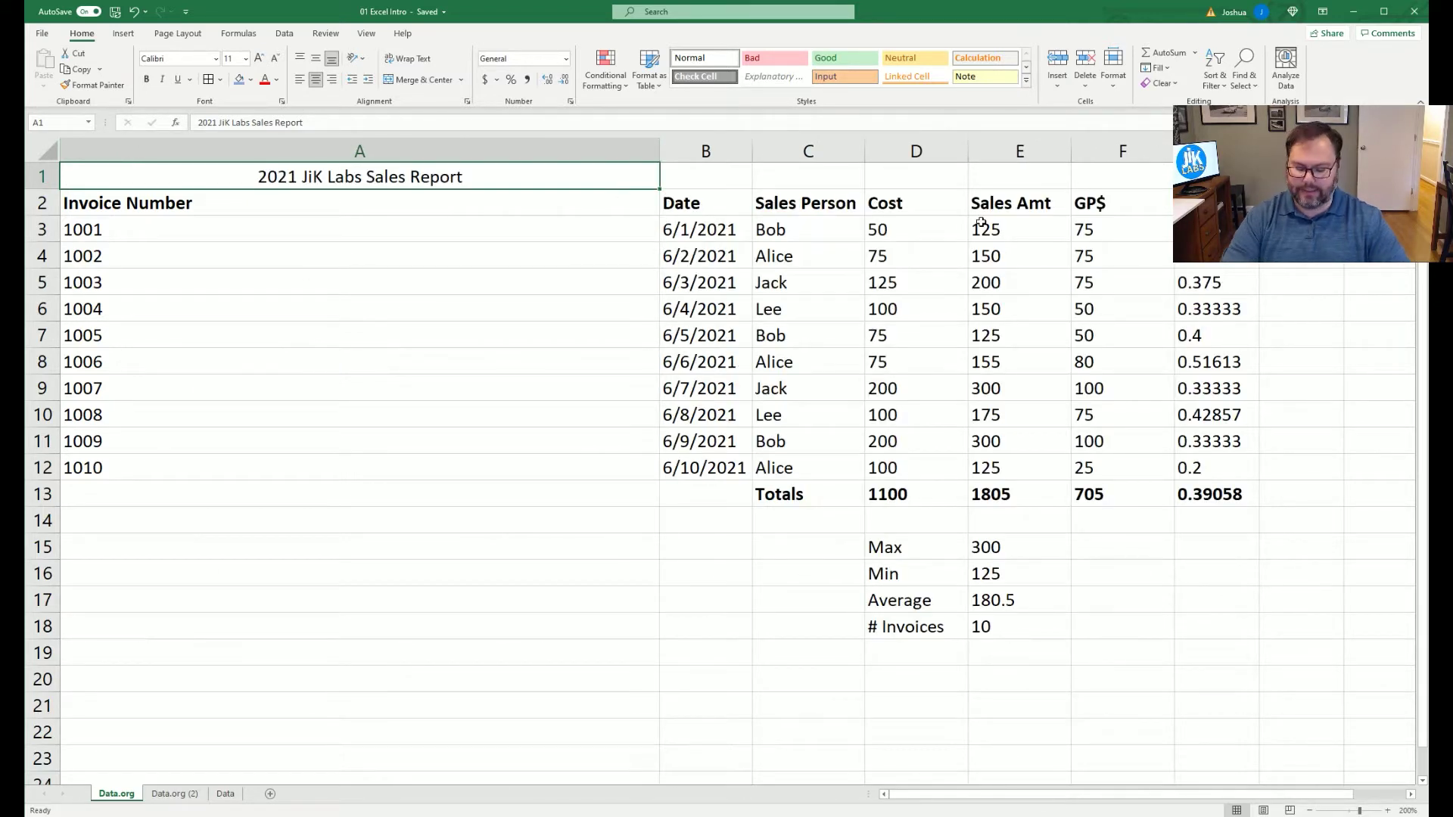
key("ctrl+z")
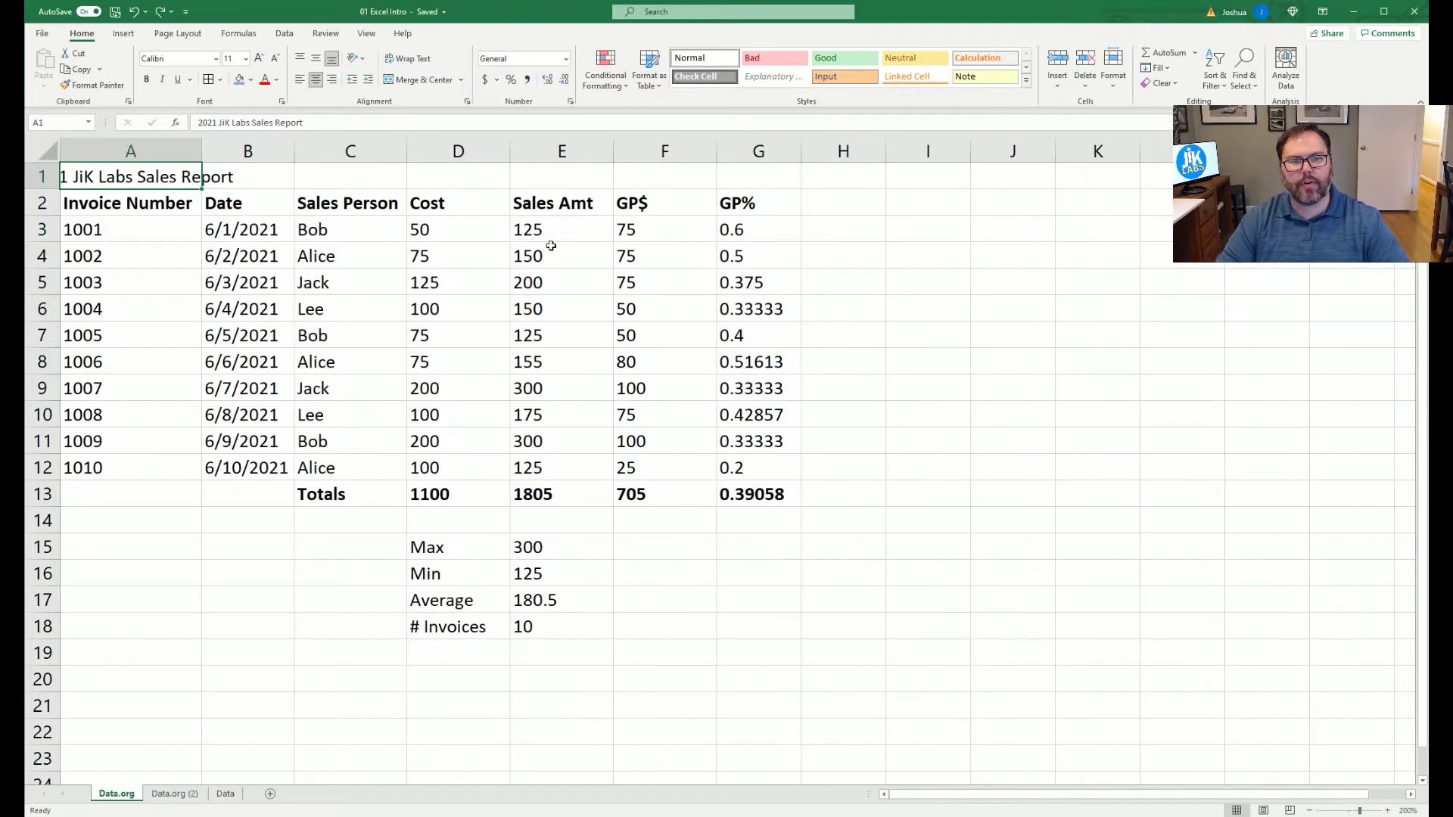
Step: Merge and center the report title across cells A1 to G1, spanning all the table columns
mouse_move(755, 172)
left_mouse_down()
mouse_move(552, 172)
mouse_move(750, 173)
left_mouse_up()
left_click_drag(399, 173, 61, 172)
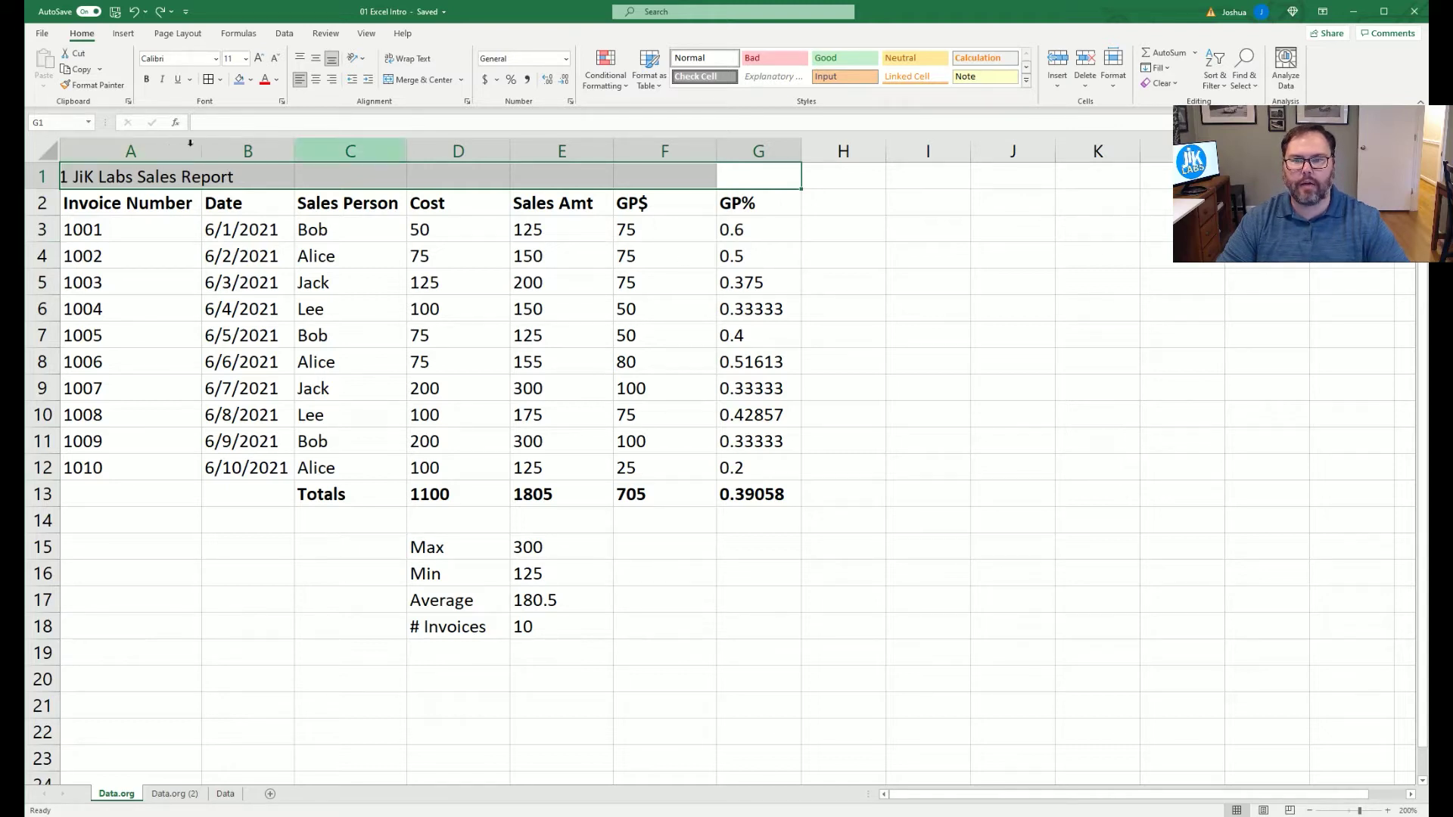
left_click(422, 82)
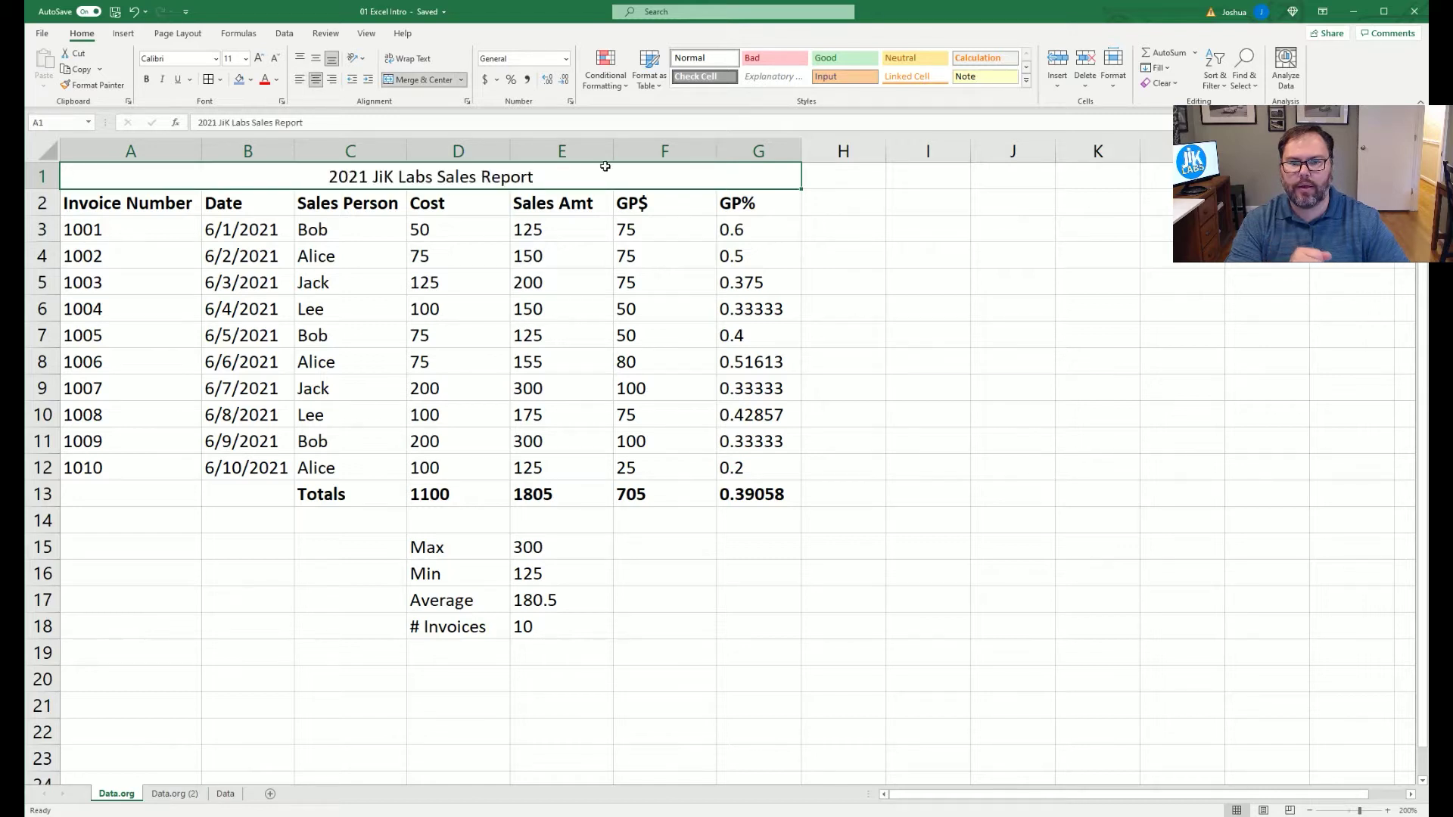
left_click(129, 204)
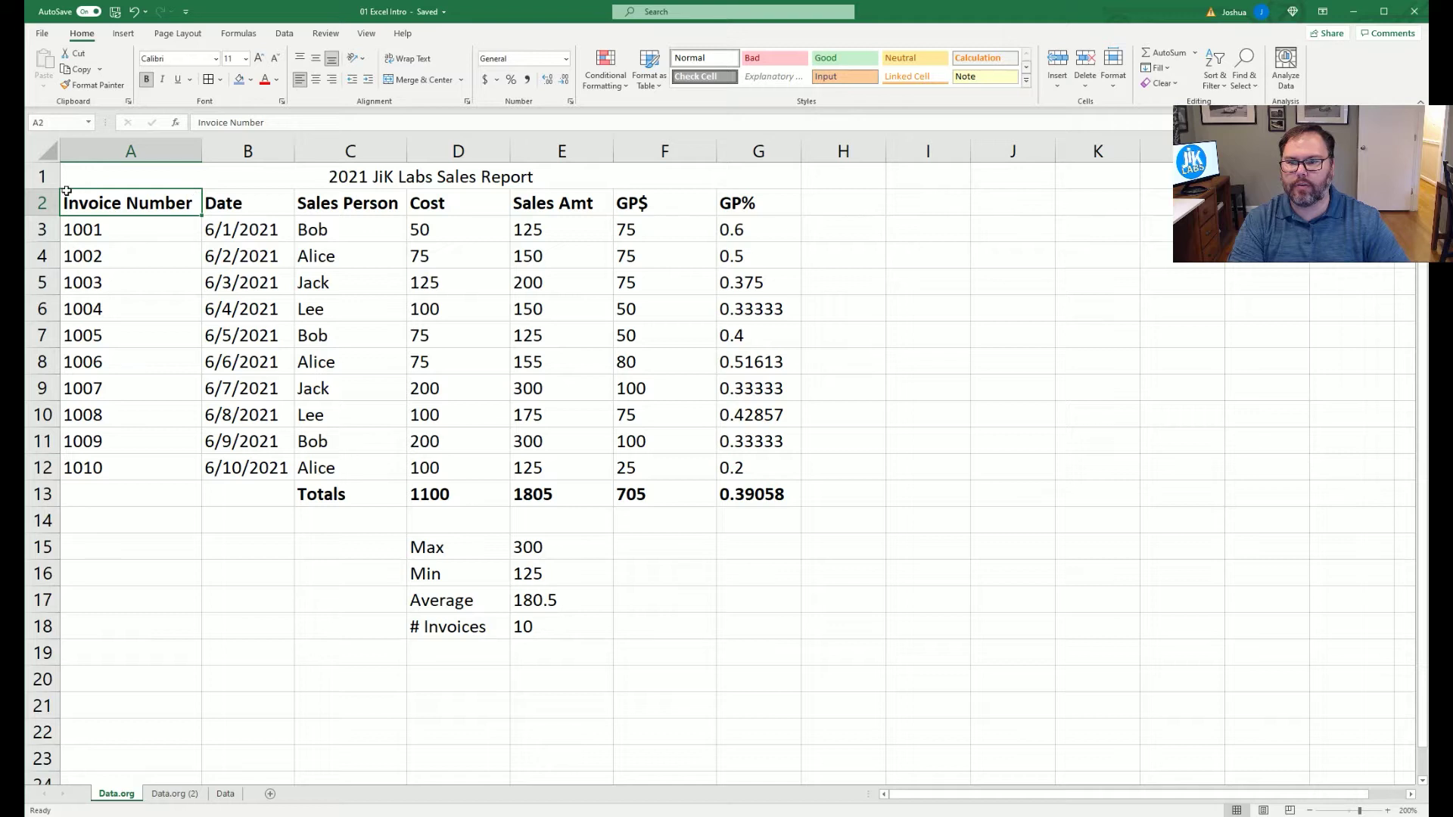
Step: Set the font size of the merged report title to 20
left_click(133, 175)
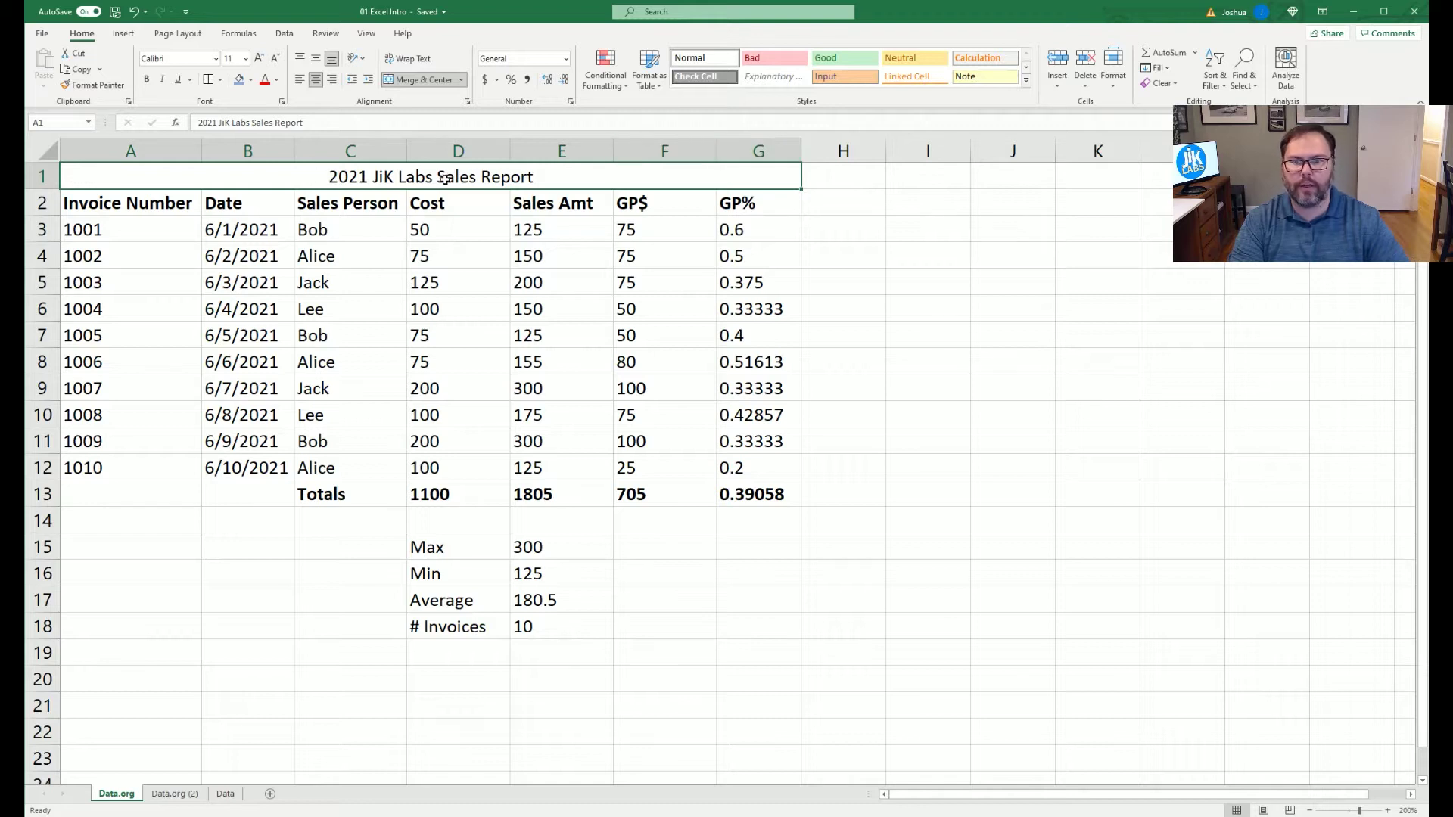
left_click(246, 59)
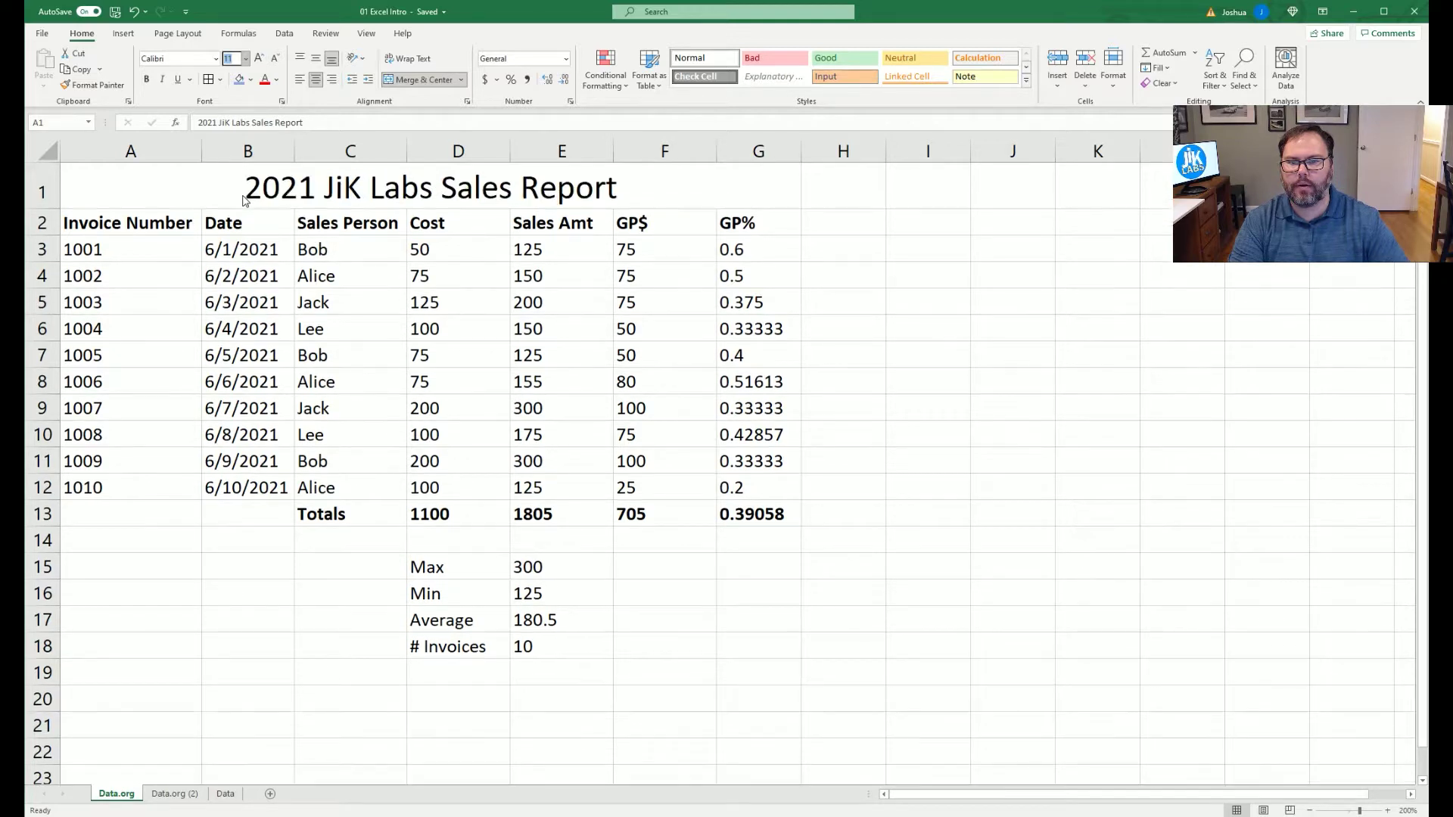
left_click(243, 199)
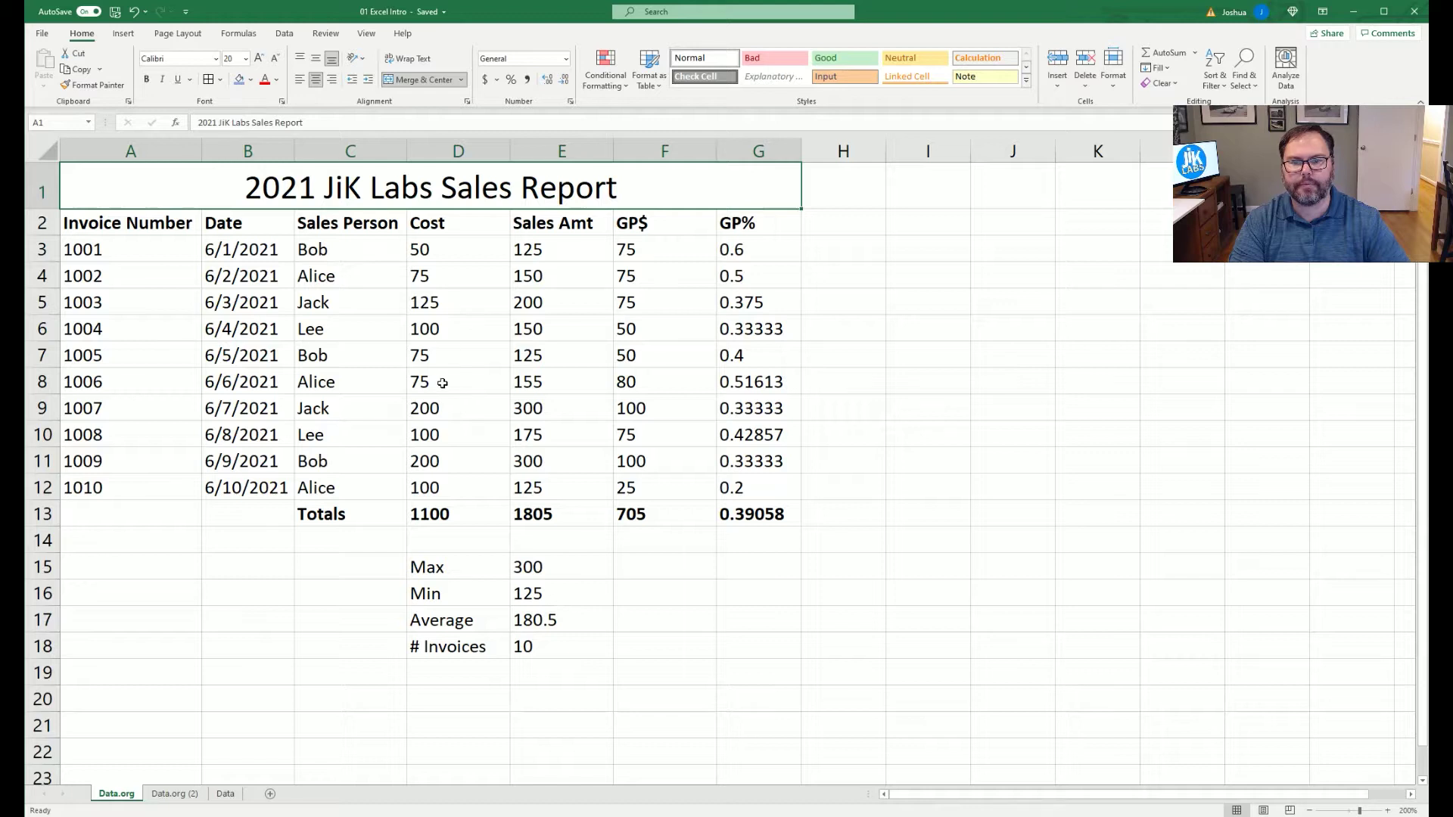
Step: Format the invoice dates in B3:B12 with the date type 03/14/12
left_click_drag(248, 249, 249, 488)
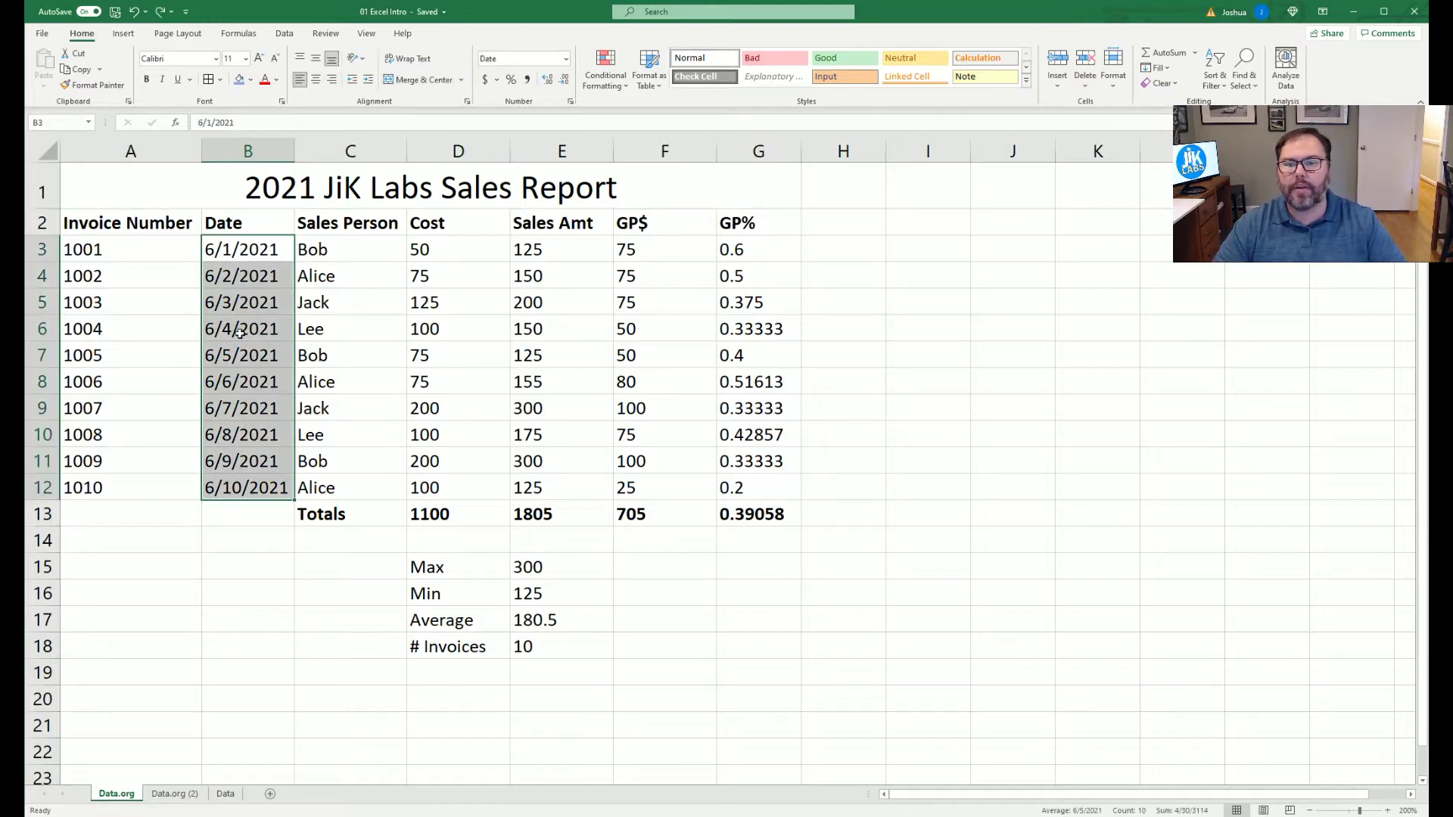
left_click(227, 355)
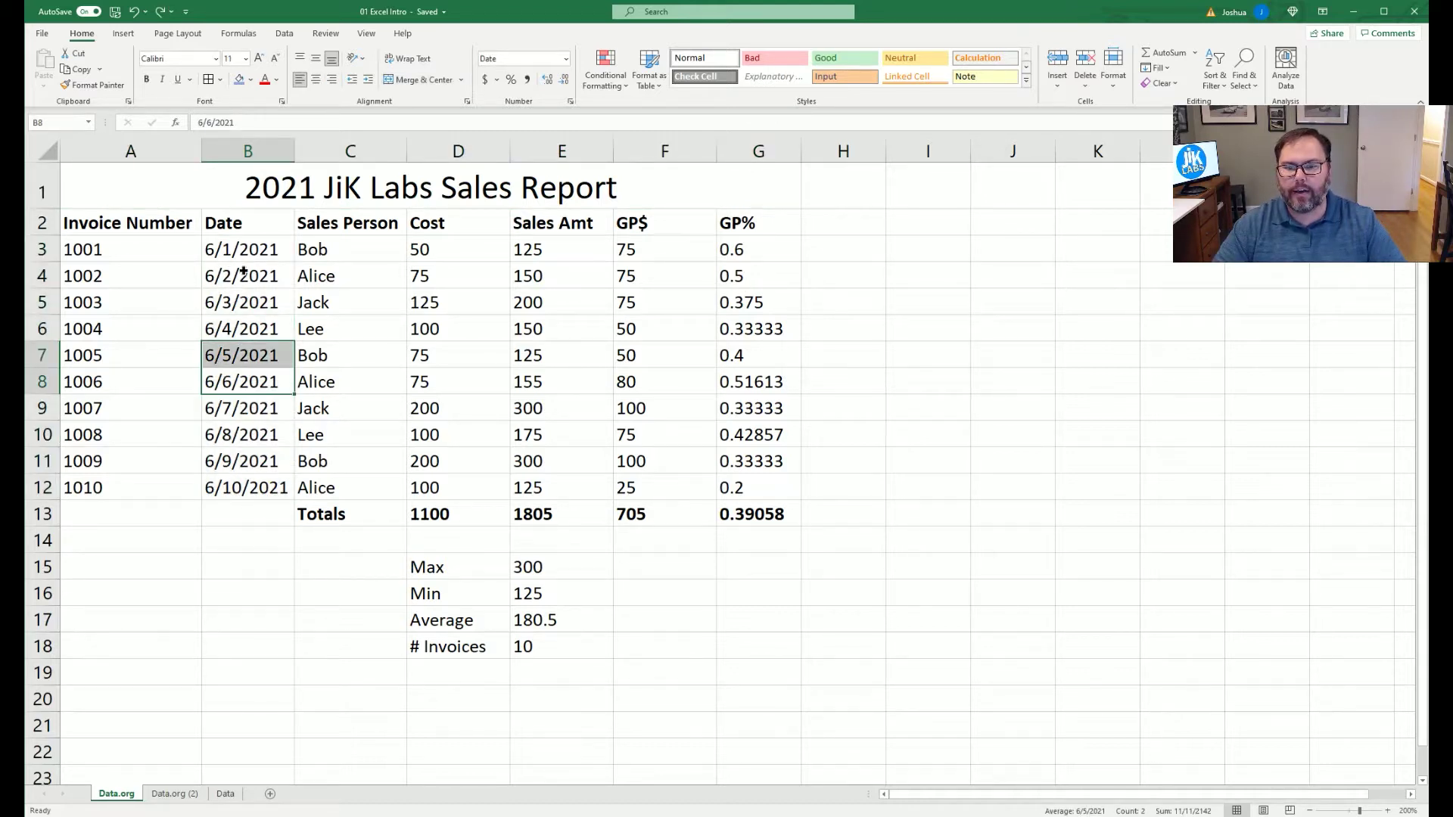
left_click_drag(243, 249, 245, 477)
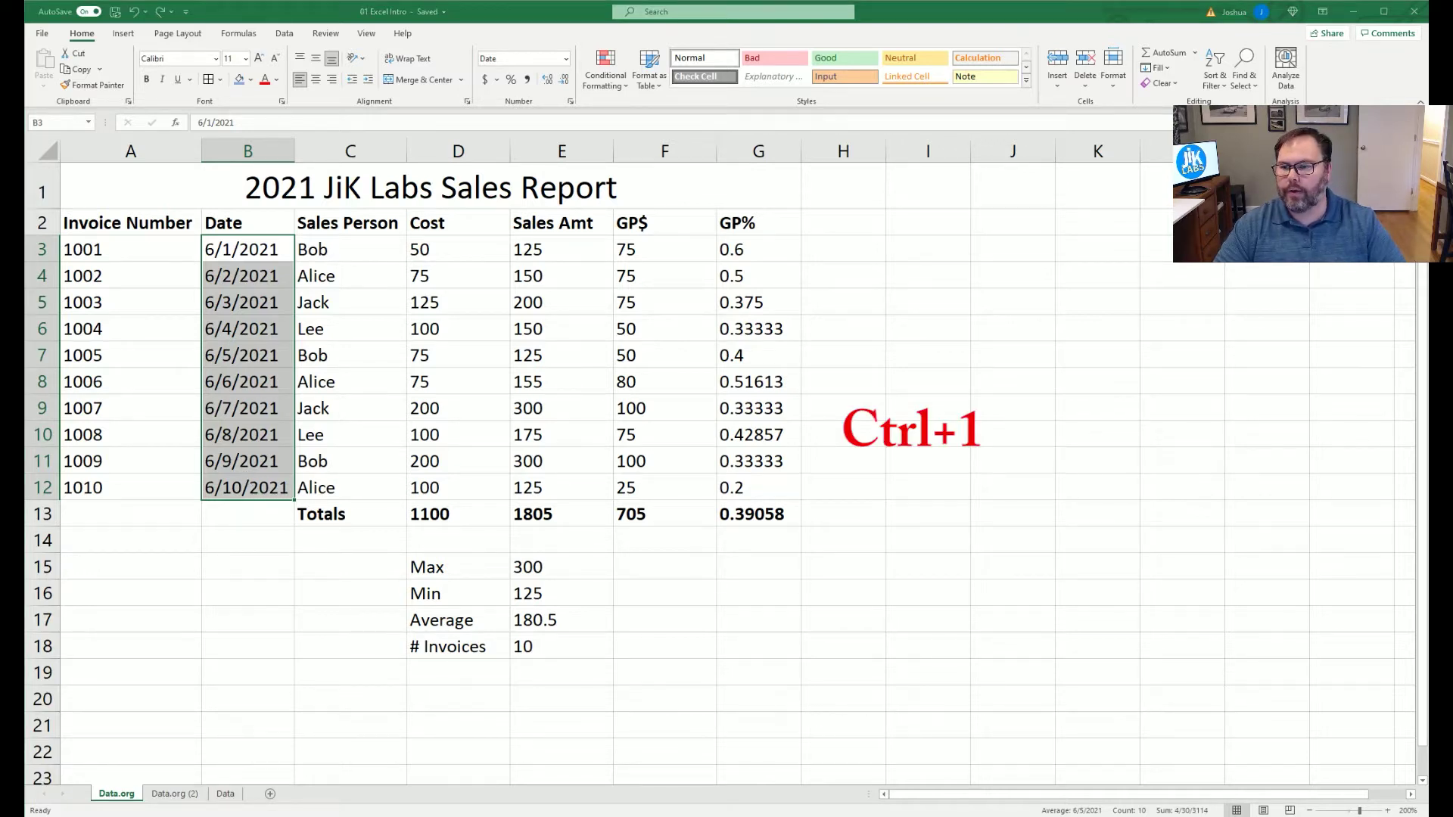
key("ctrl+1")
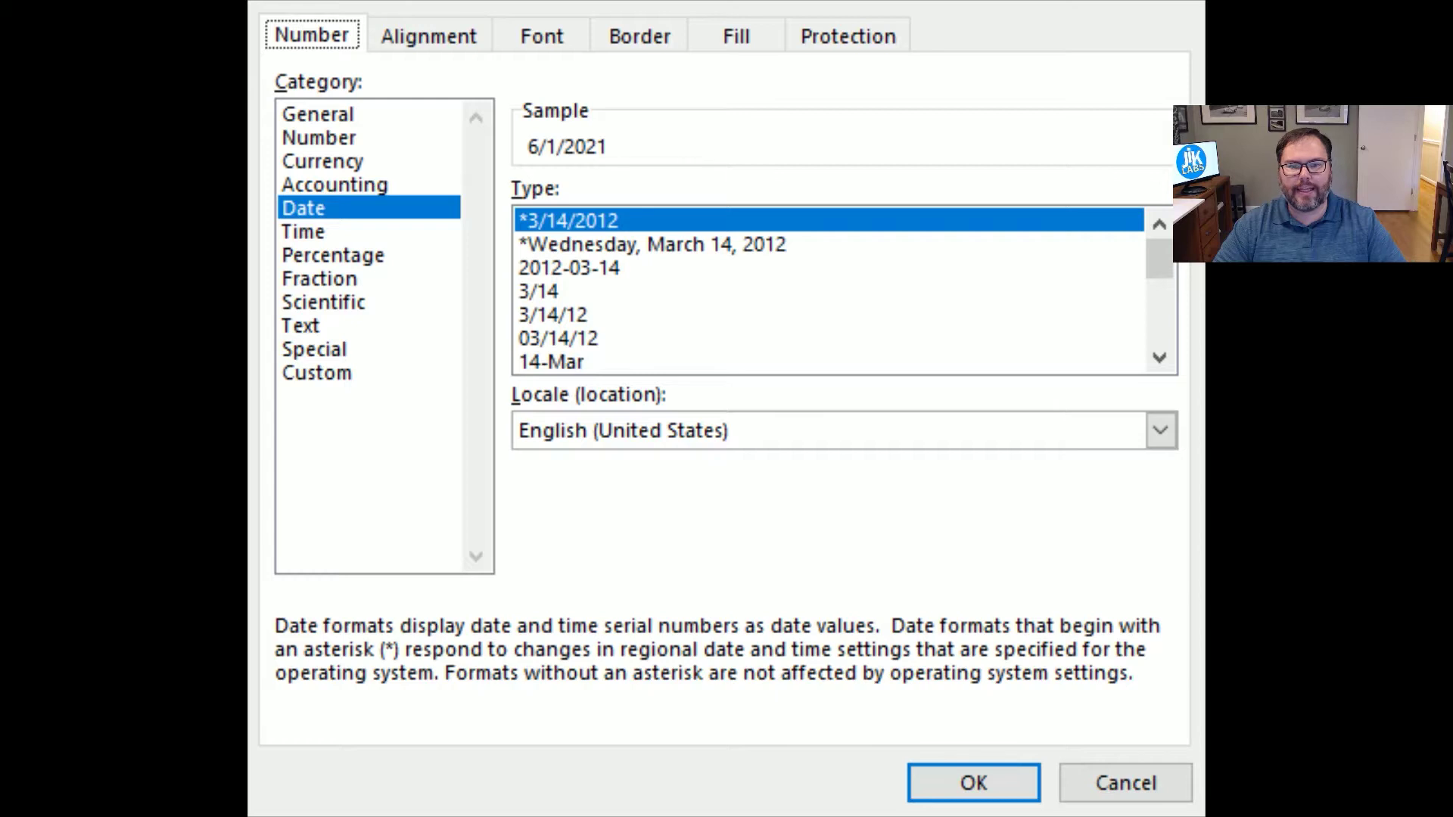
left_click(302, 115)
left_click(306, 139)
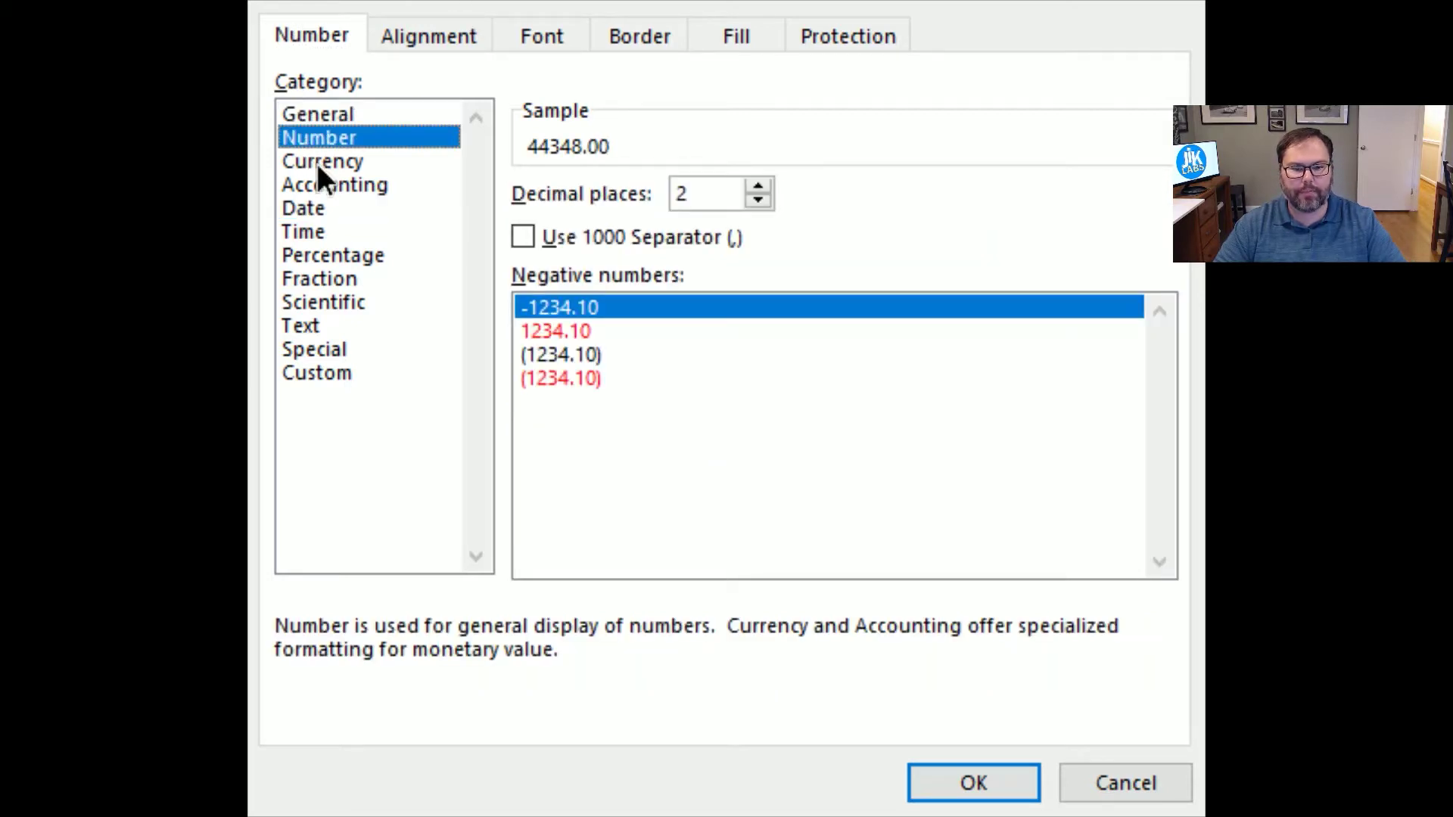
left_click(317, 163)
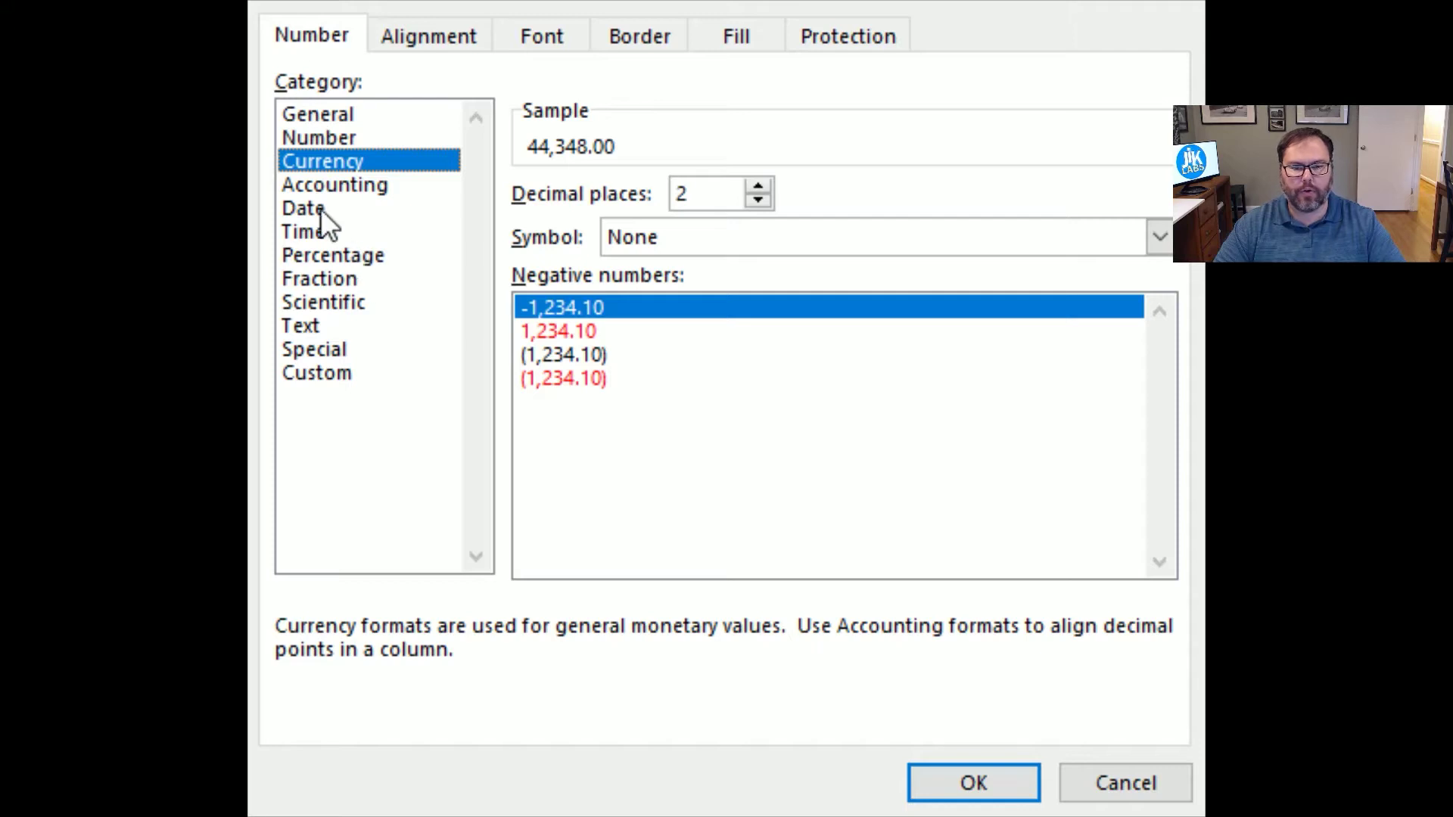
left_click(303, 231)
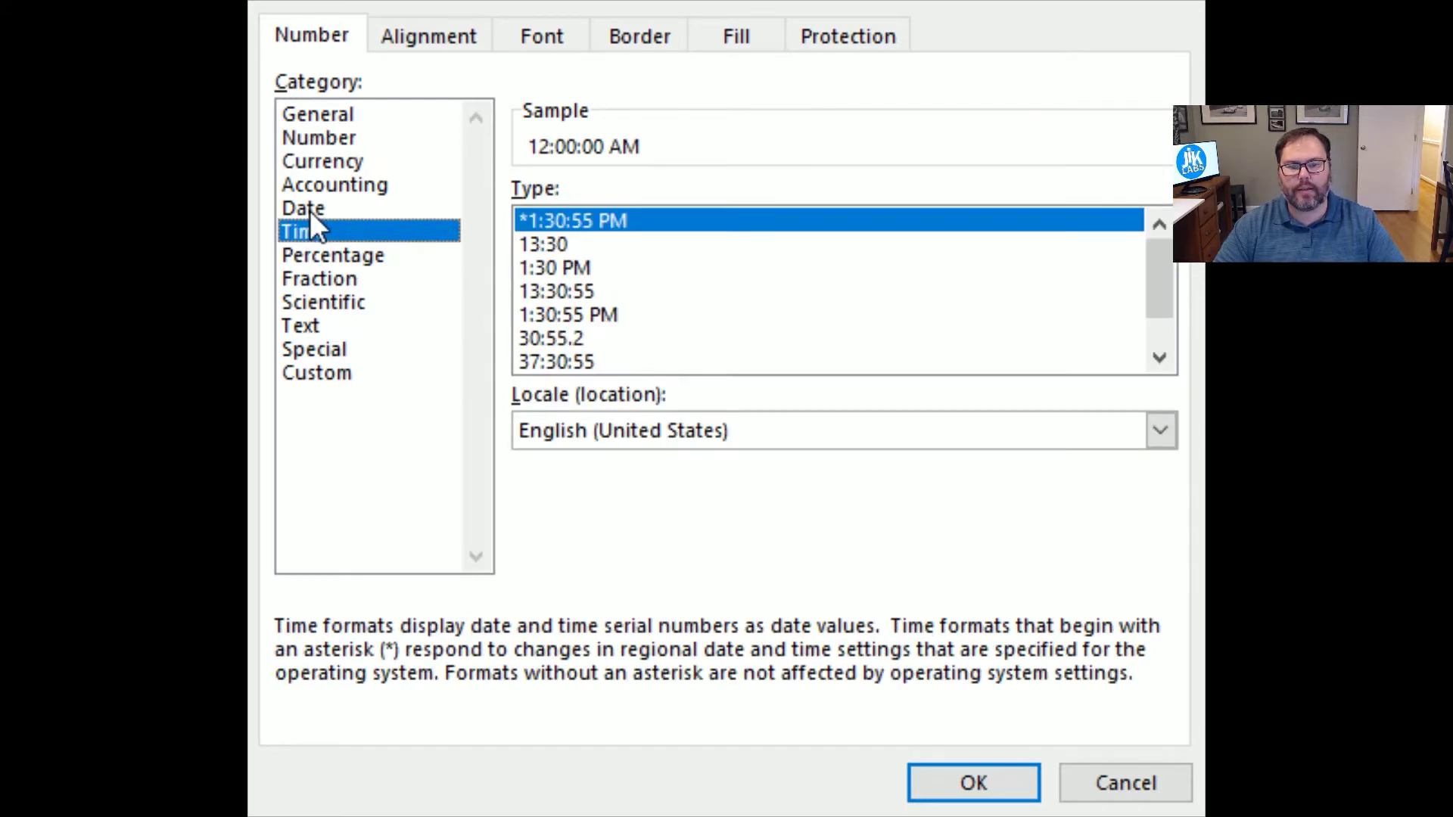
left_click(309, 210)
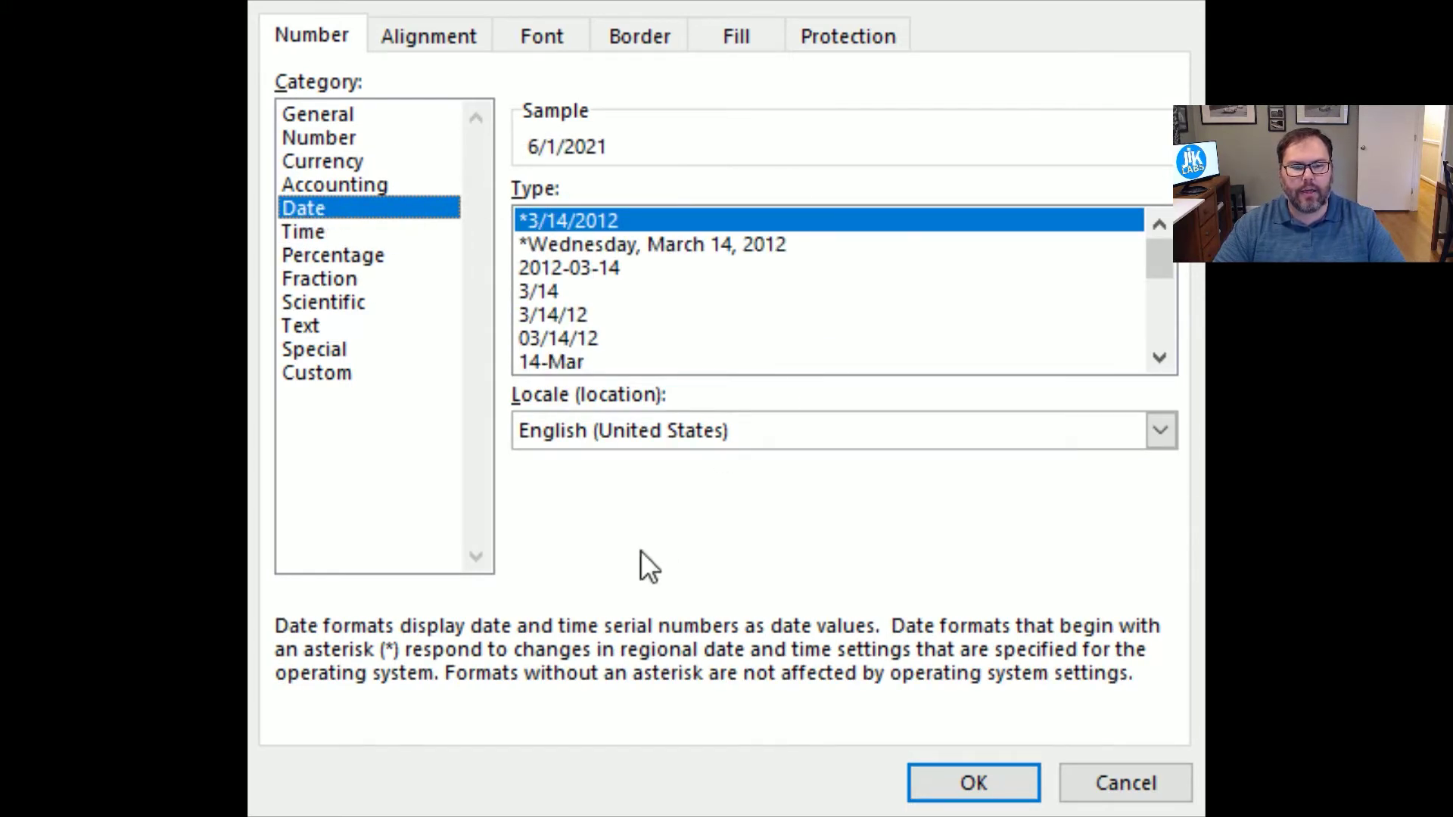
left_click(563, 339)
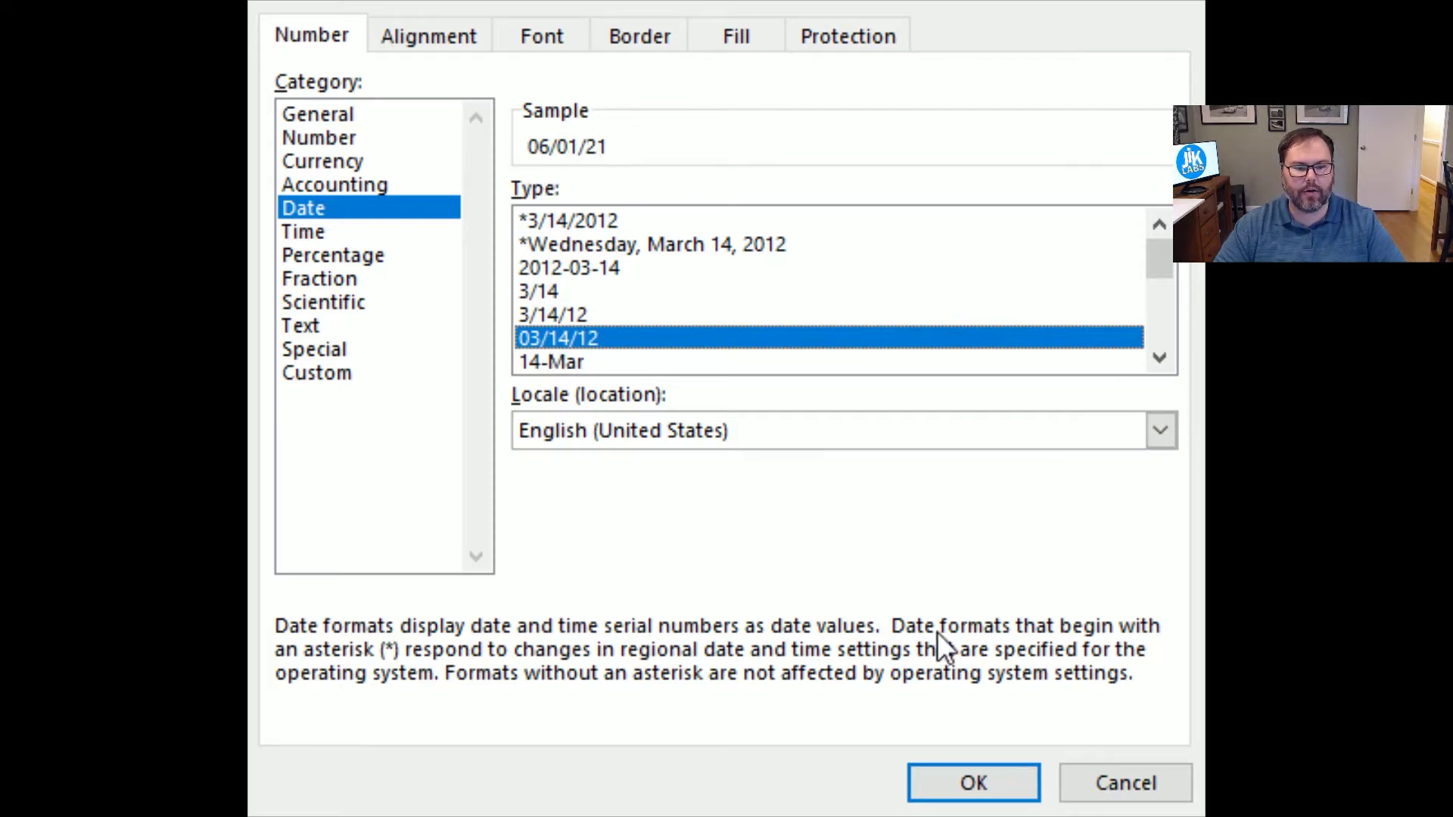
left_click(964, 770)
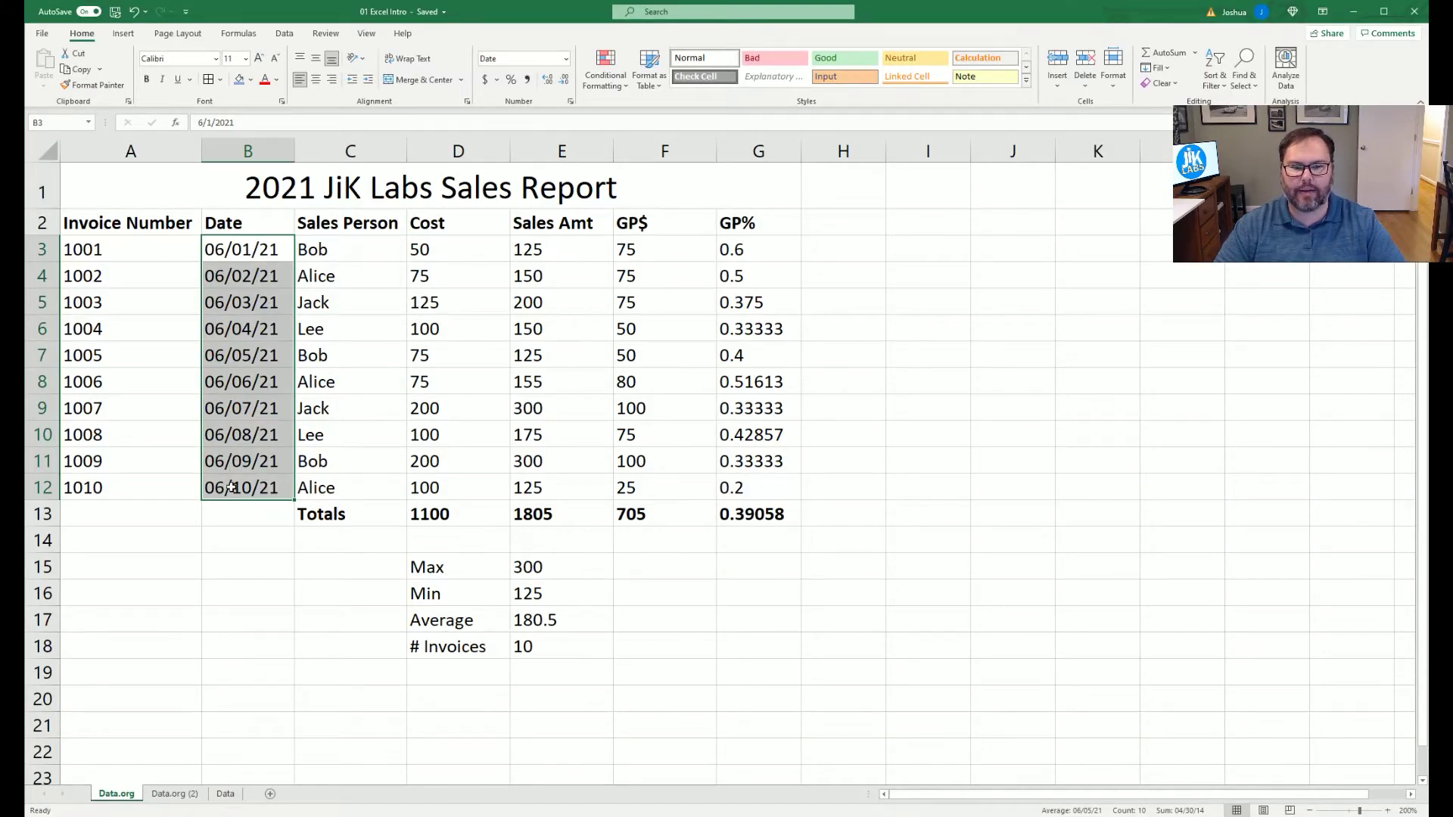
Step: Apply the dollar accounting number format to the Cost, Sales Amt and GP$ values in D3:F13, including the totals
left_click(390, 251)
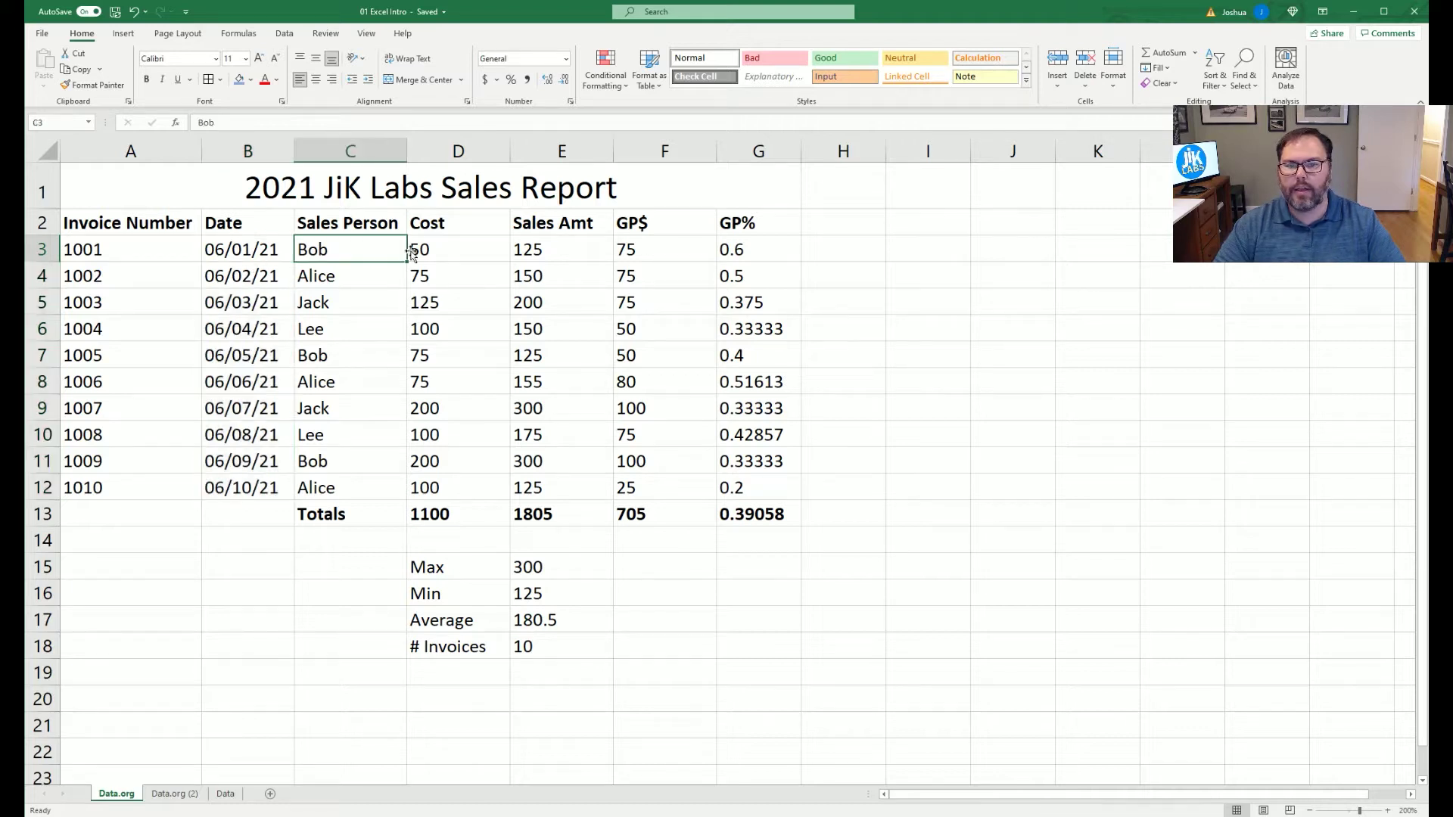
left_click_drag(419, 249, 645, 510)
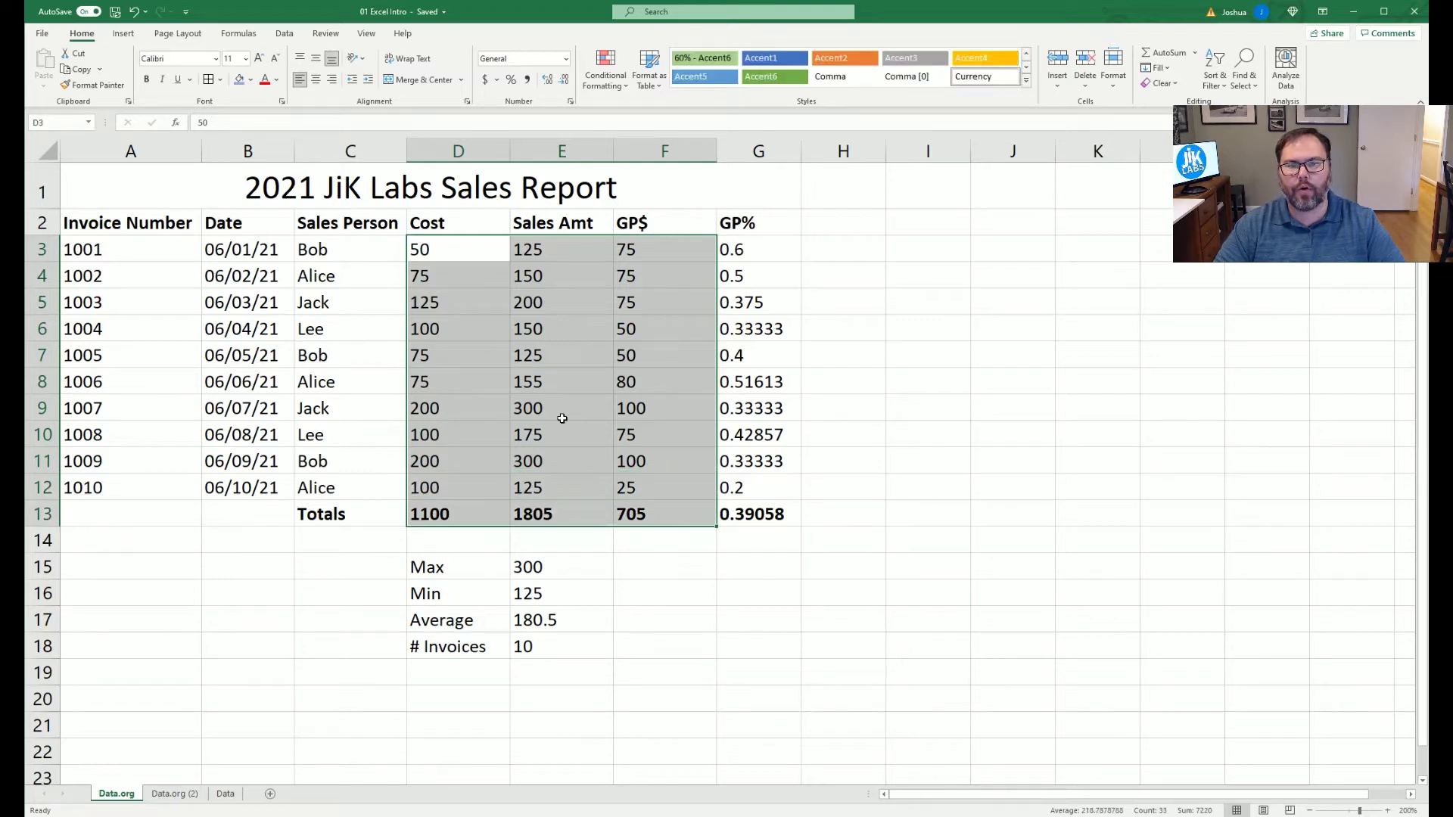
left_click(482, 81)
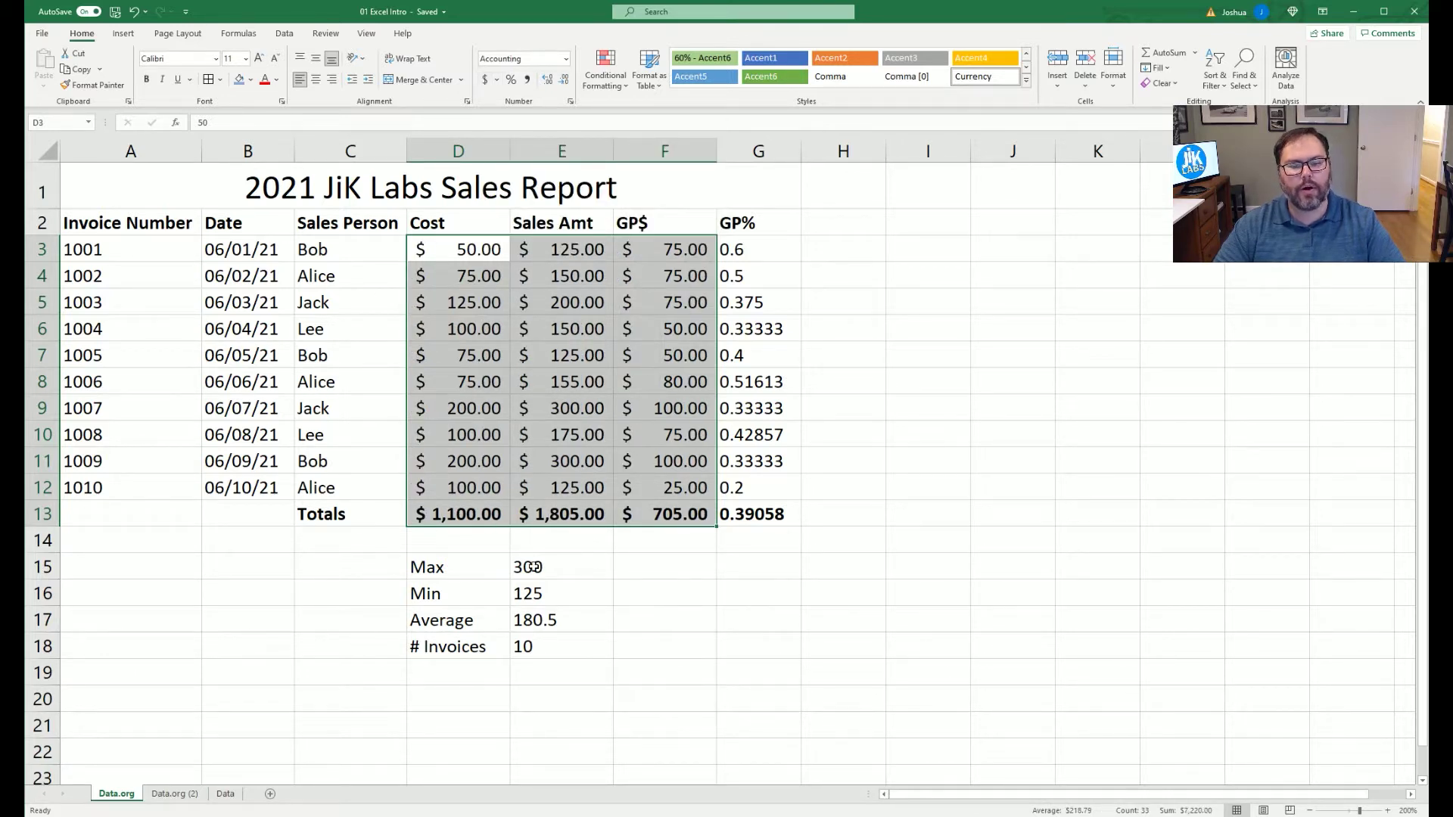
Step: Apply the dollar accounting number format to the Max, Min and Average results in E15:E17
left_click_drag(533, 566, 521, 608)
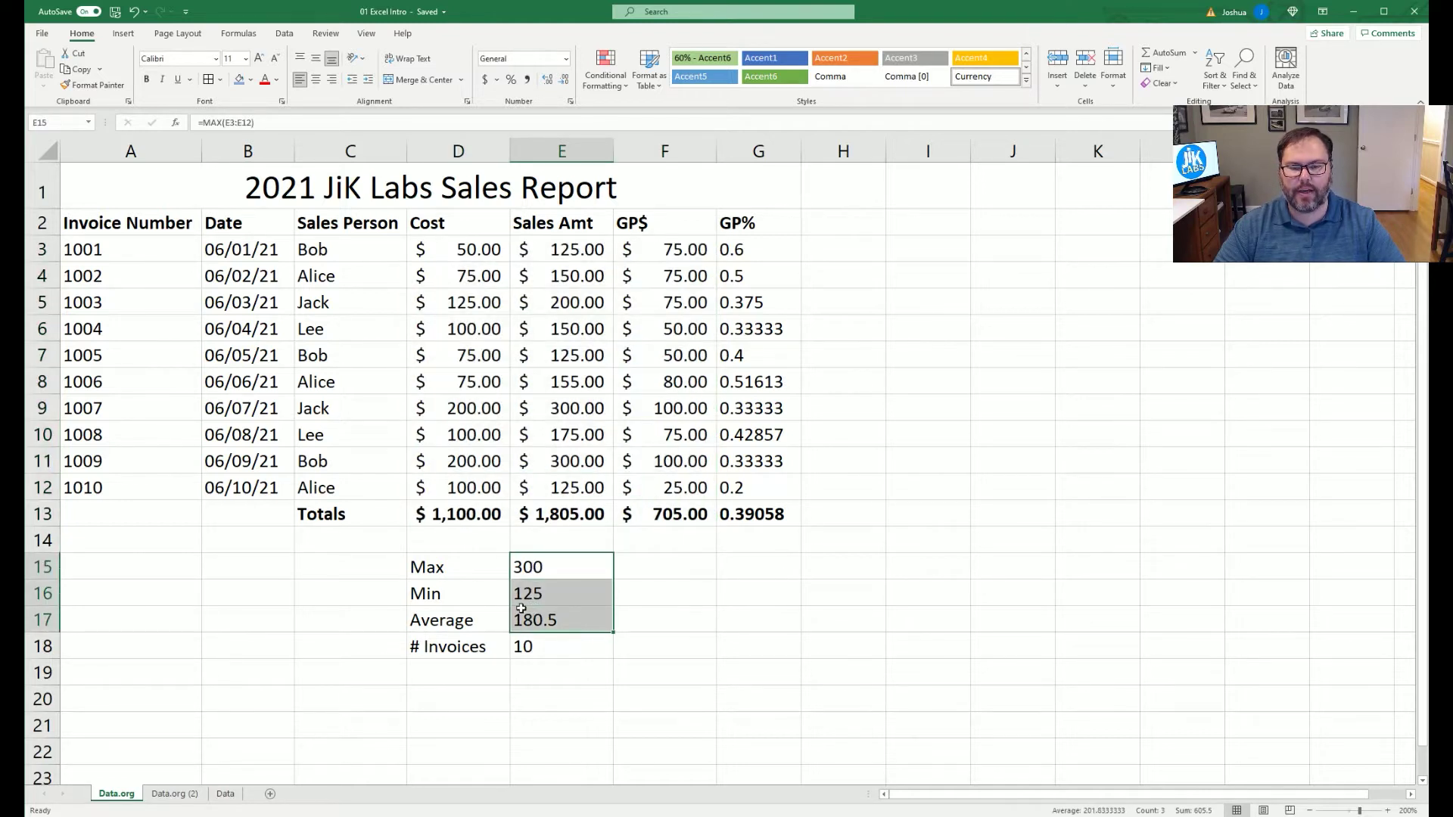
left_click(486, 79)
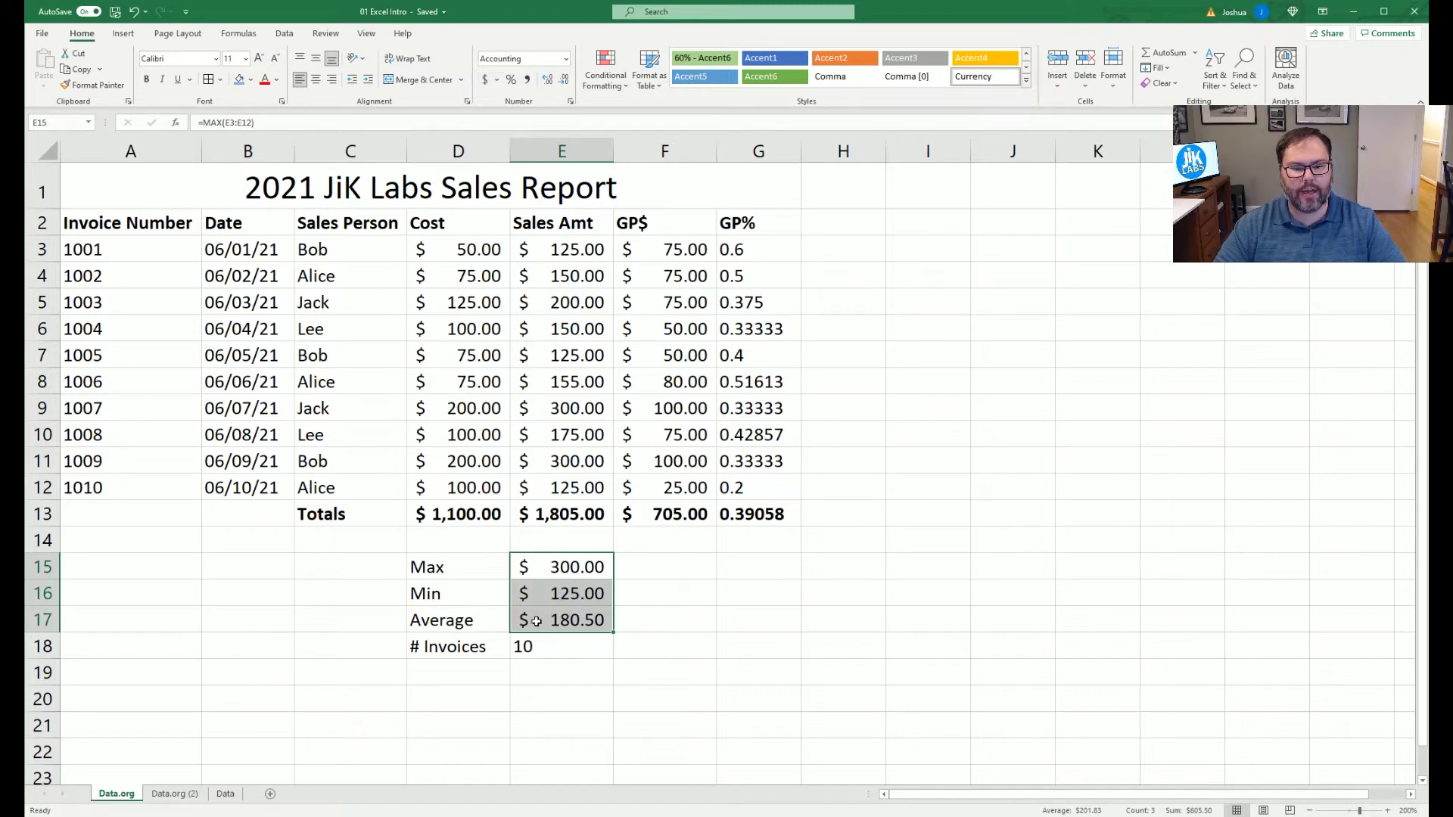
Step: Format the GP% values in G3:G13, including the total, as Percentage with 3 decimal places
left_click(739, 247)
left_click_drag(744, 514, 744, 514)
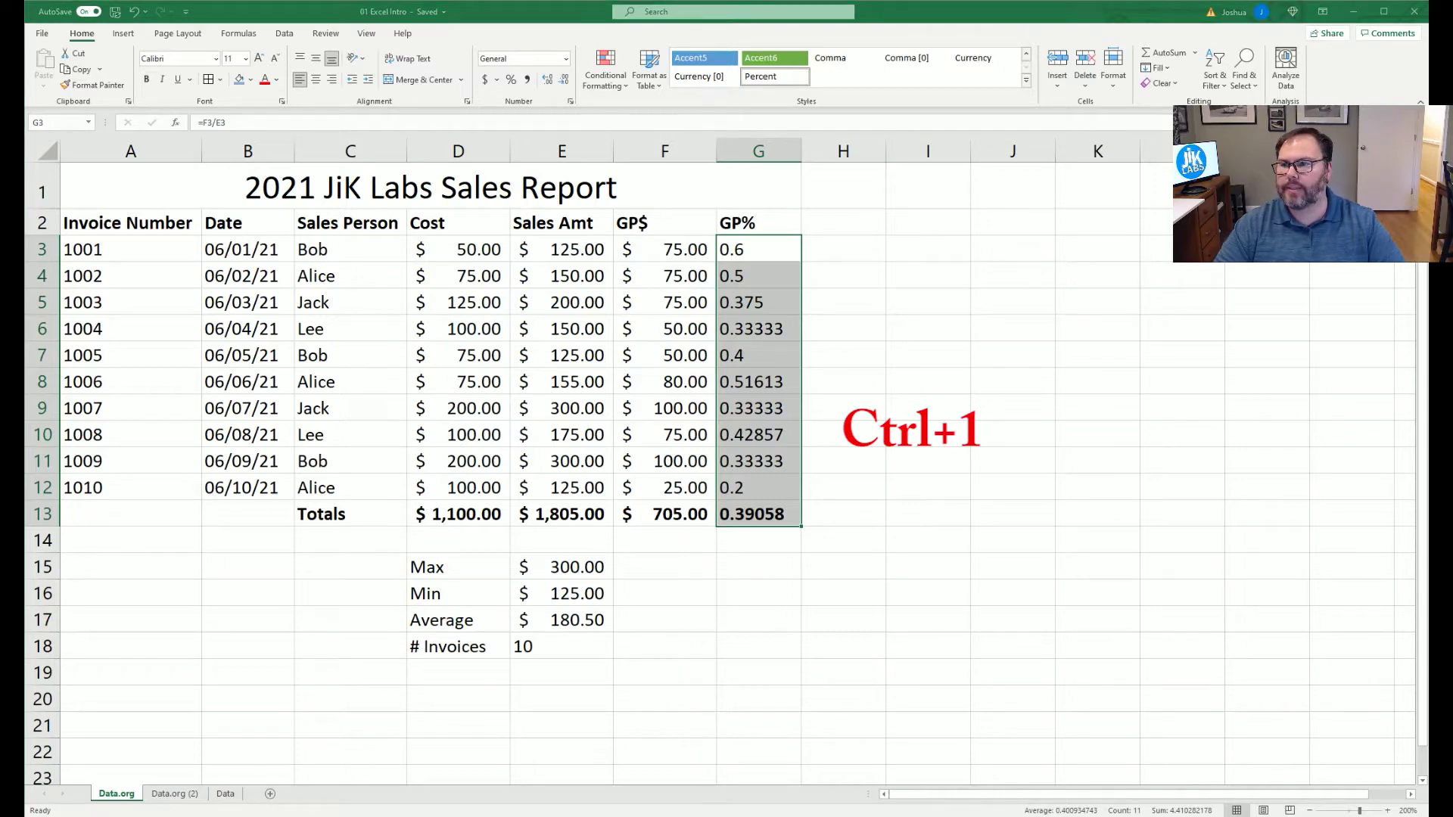
key("ctrl+1")
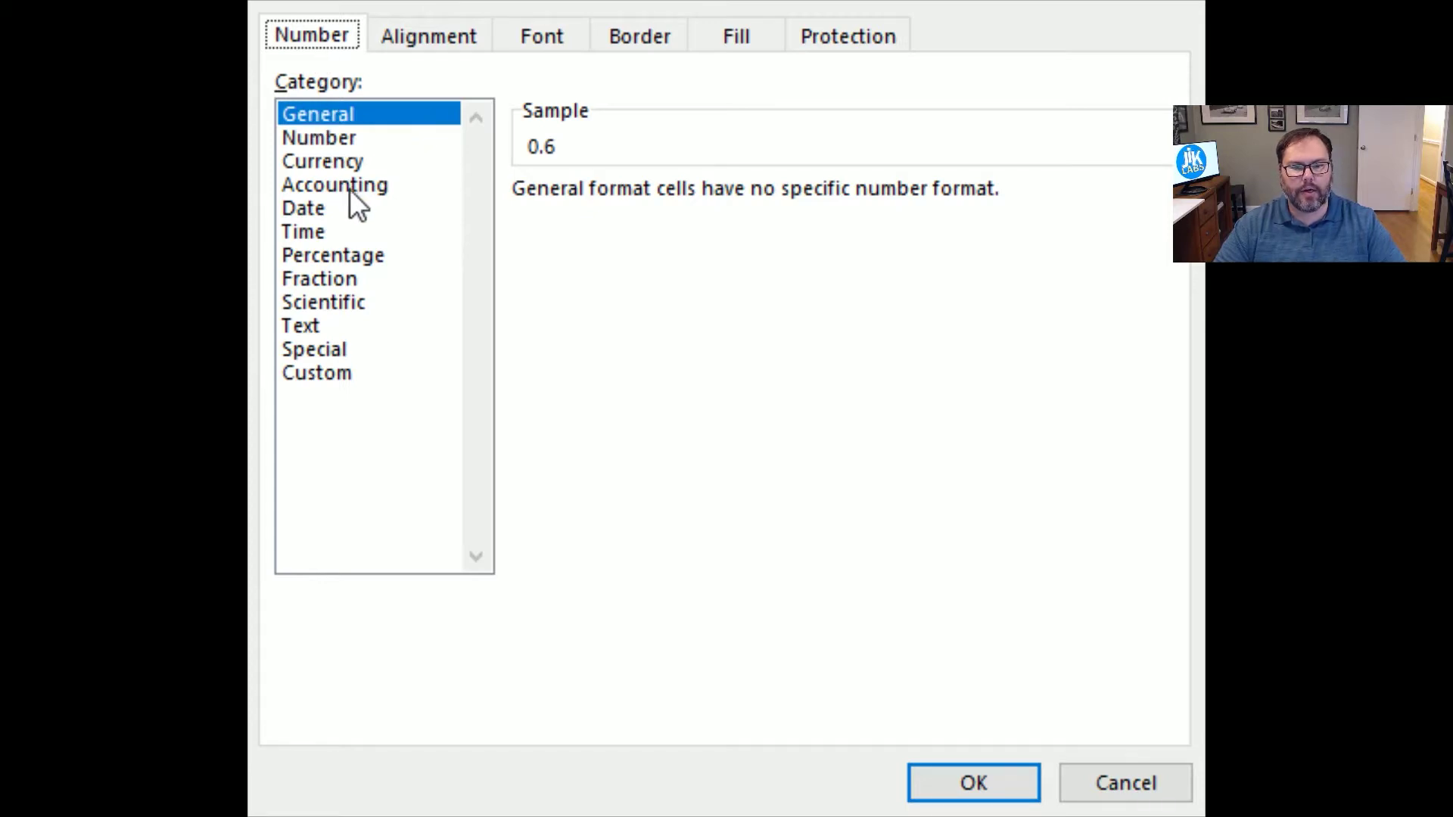
left_click(332, 256)
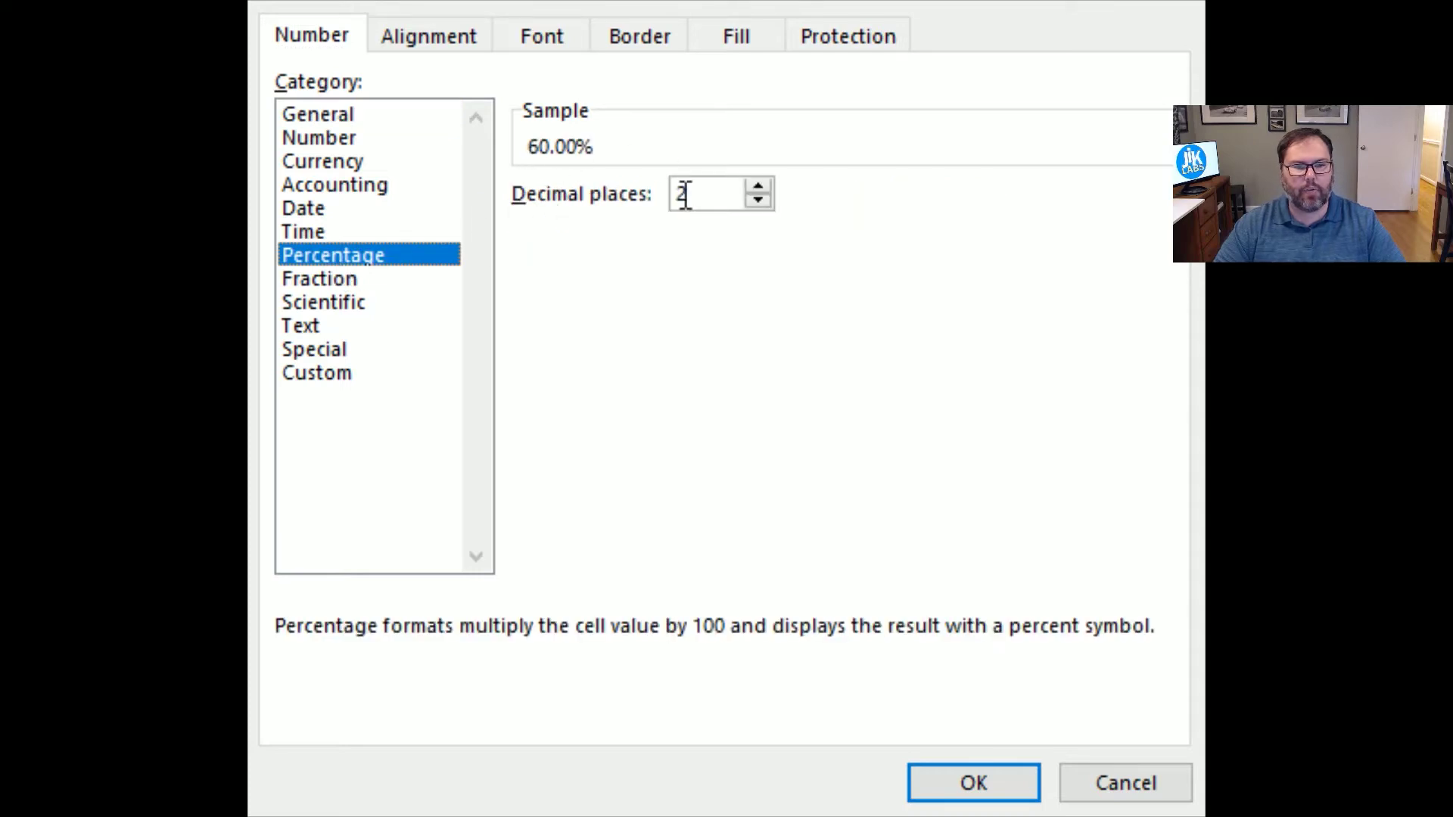
left_click(758, 202)
left_click(759, 201)
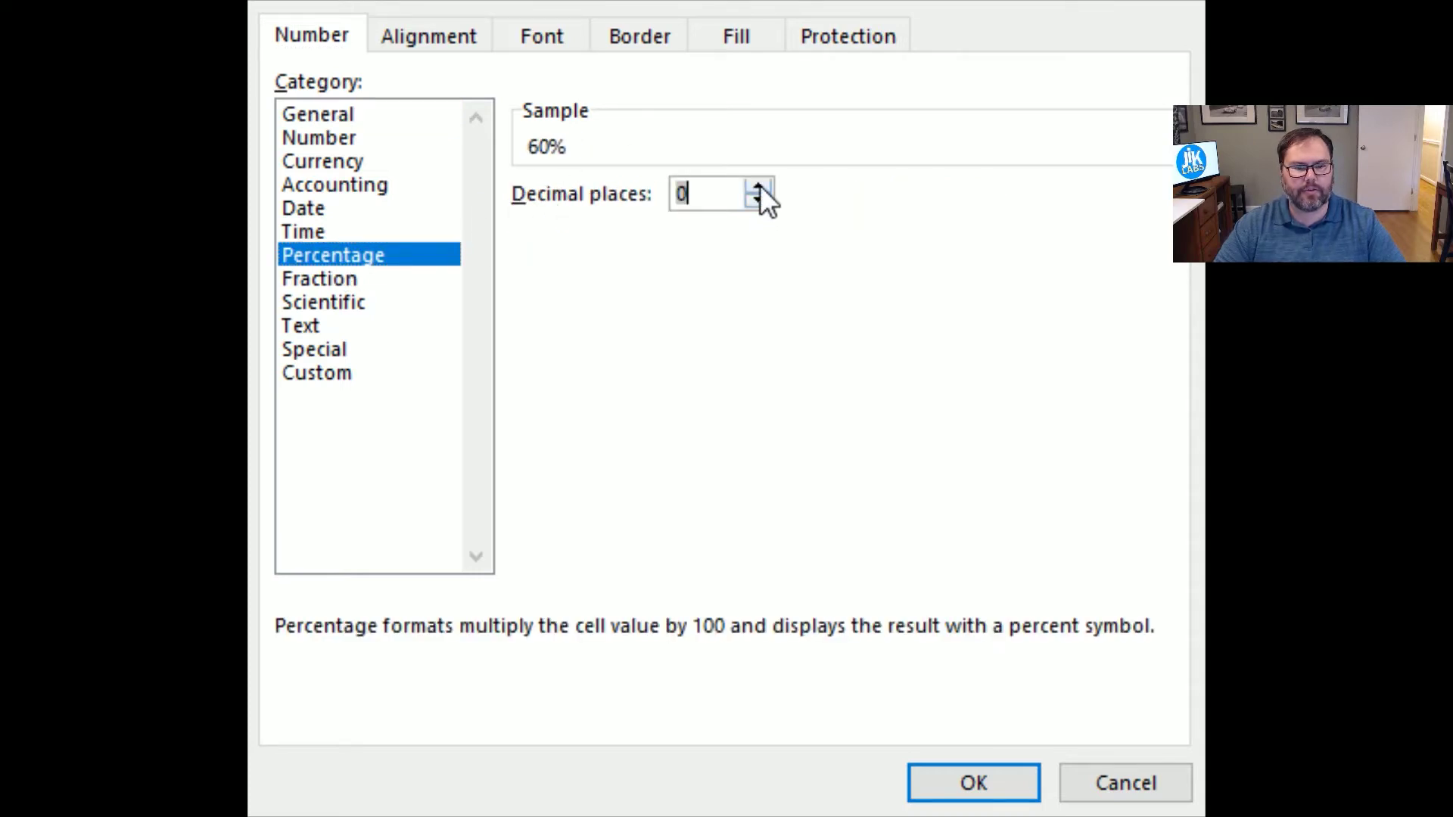
left_click(756, 186)
left_click(755, 187)
left_click(751, 191)
left_click(757, 201)
left_click(757, 185)
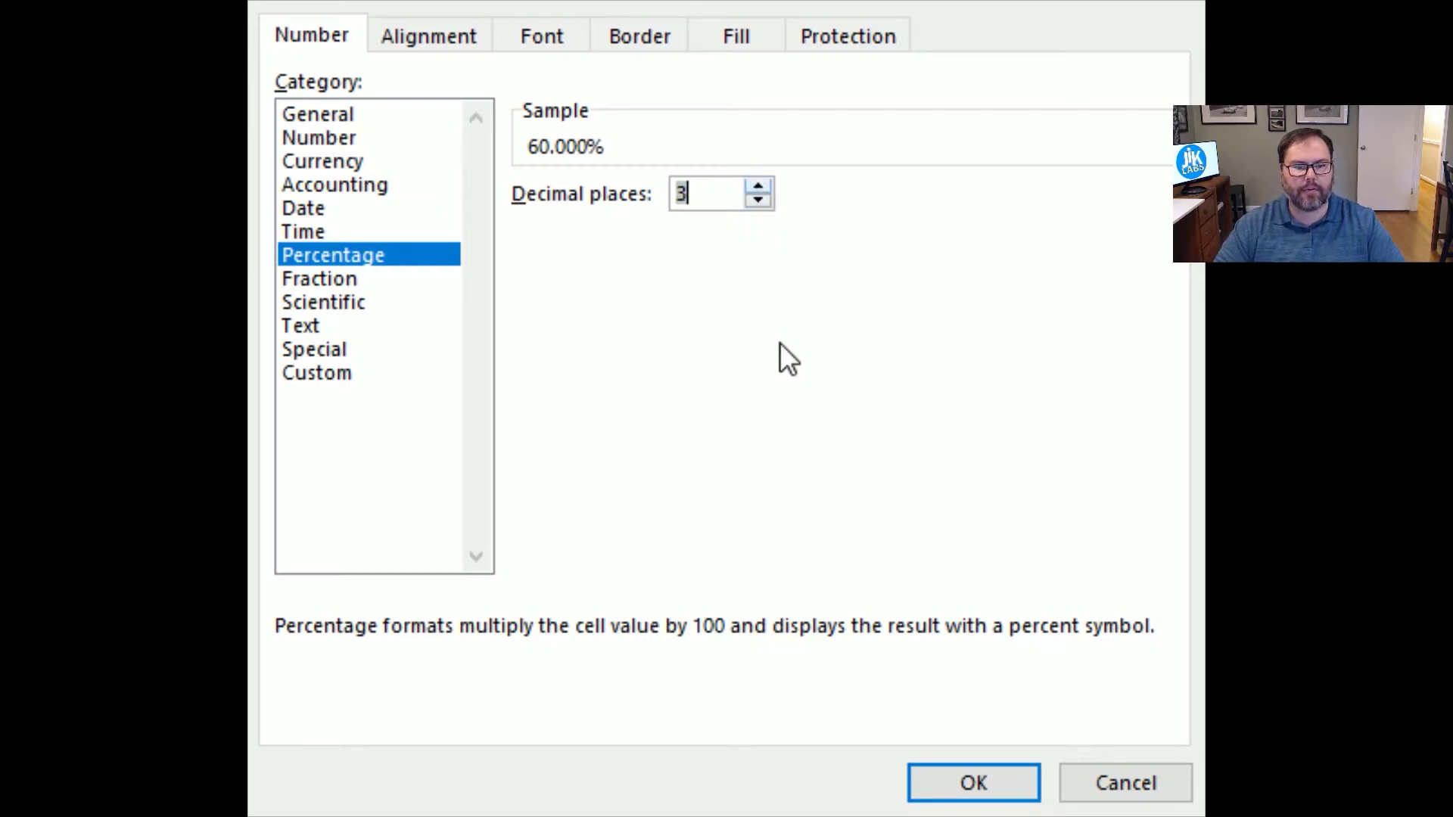
left_click(973, 792)
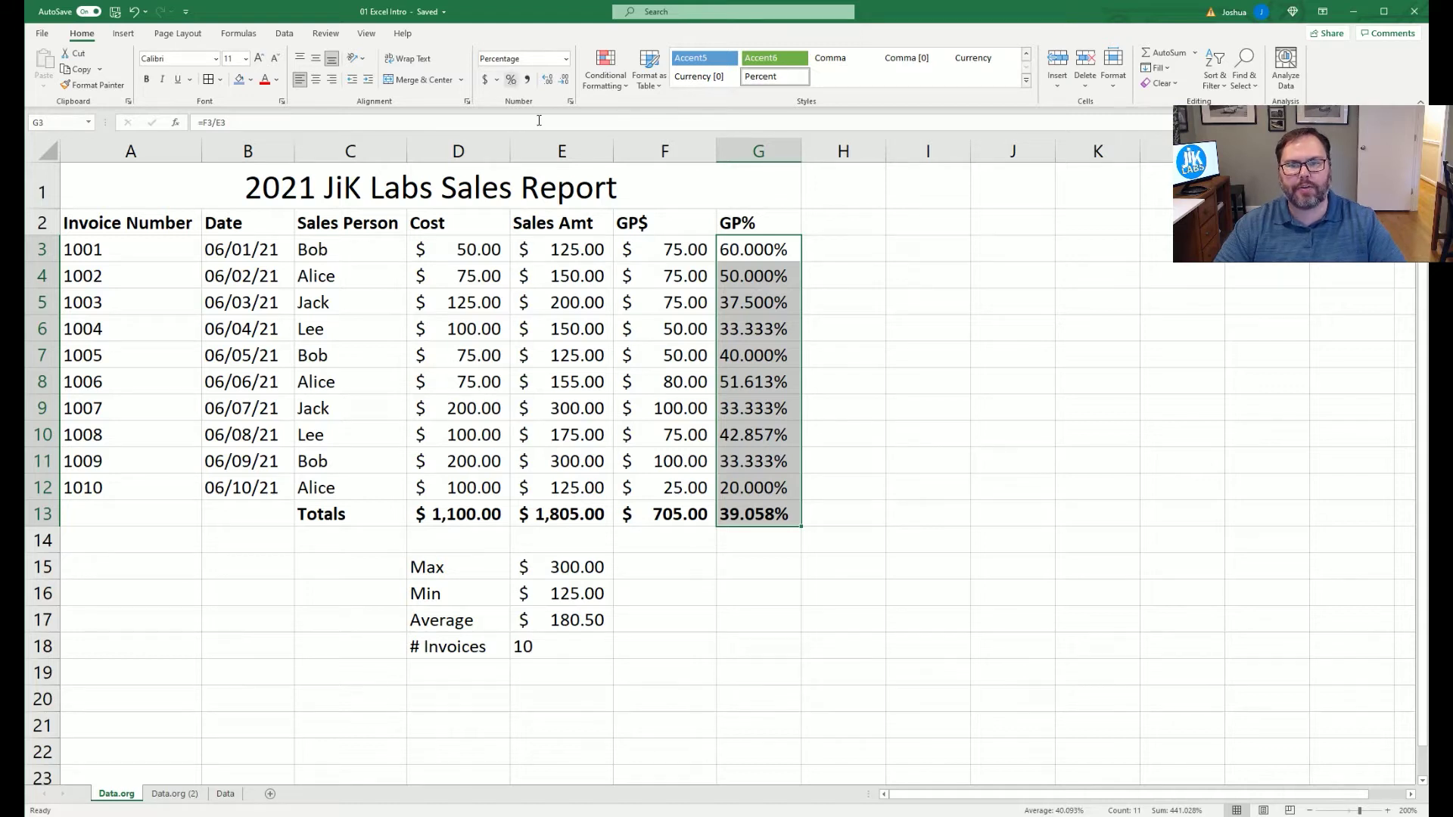
Step: Apply the percent style to G3:G13, try two decimal places, and reduce the display to whole percentages
left_click(511, 81)
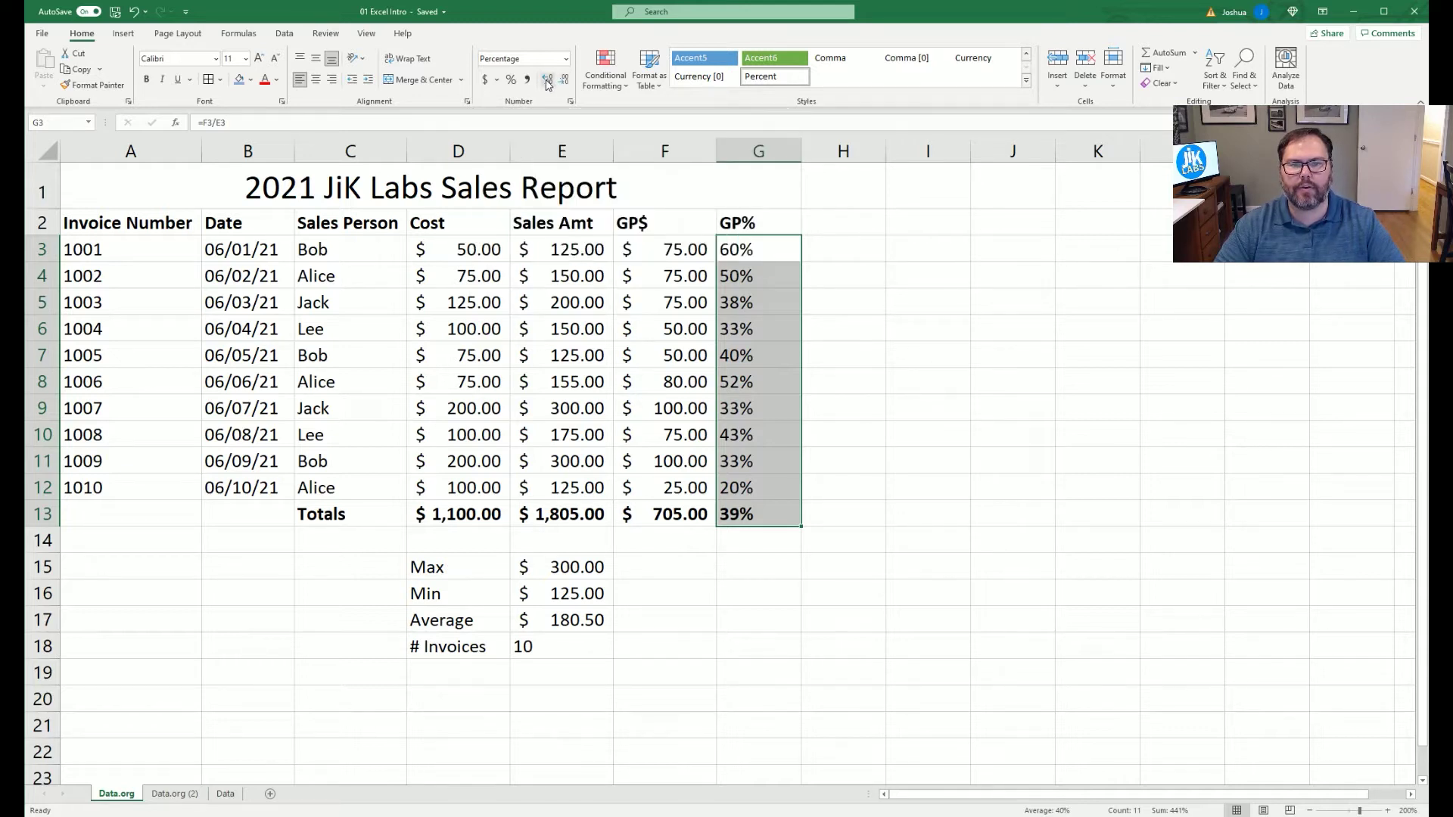
left_click(548, 82)
left_click(546, 81)
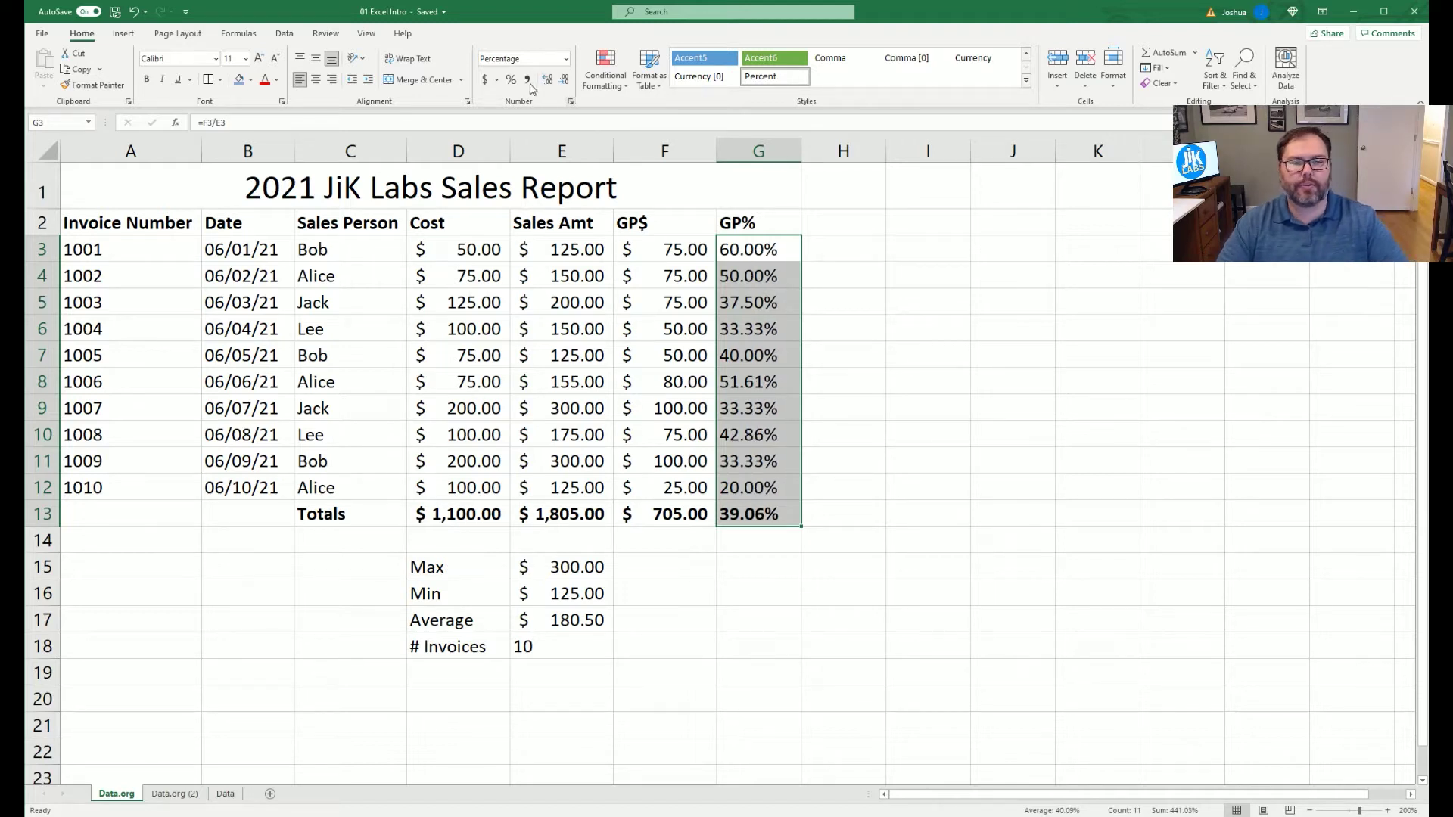
left_click(564, 81)
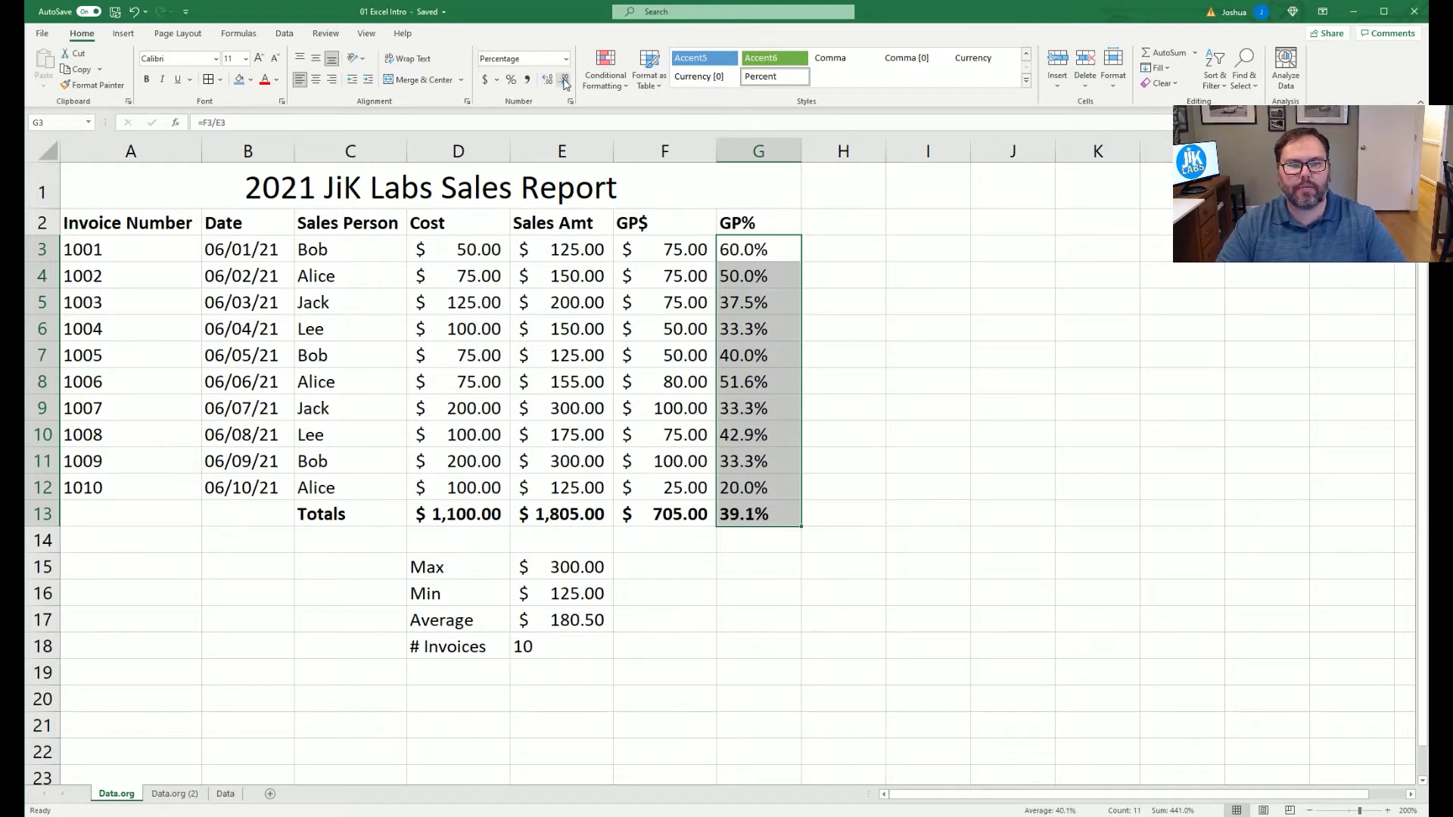
left_click(564, 82)
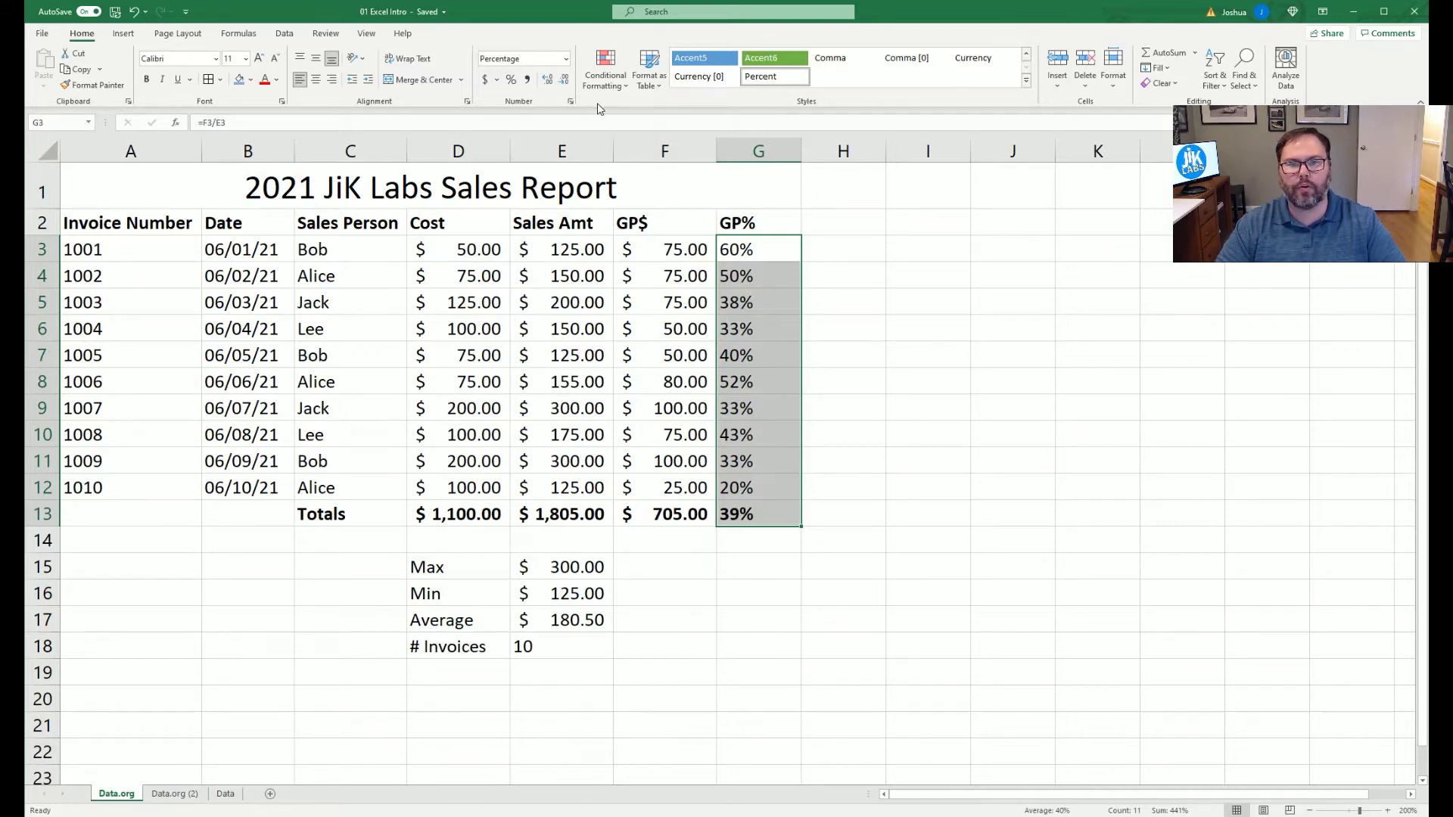
left_click(880, 594)
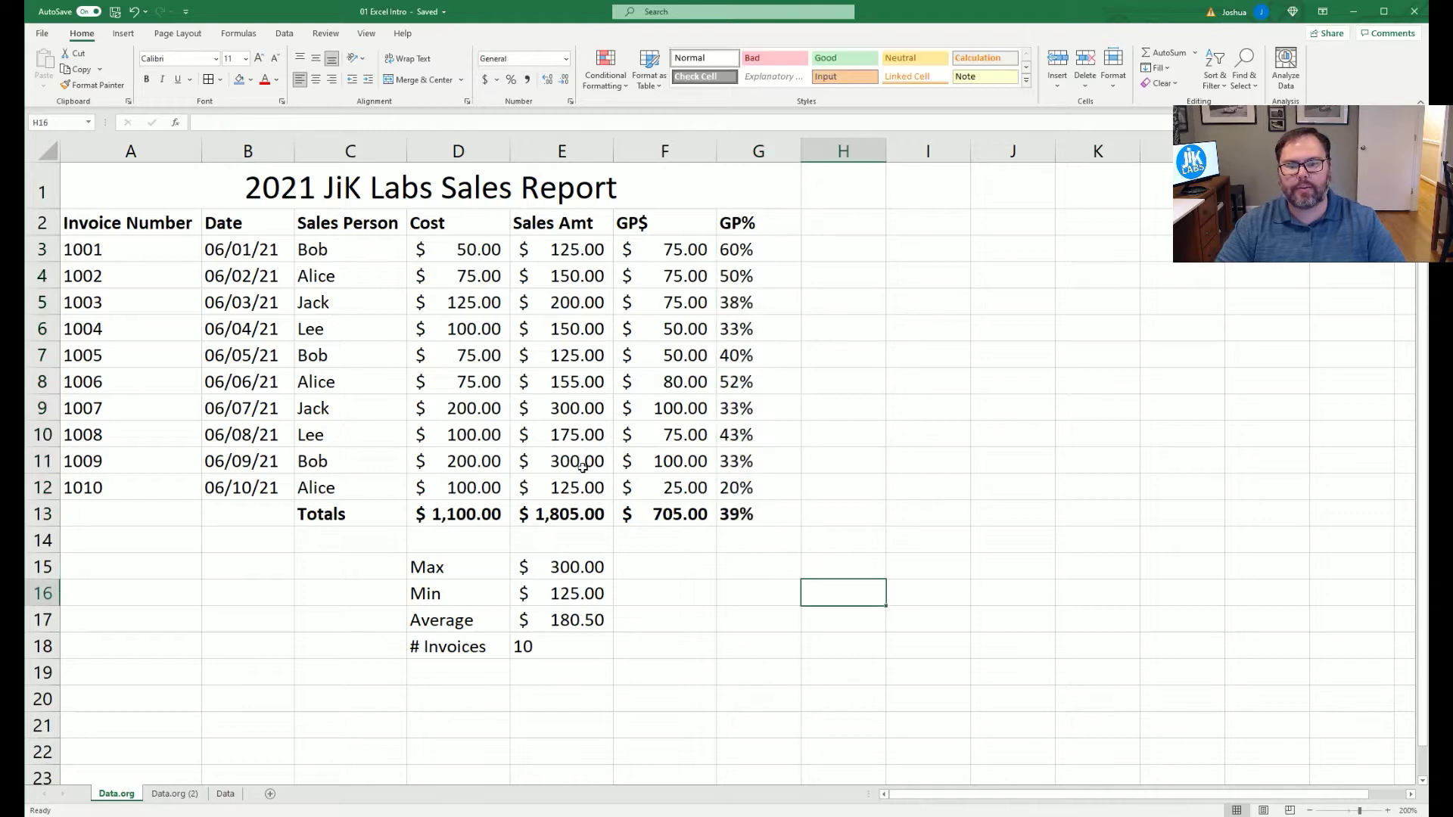
Step: Rotate the column headings in row 2 to a text orientation of 45 degrees
left_click(42, 222)
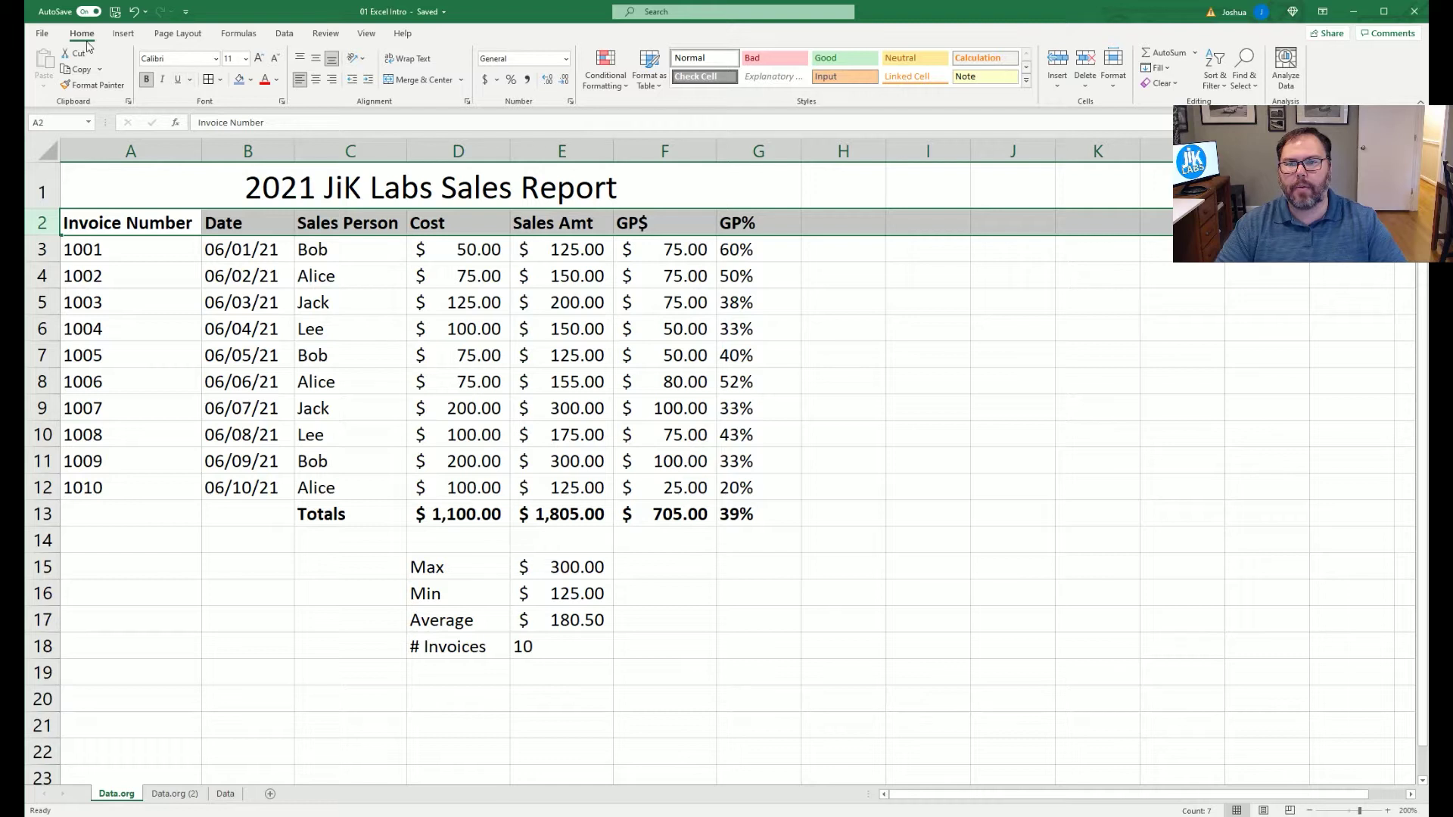
left_click(354, 60)
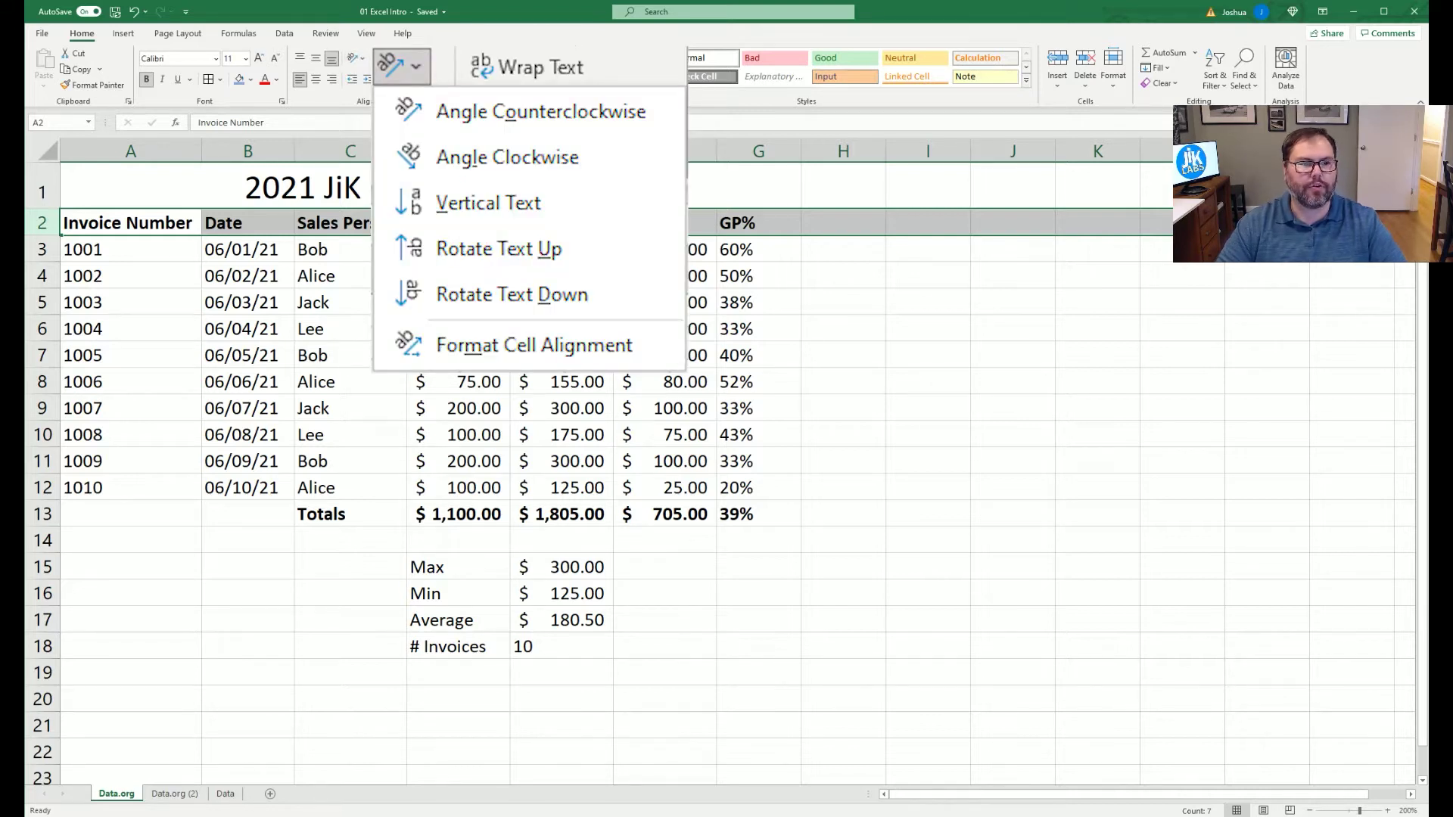
key("Escape")
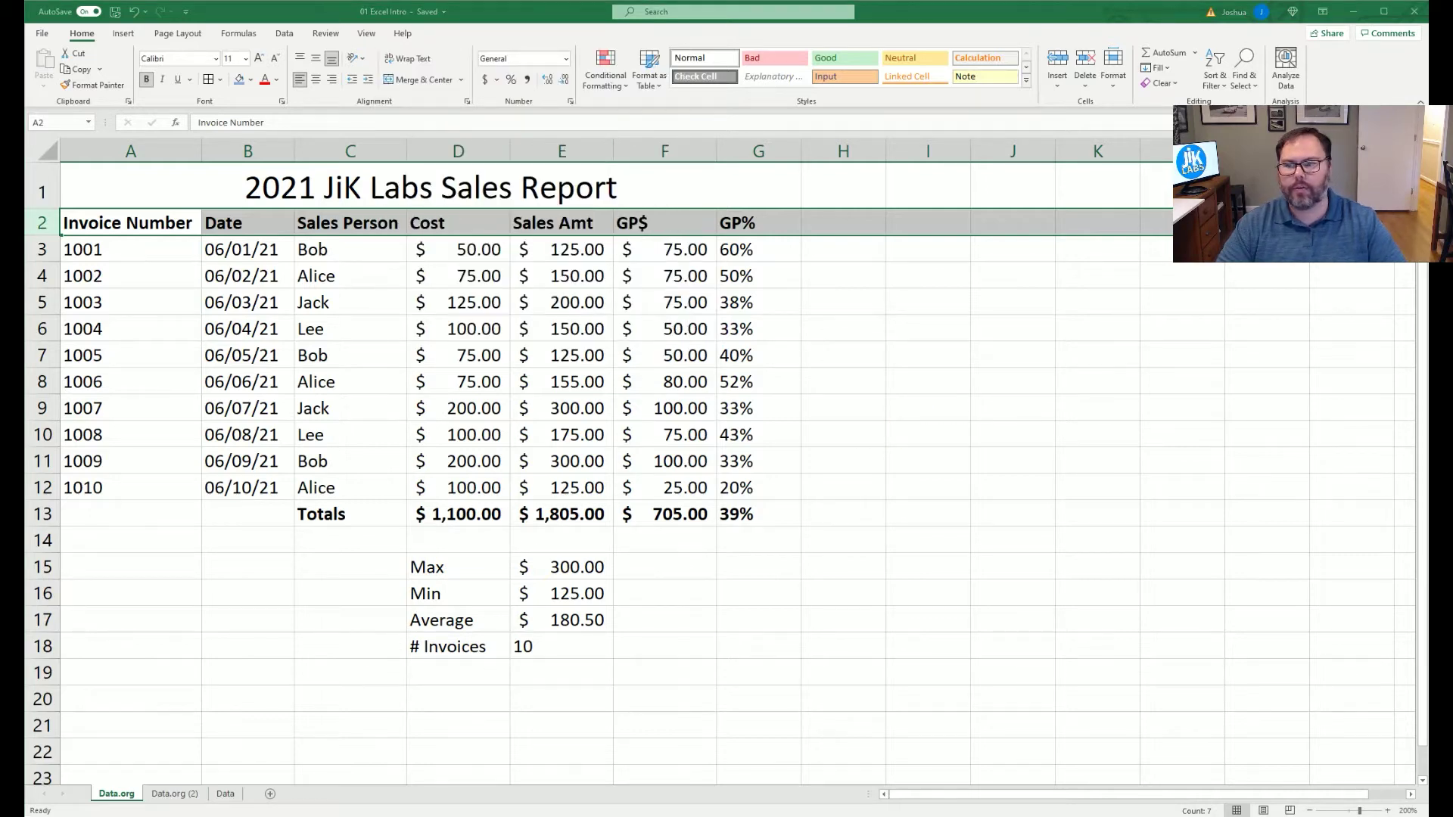
key("ctrl+1")
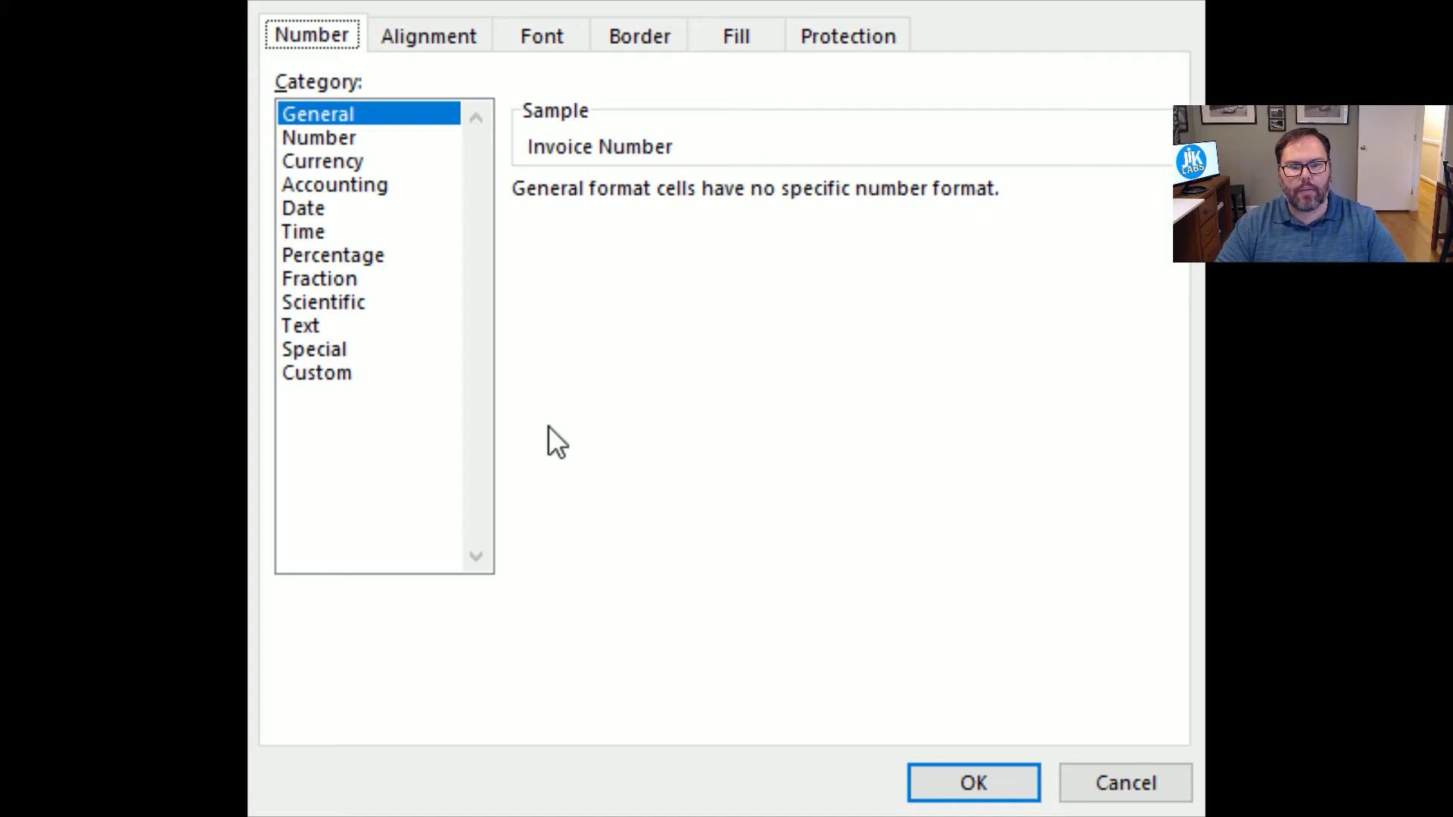
left_click(427, 38)
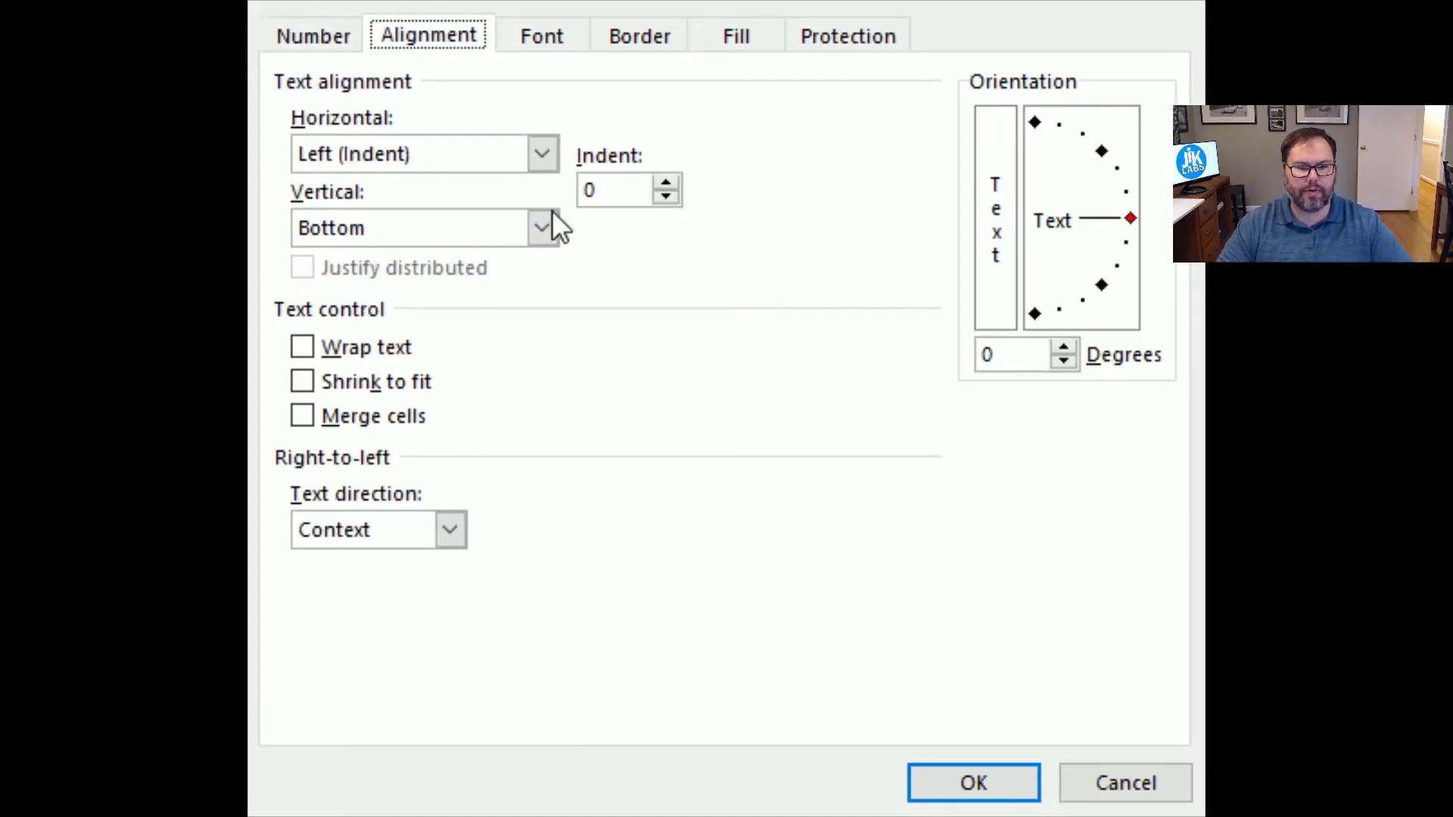
left_click(1102, 152)
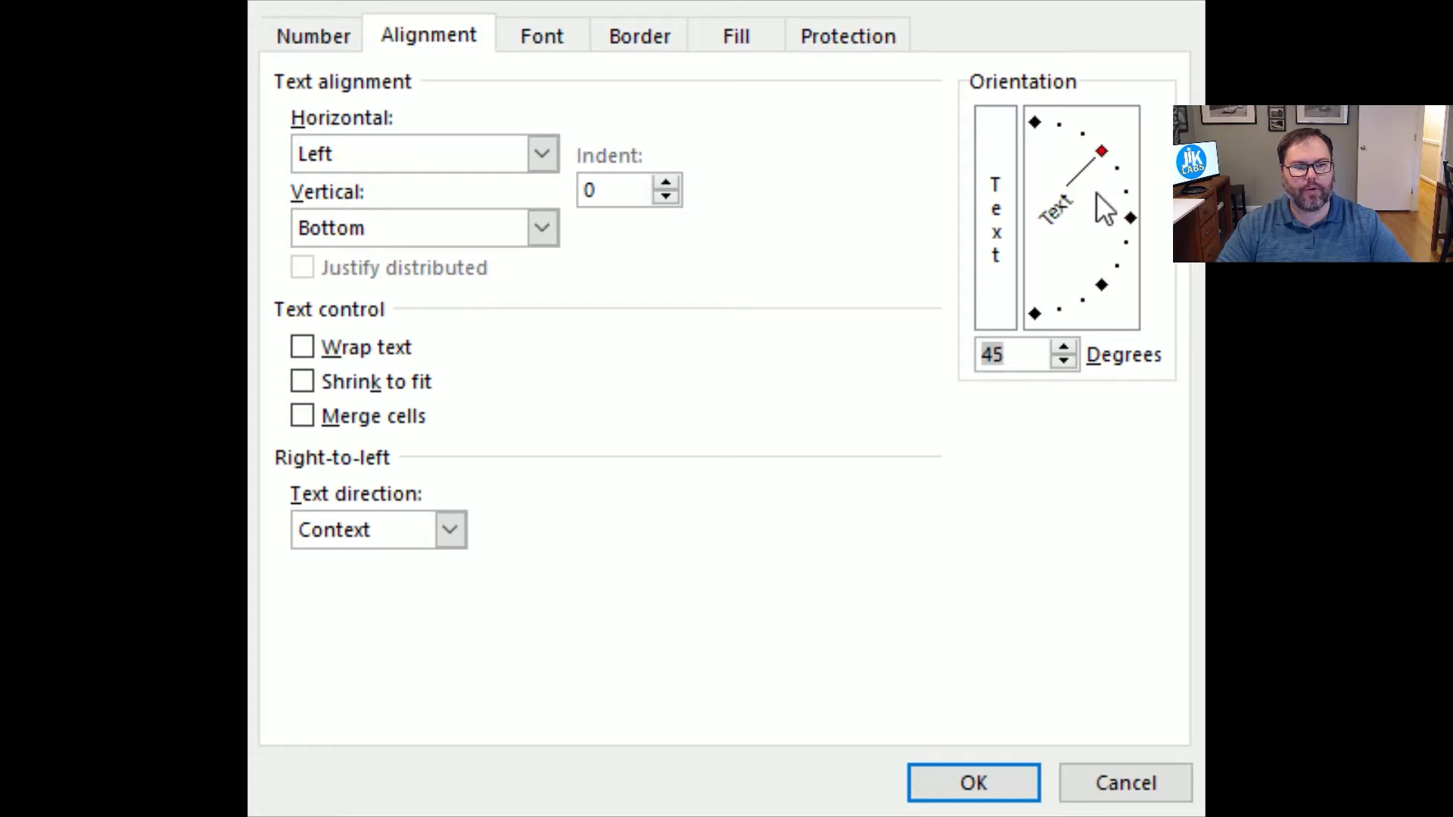
left_click(1034, 359)
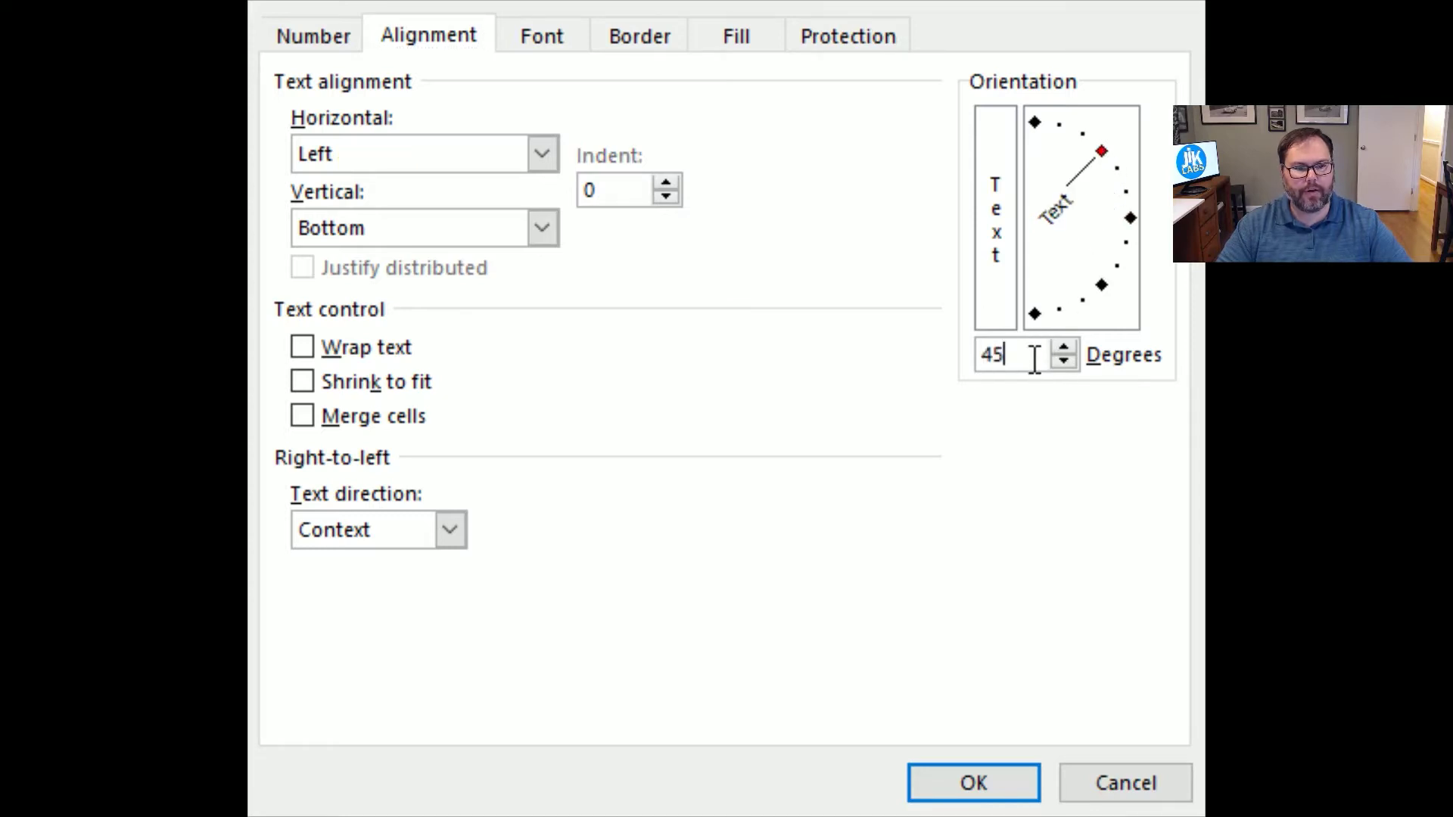
left_click_drag(1033, 360, 847, 333)
type("43")
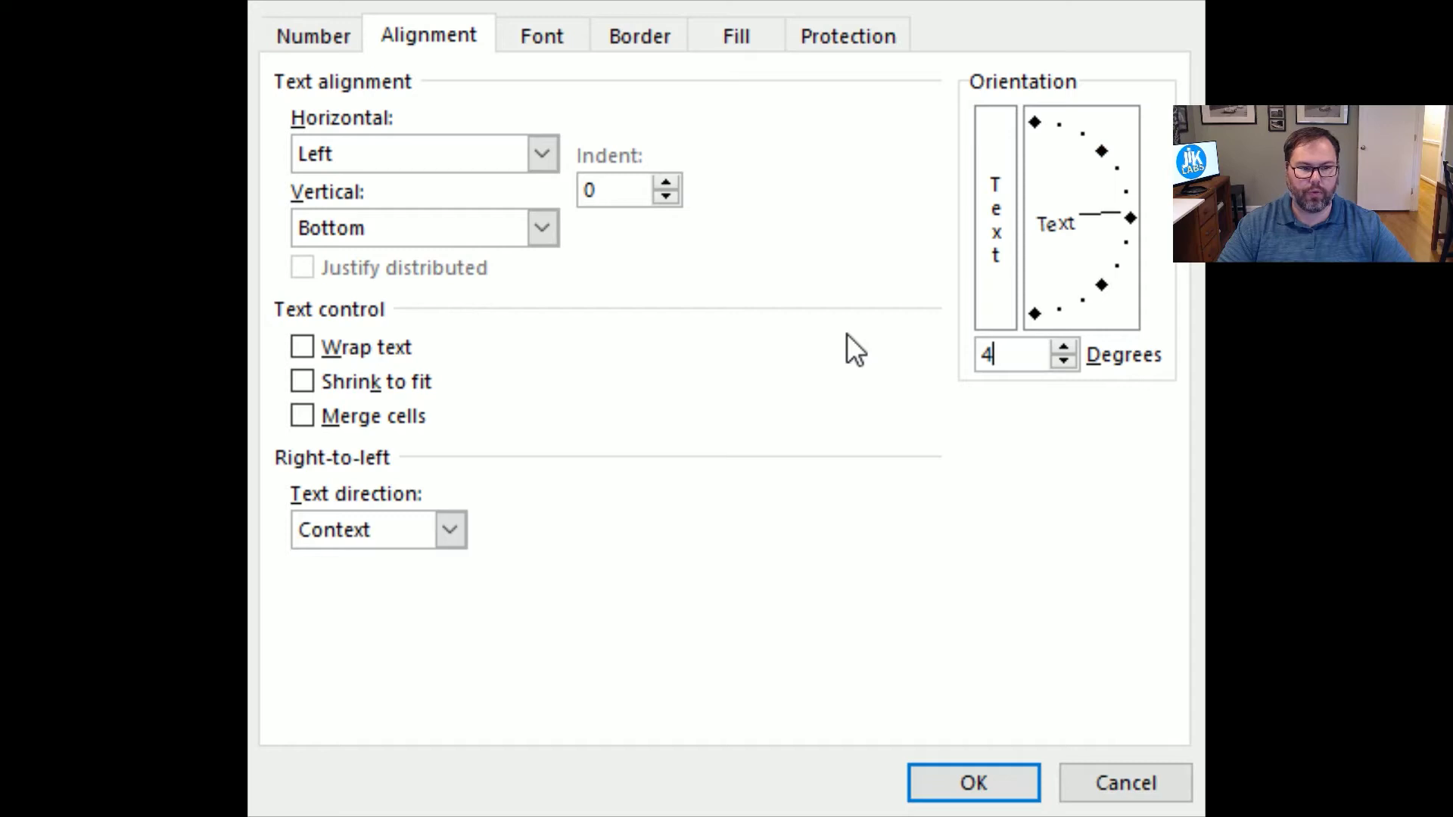
left_click(1102, 151)
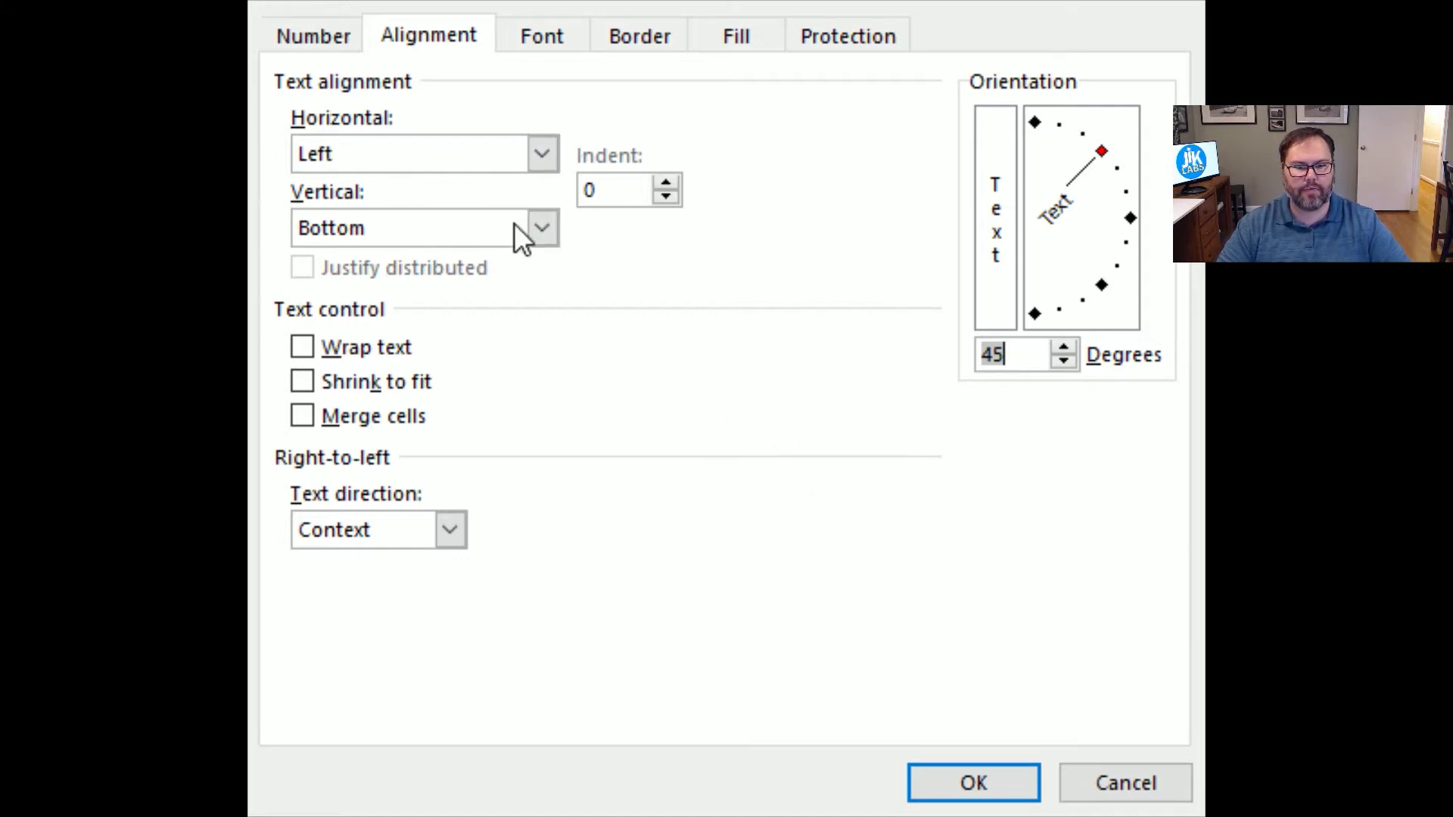
left_click(956, 781)
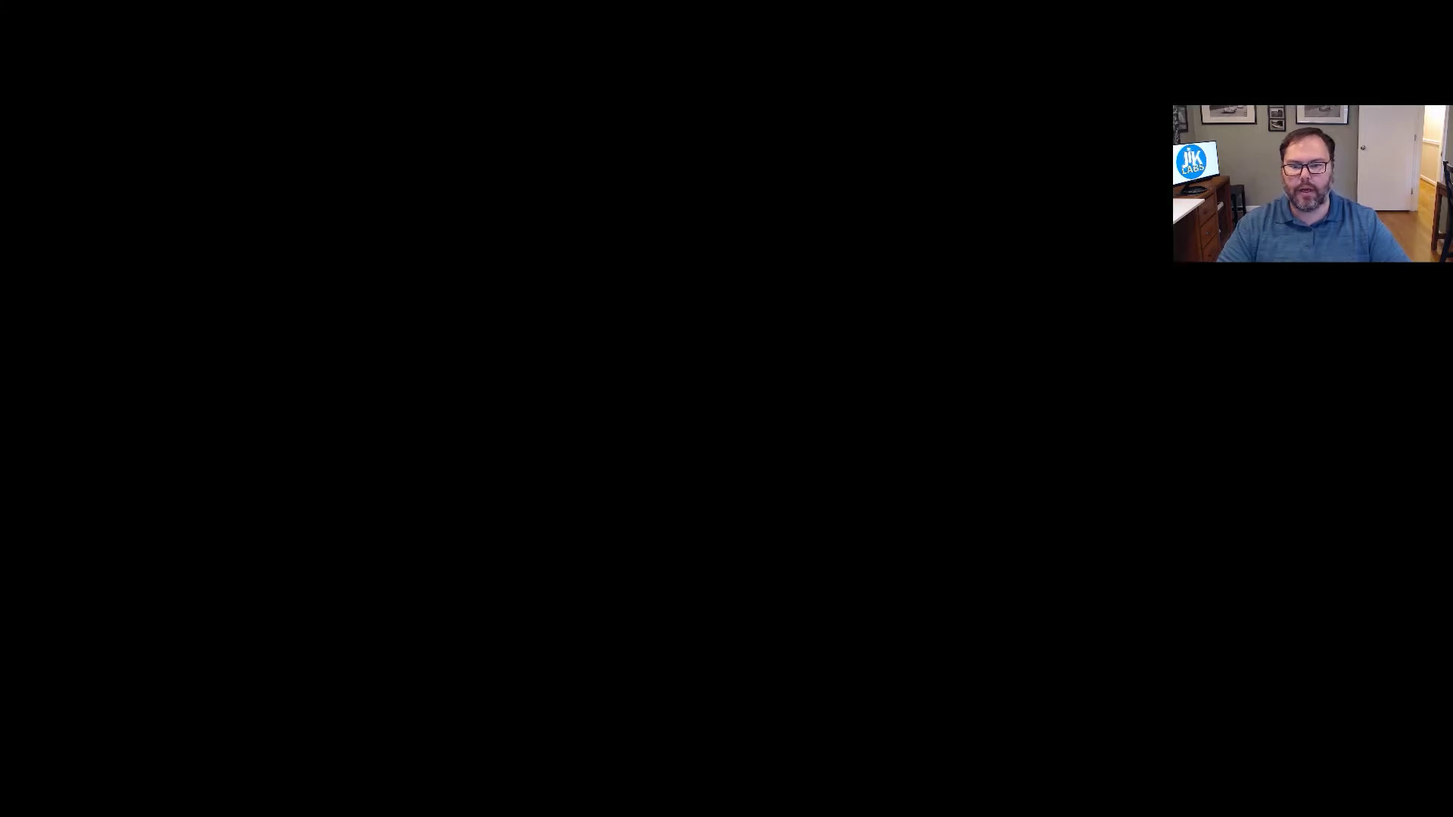
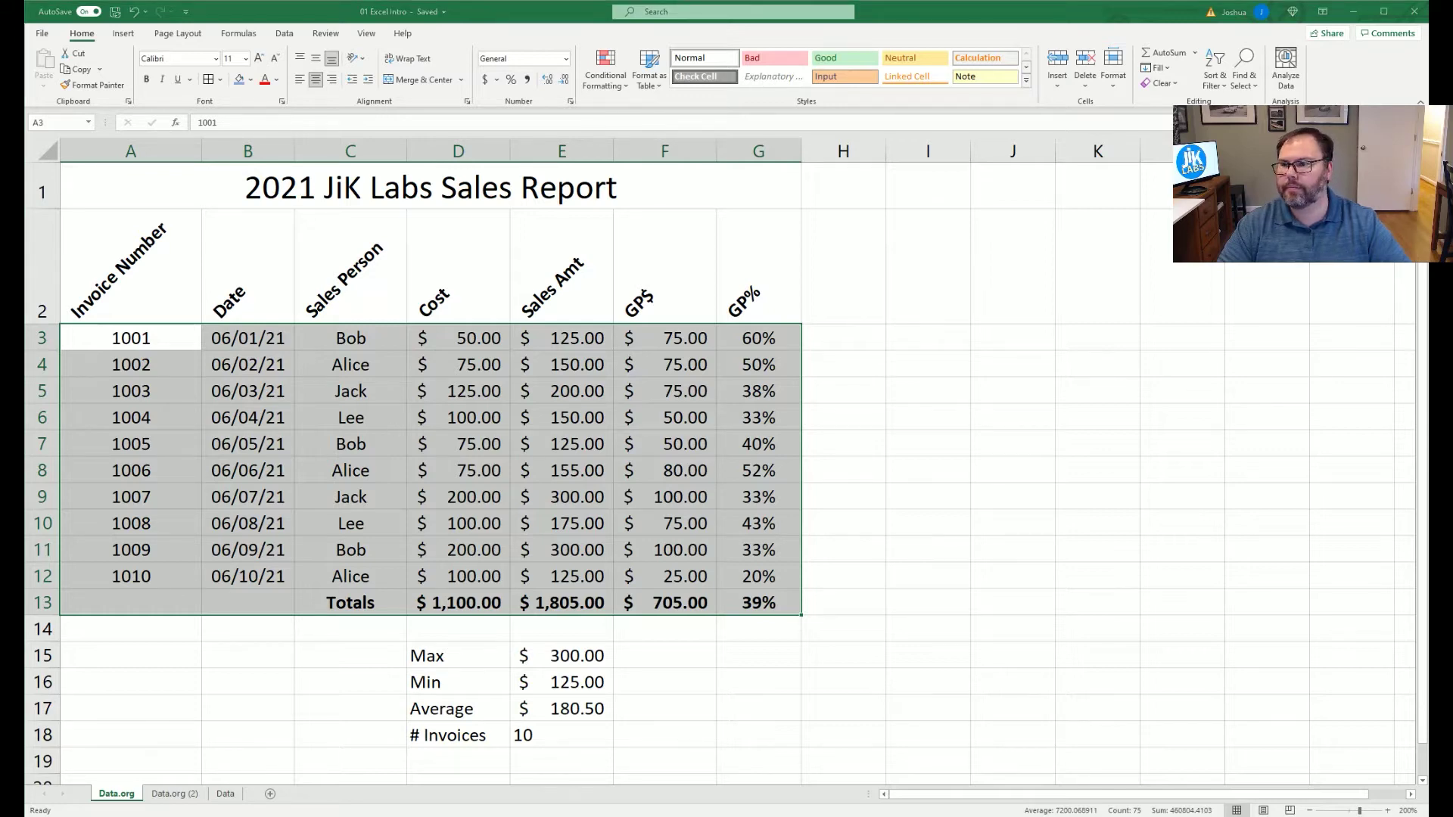
Step: Use Center as the horizontal text alignment for the invoice rows and totals in A3:G13
key("ctrl+1")
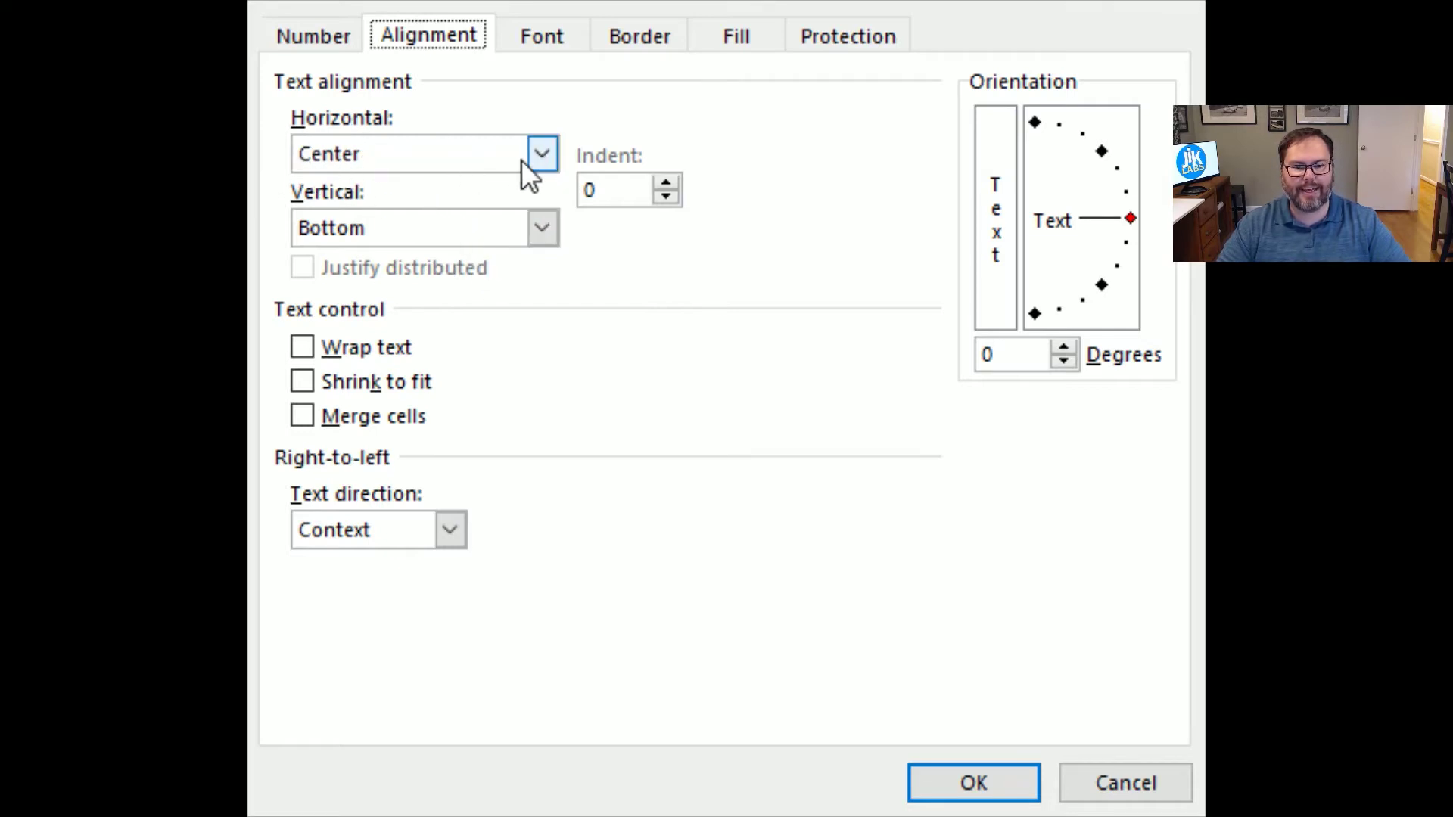
left_click(542, 153)
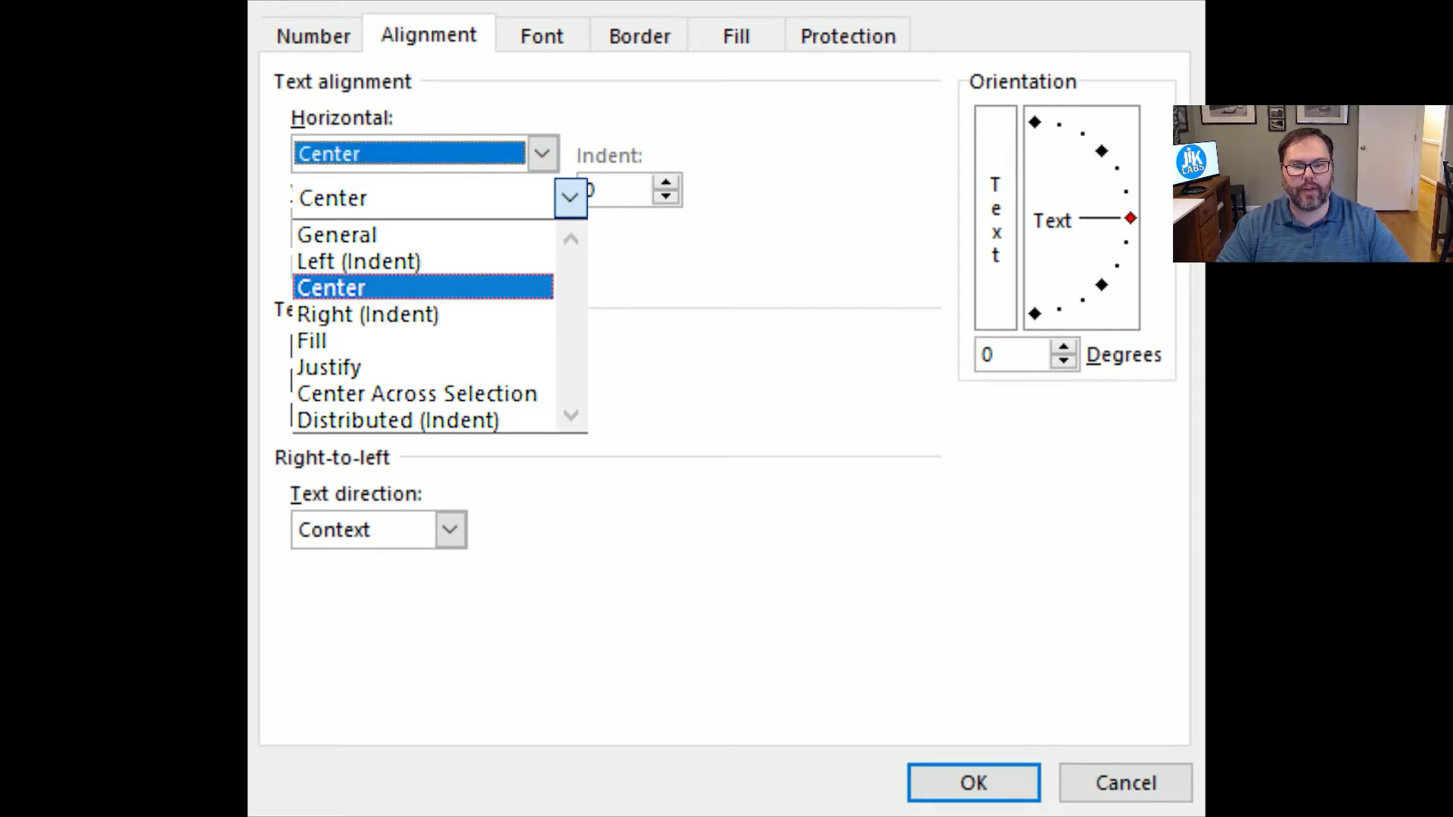
left_click(569, 197)
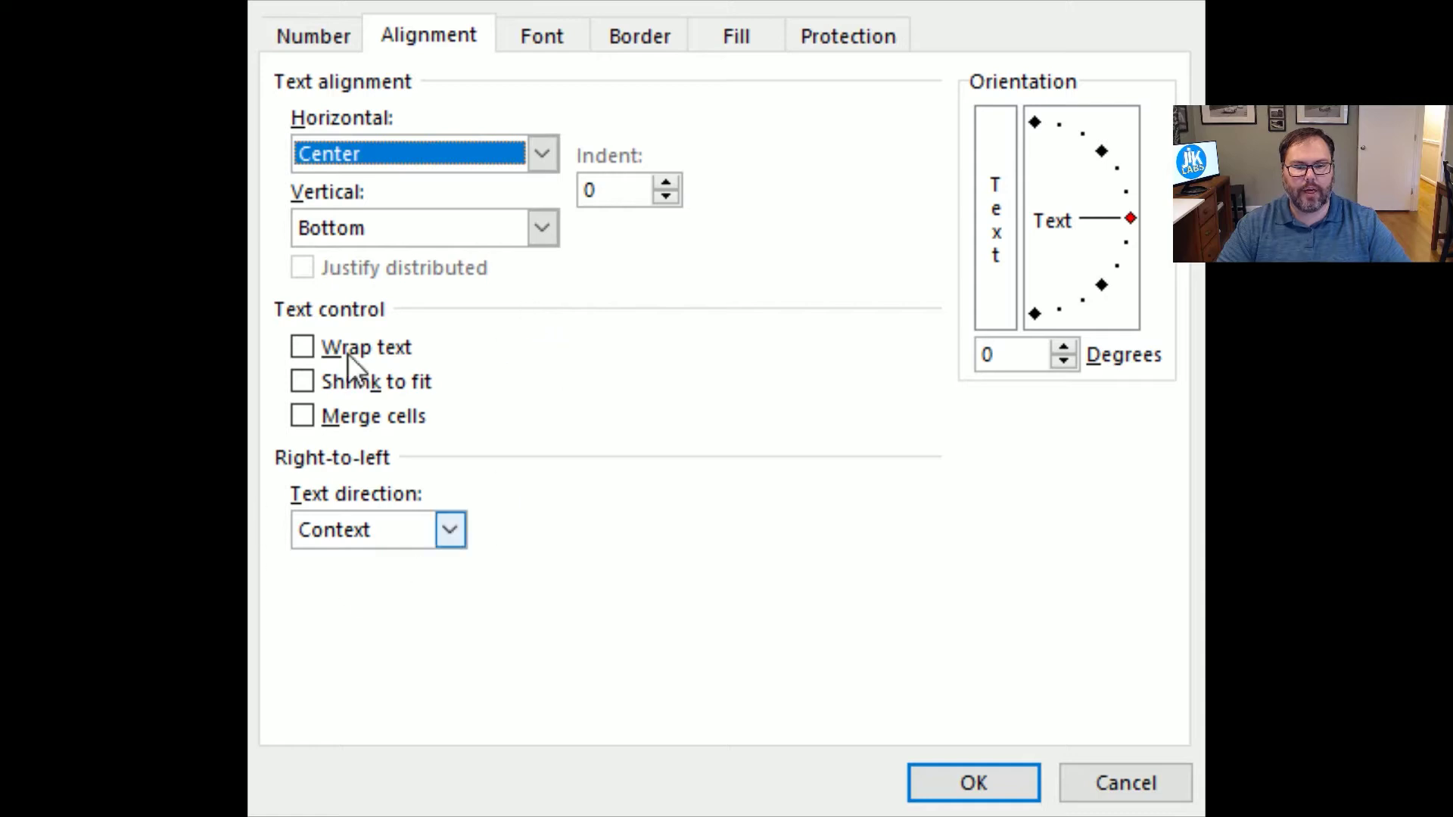
left_click(974, 787)
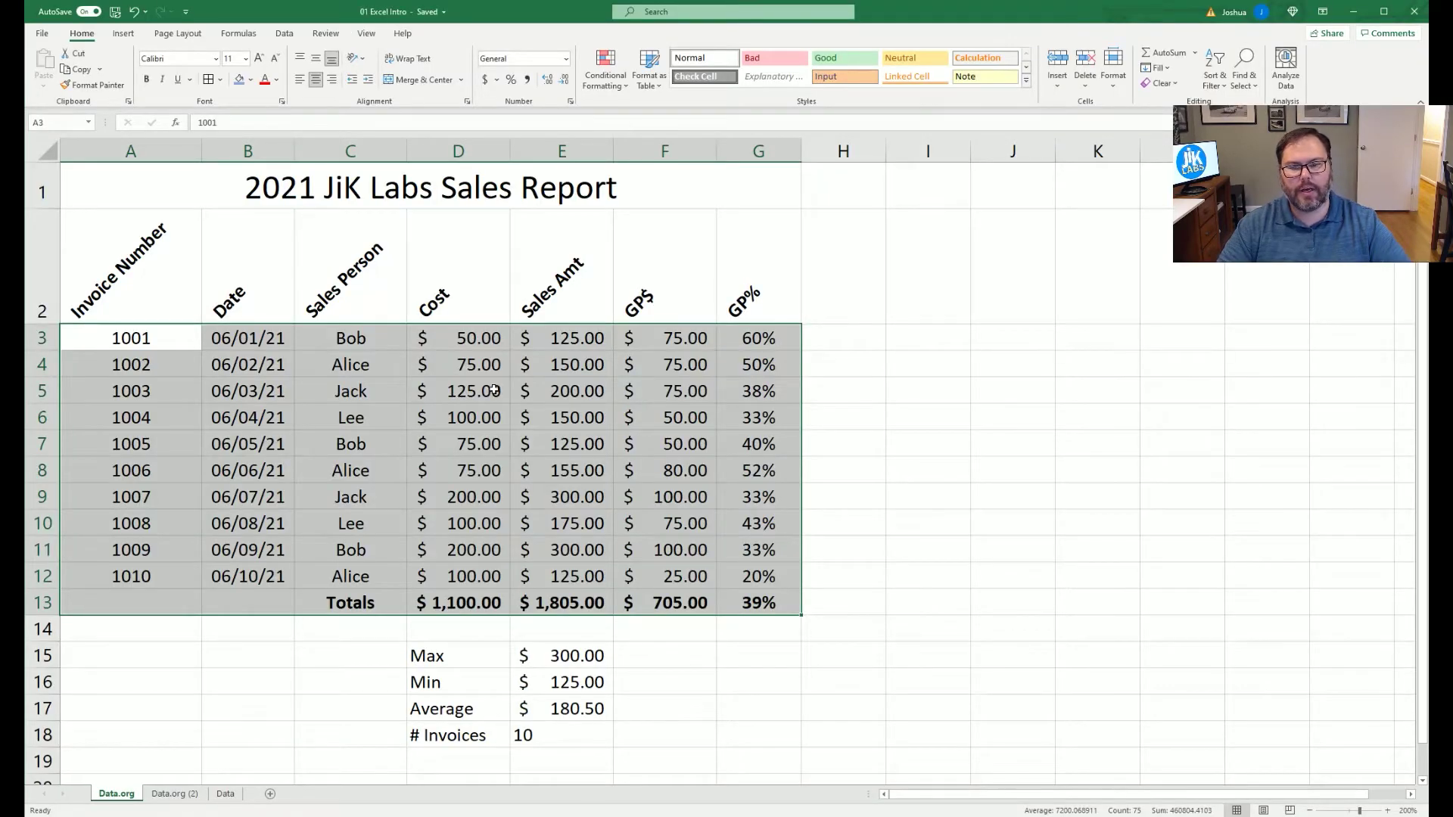
left_click(469, 390)
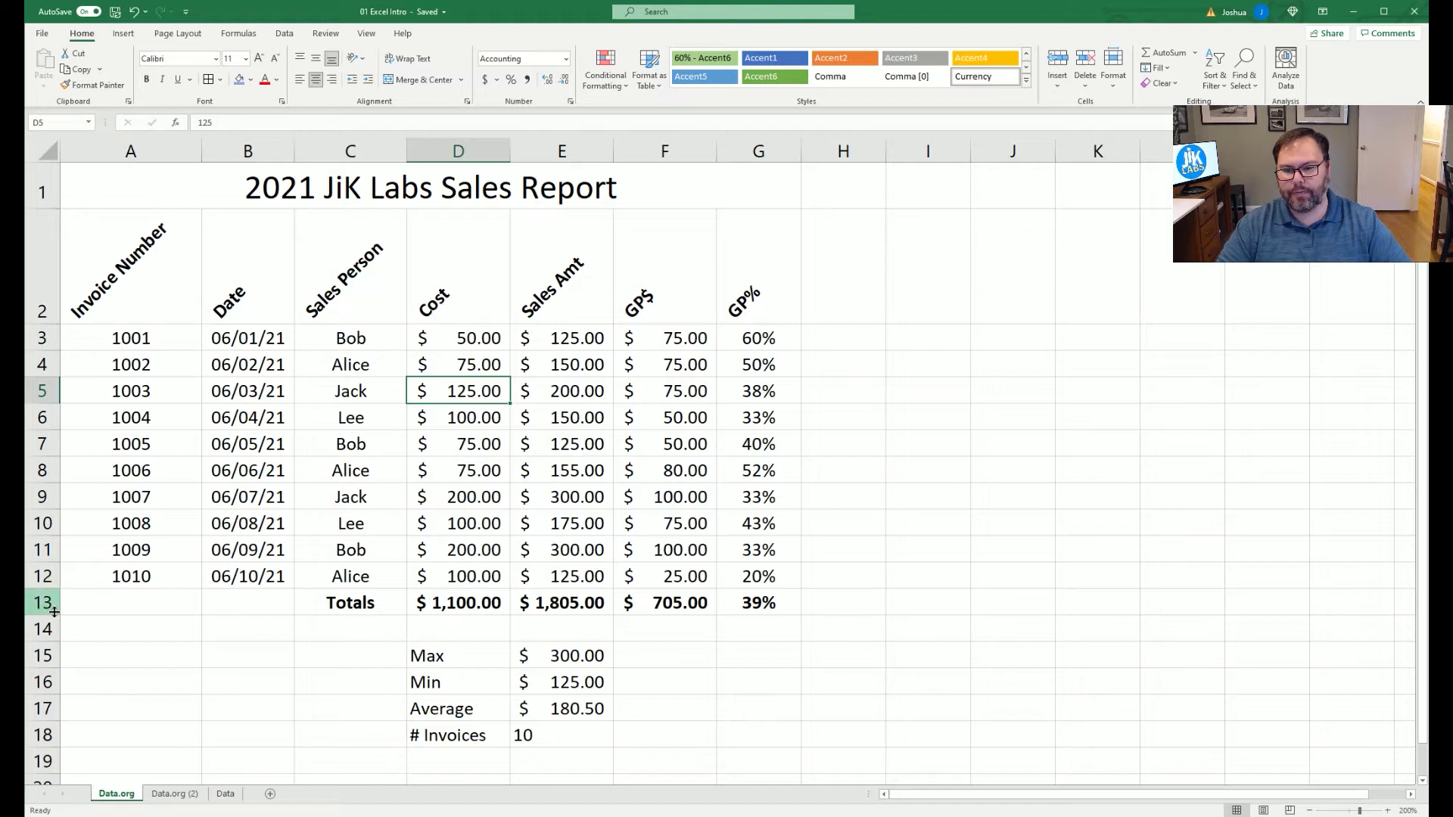
Step: Increase the height of totals row 13 to about double and center the contents of C13:G13 vertically
left_click_drag(58, 613, 61, 642)
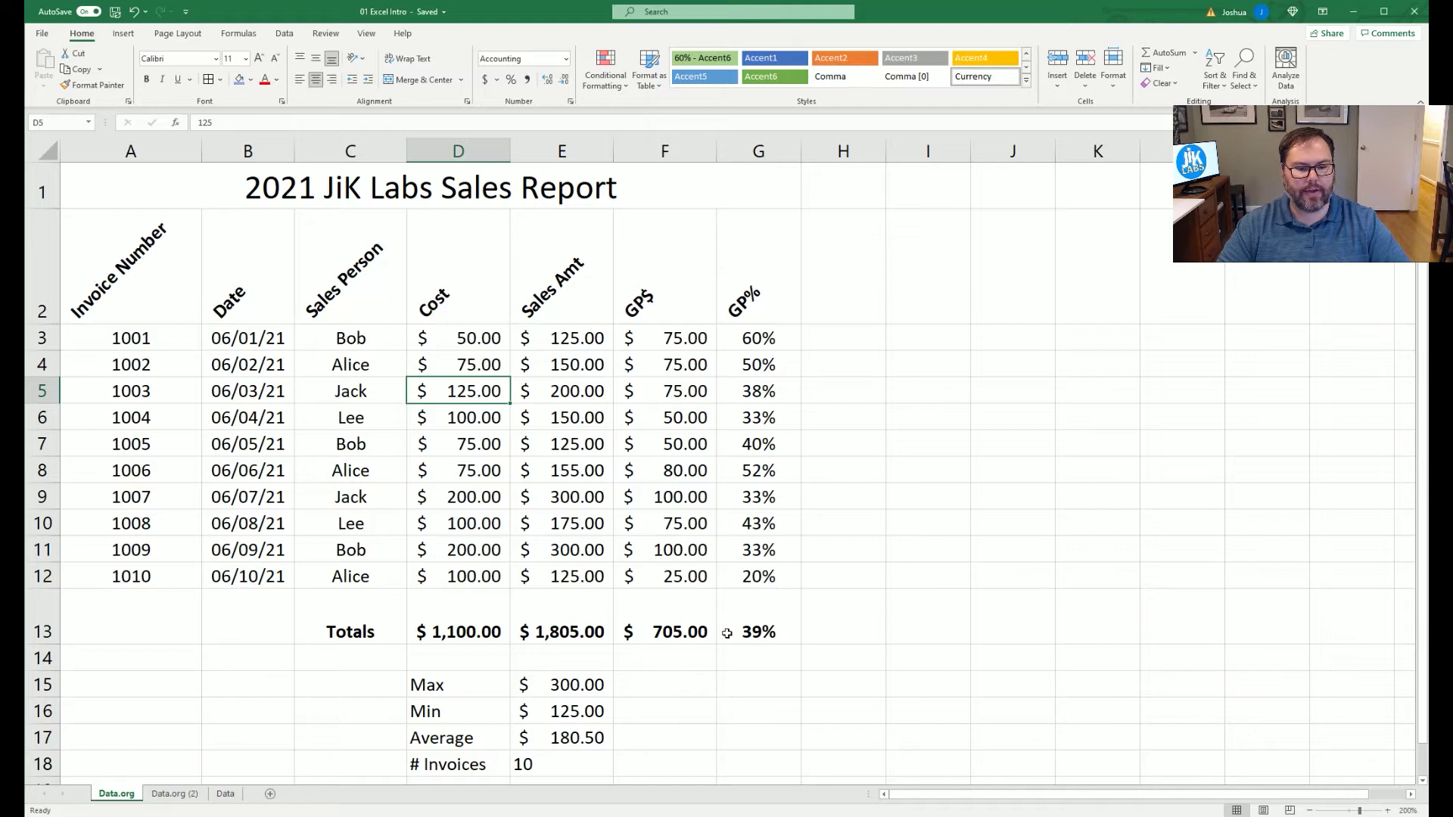
left_click_drag(758, 629, 367, 619)
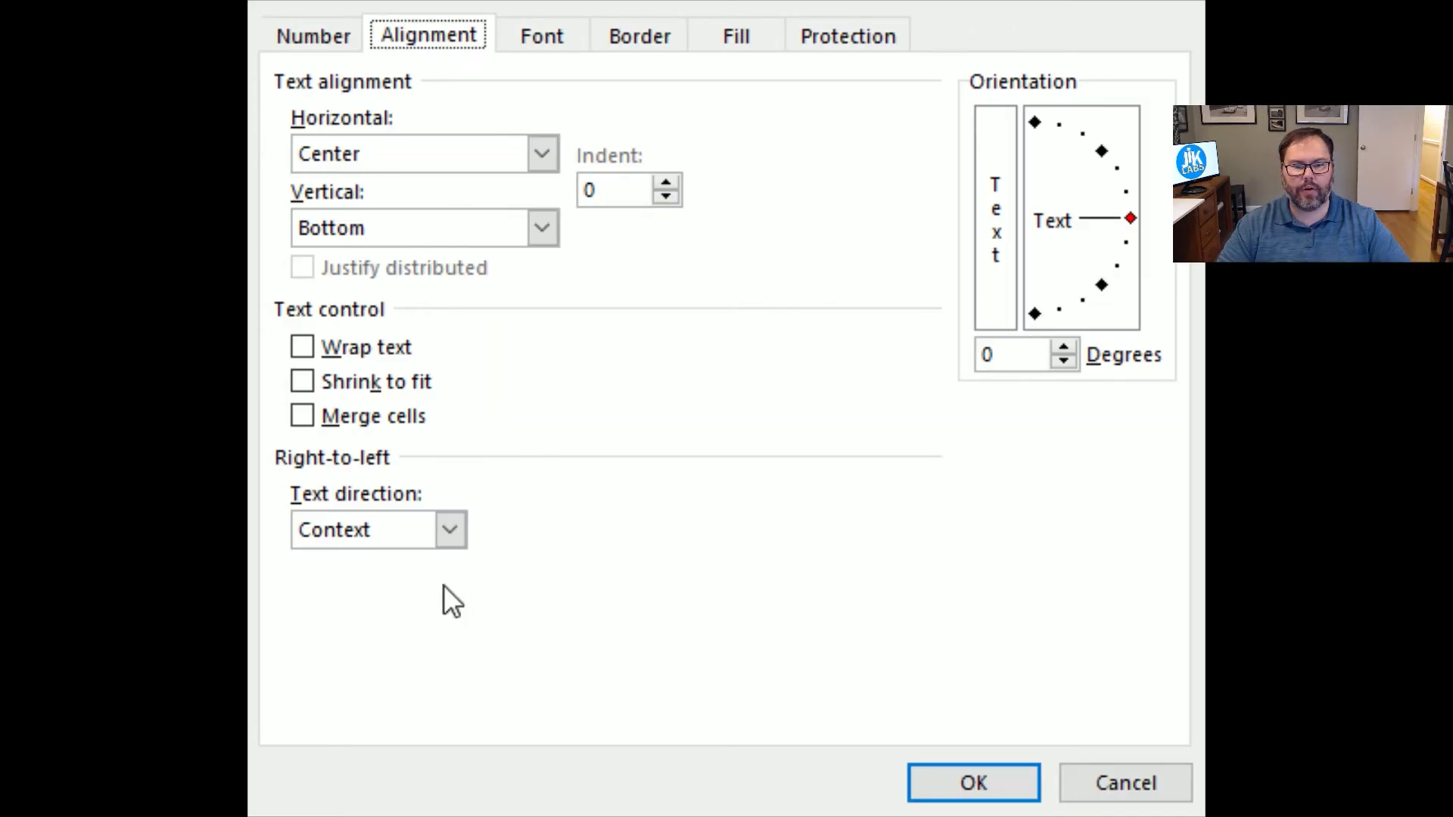
left_click(534, 238)
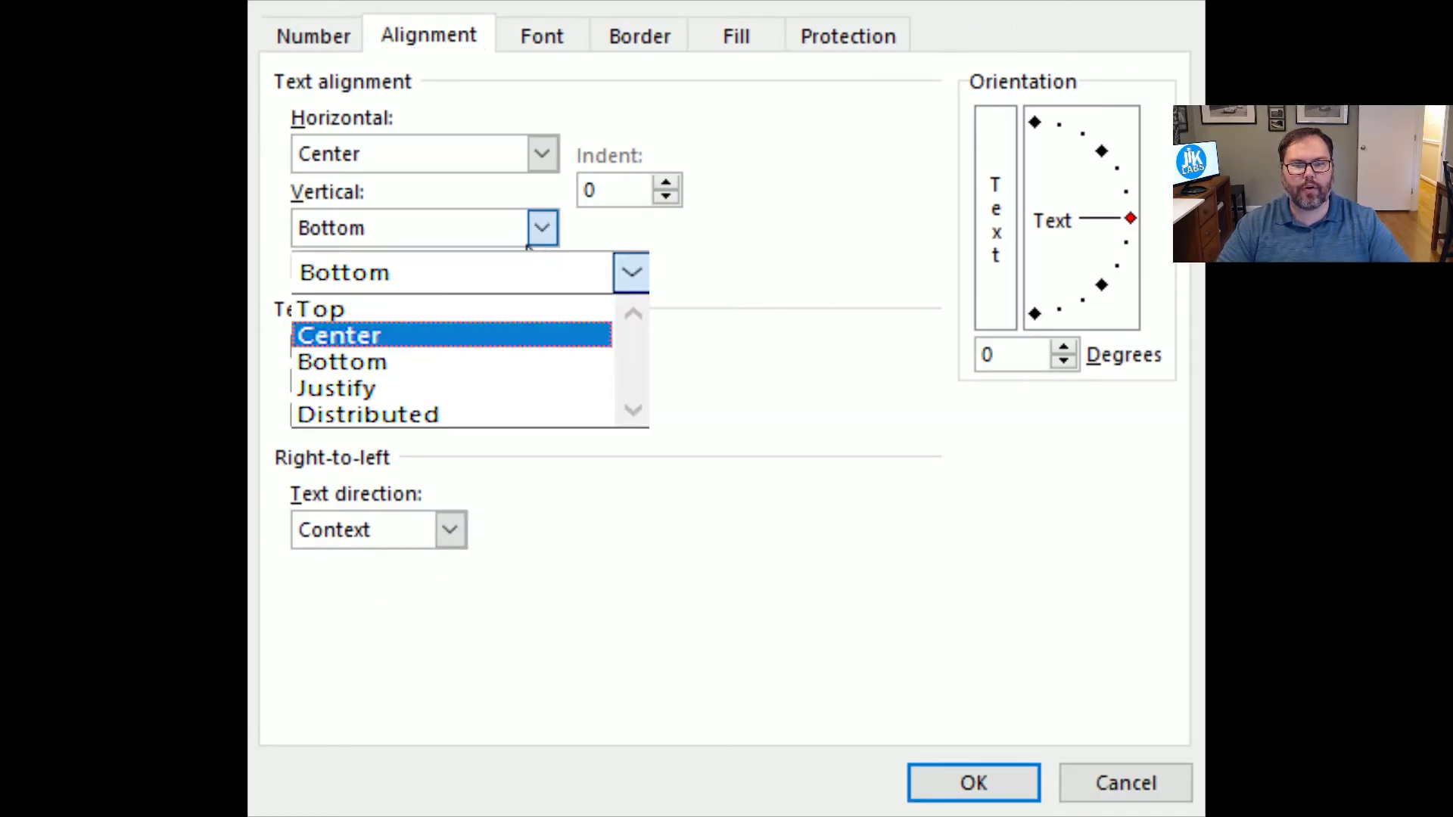
left_click(341, 281)
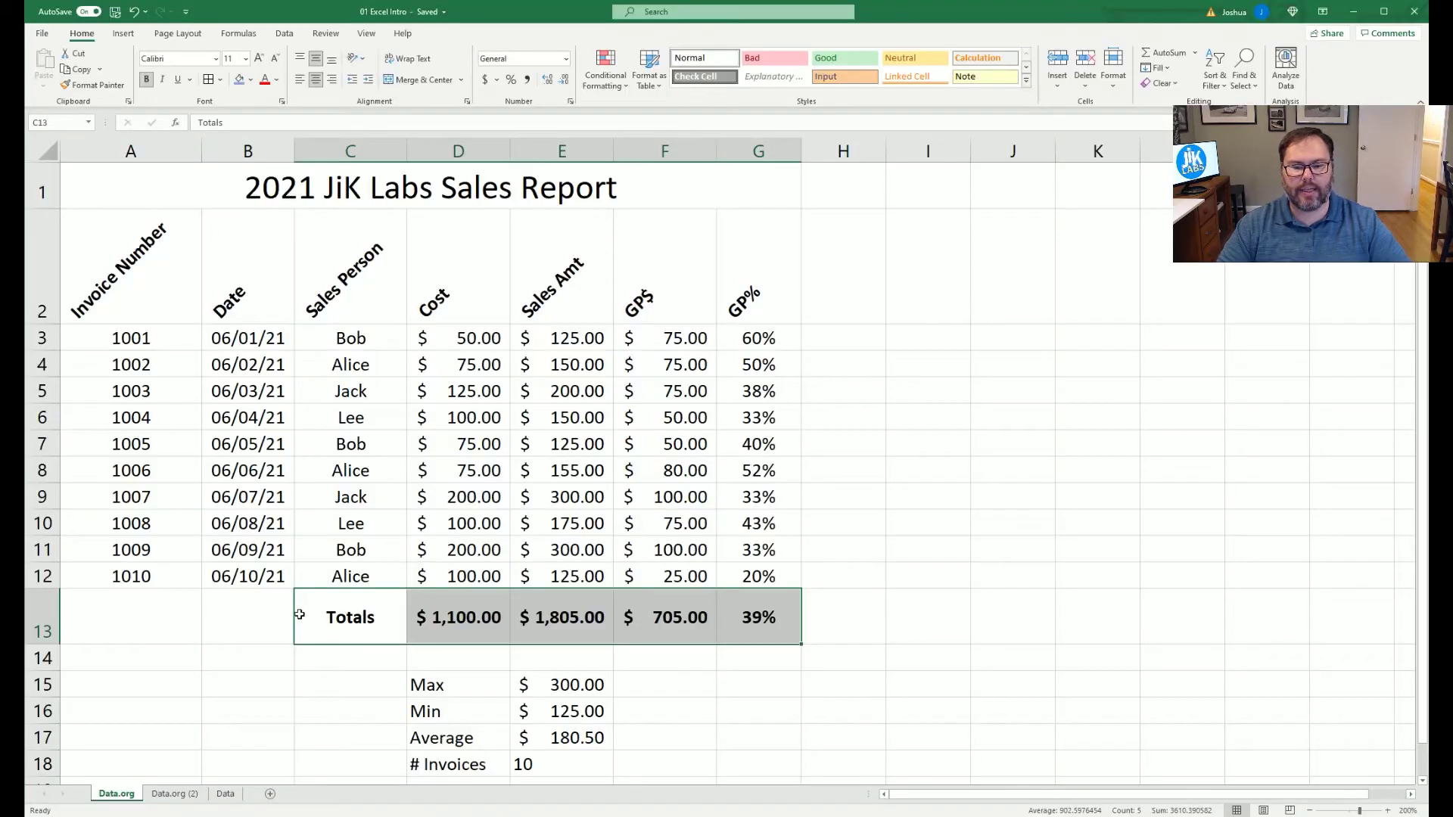
left_click(300, 614)
left_click(43, 617)
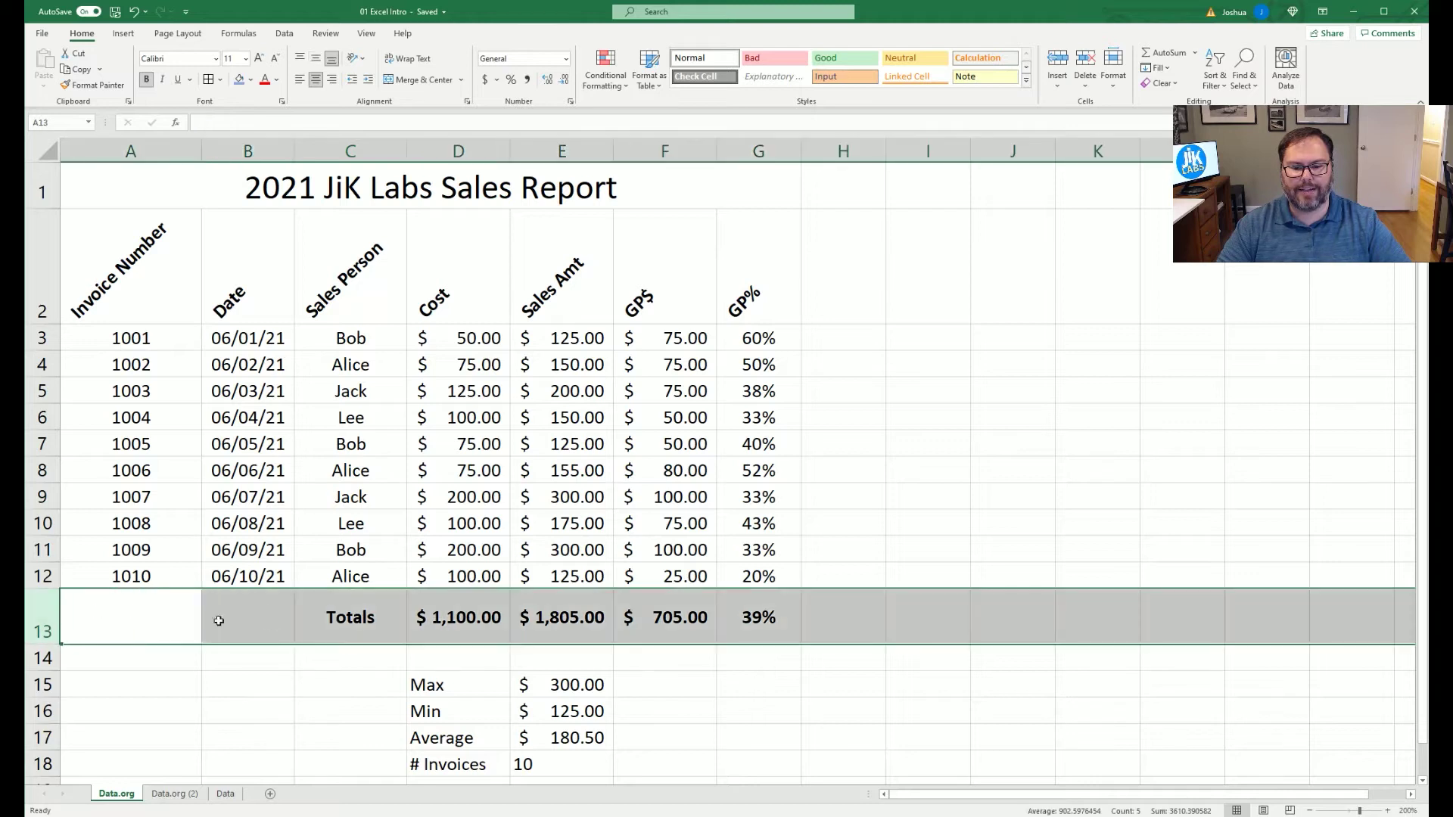
left_click(776, 625)
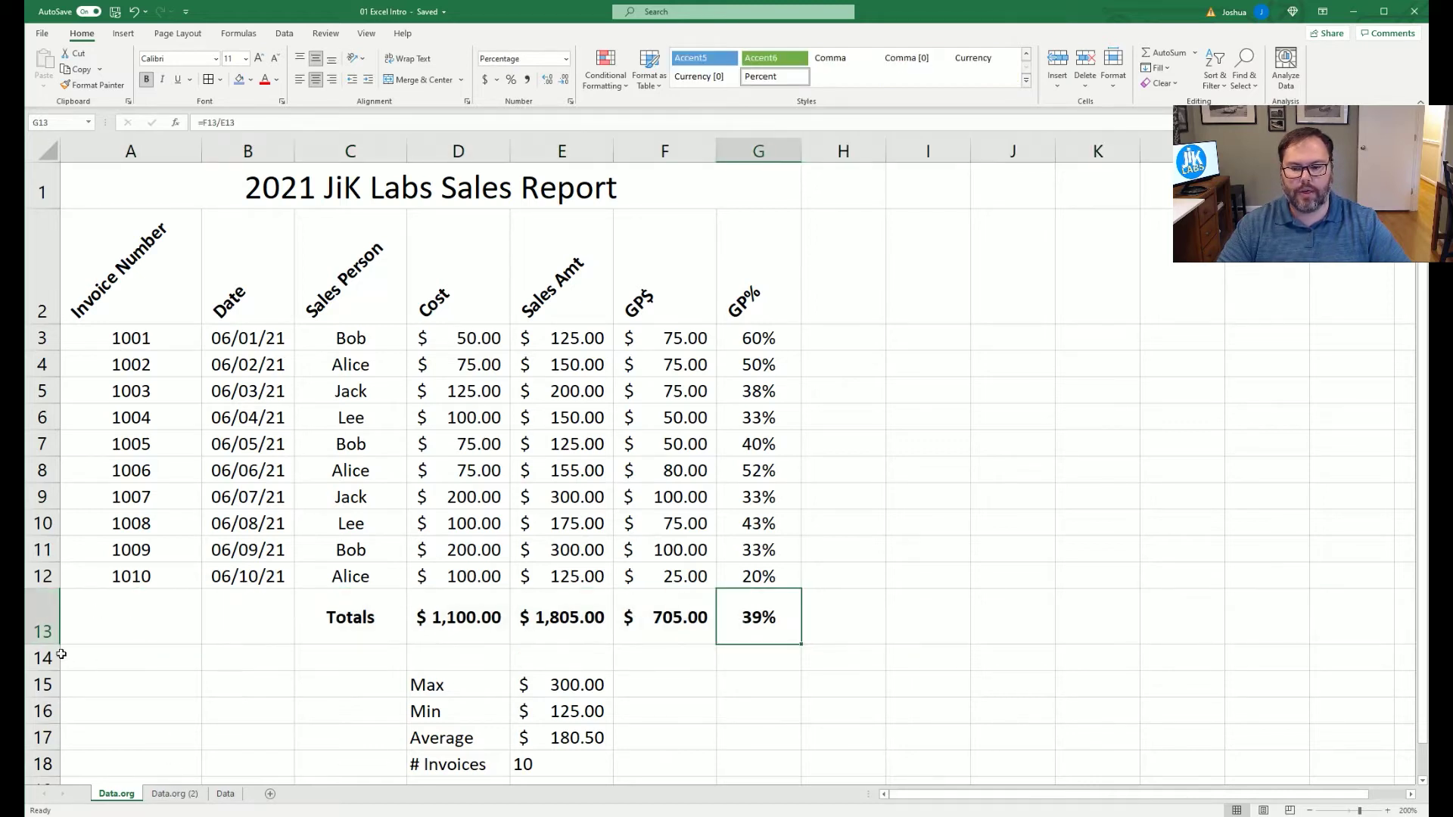
Step: AutoFit the height of totals row 13 and check the finished report layout on the Data.org (2) sheet
mouse_move(52, 645)
left_mouse_down()
mouse_move(51, 699)
mouse_move(51, 646)
left_mouse_up()
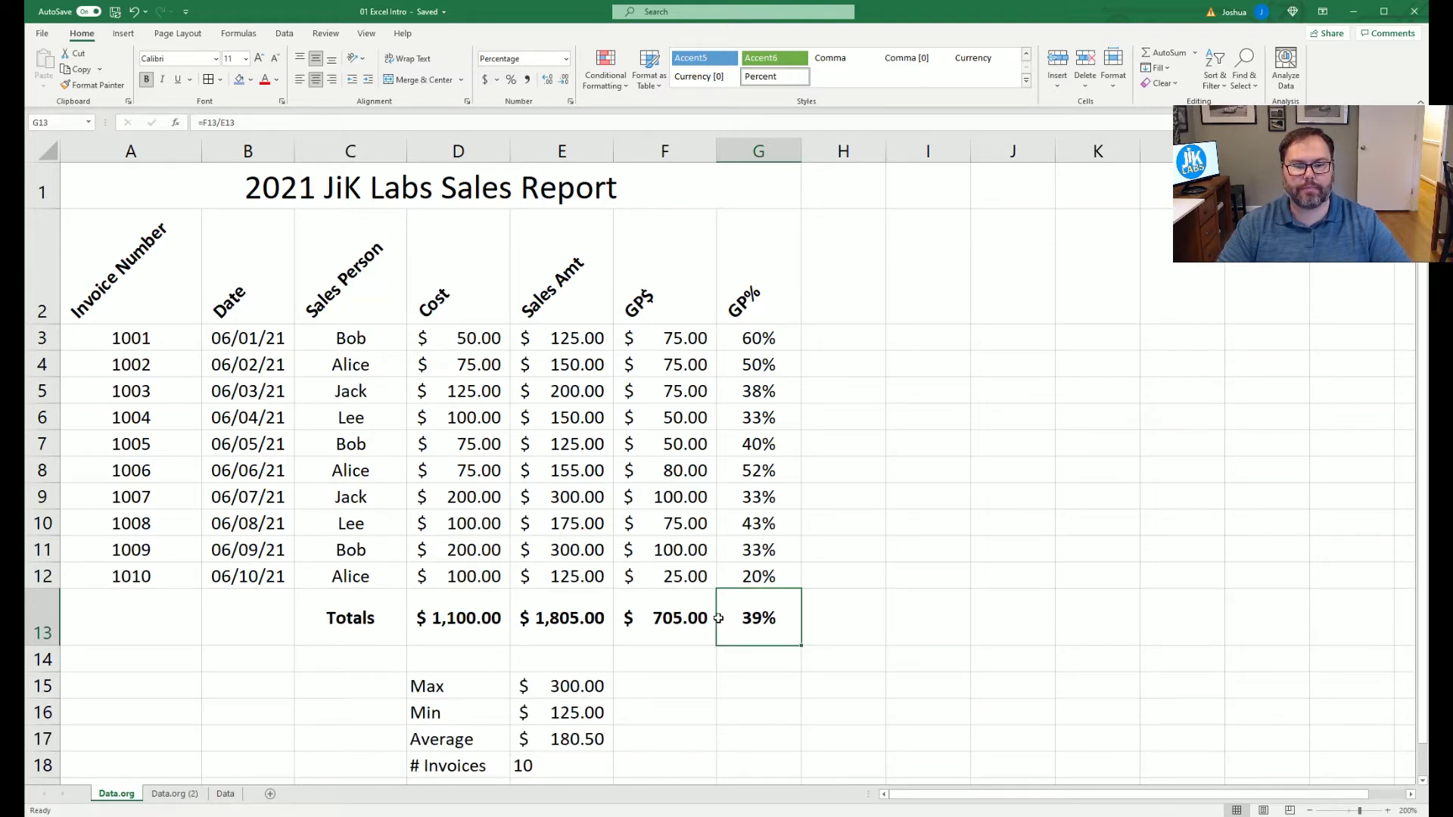
double_click(40, 643)
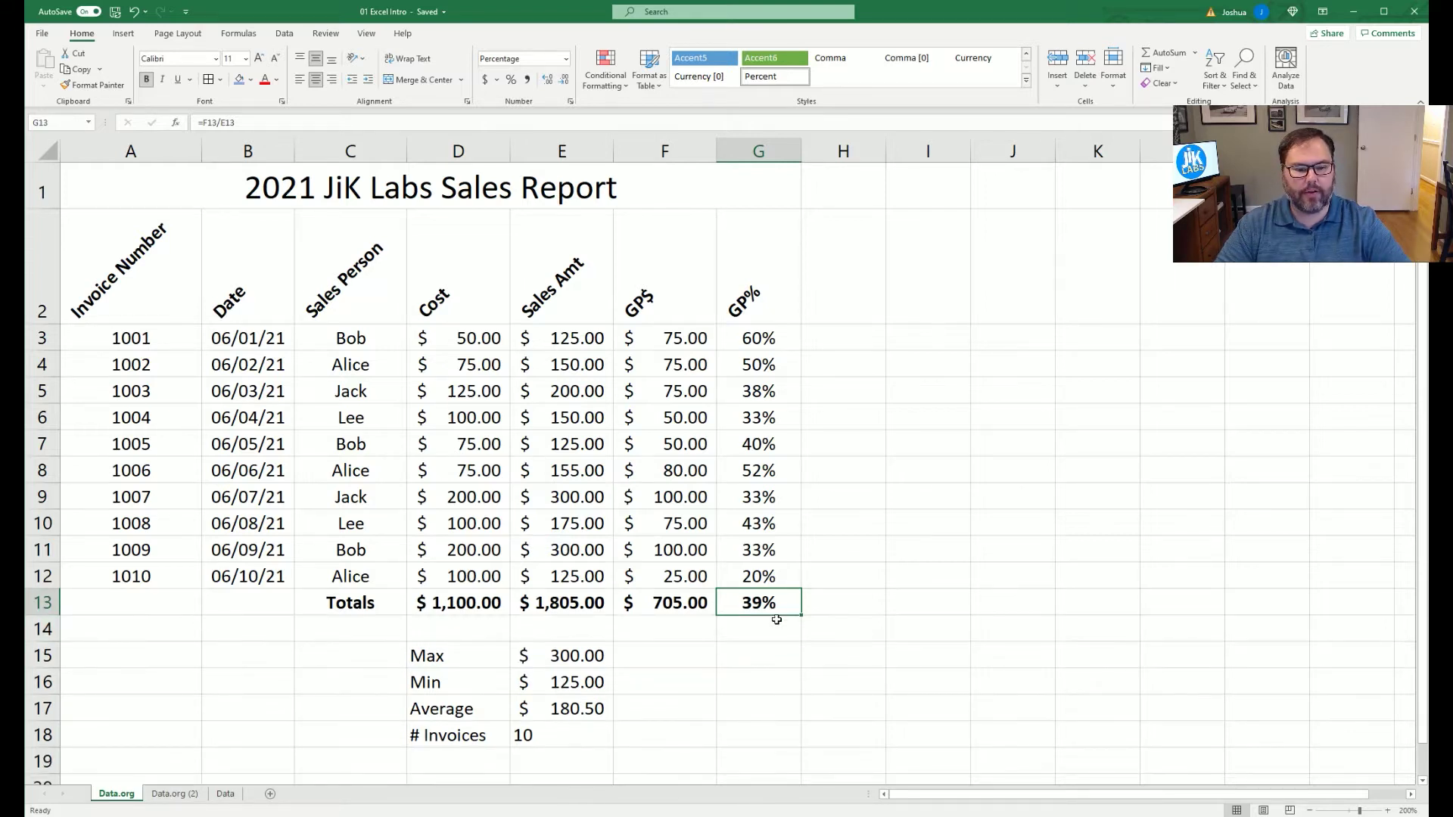
left_click(174, 794)
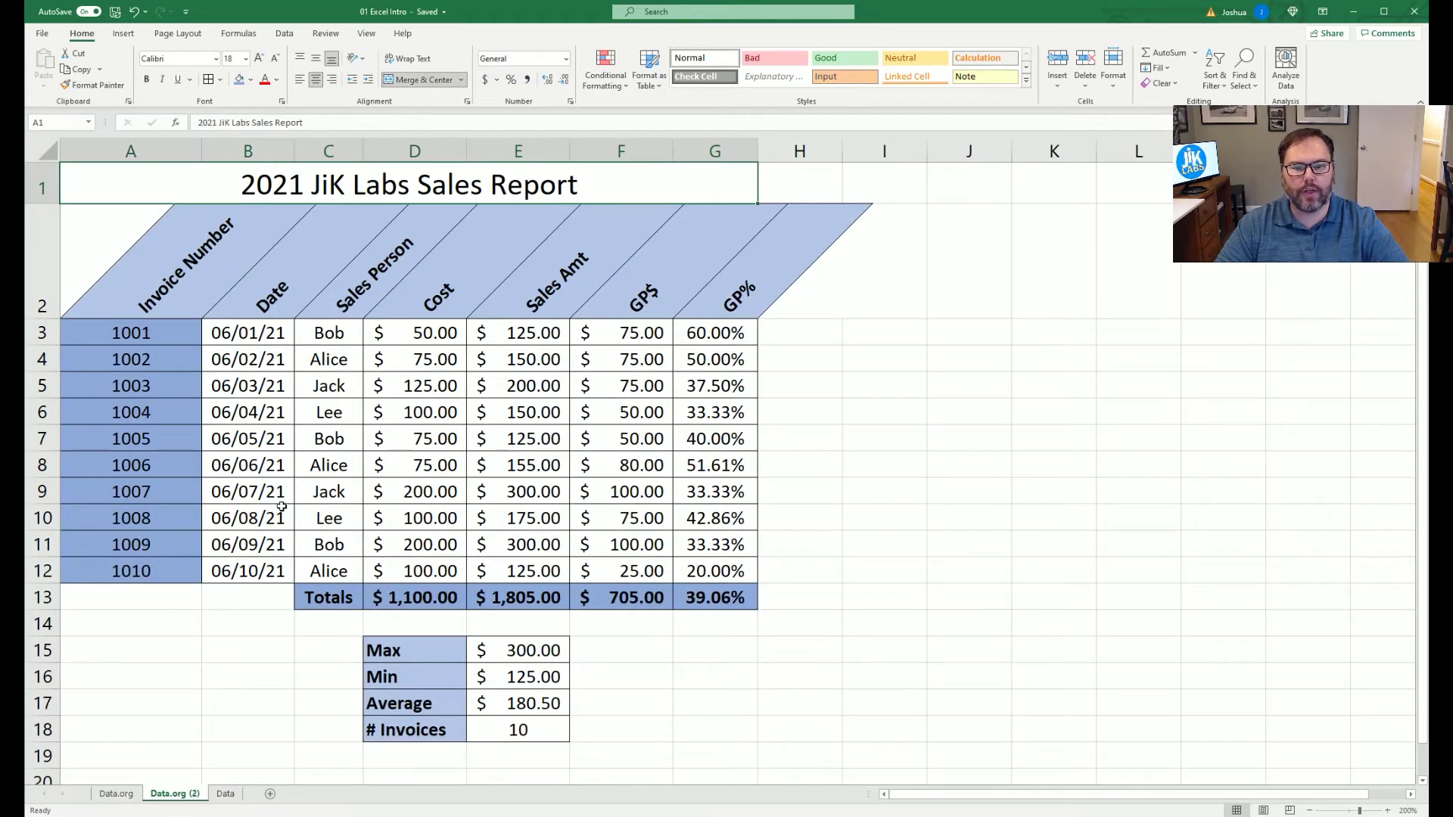
left_click(115, 793)
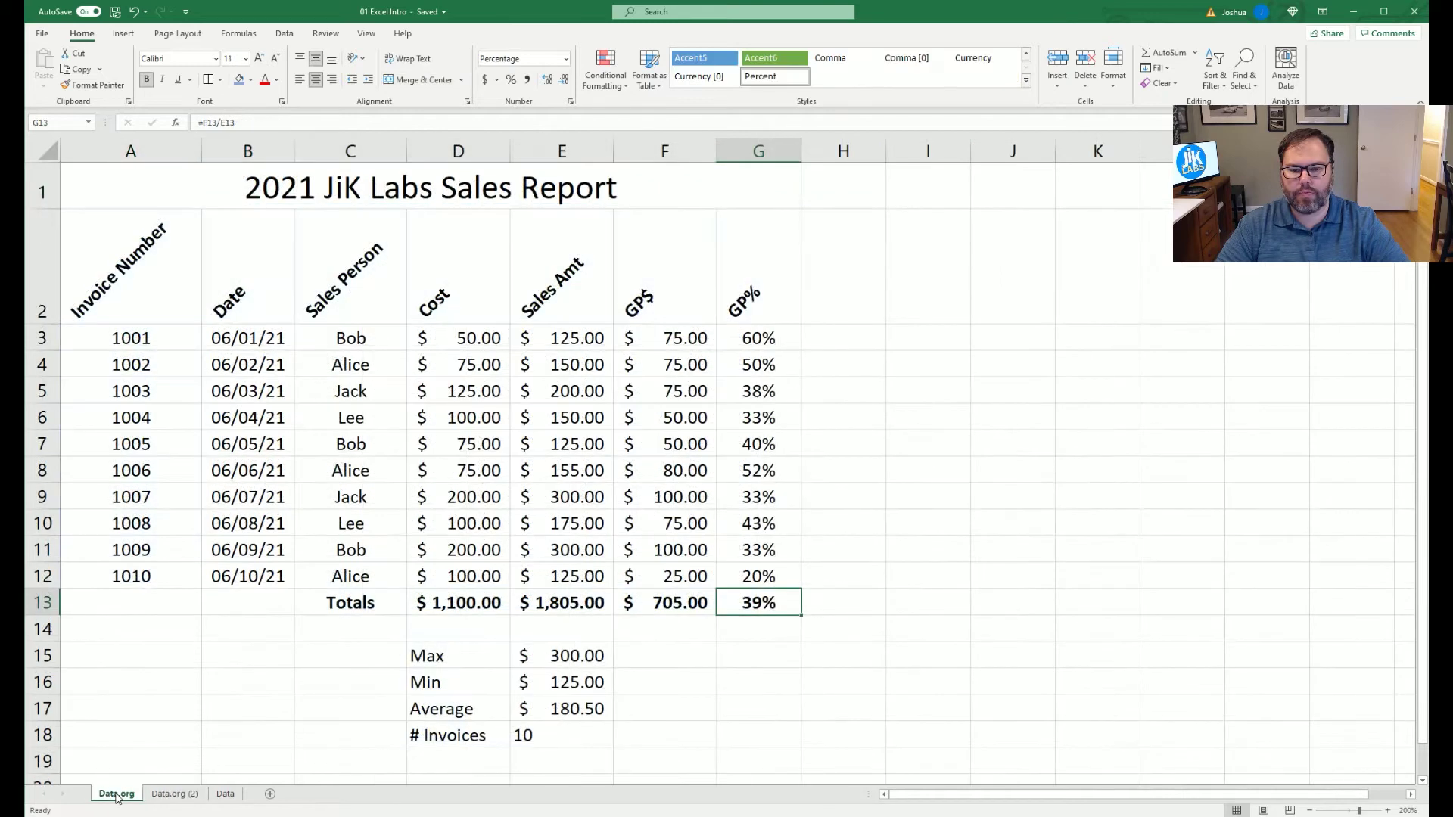
Step: Center the summary values in E15:E18 horizontally and make the labels in D15:D18 bold
left_click(560, 734)
left_click_drag(554, 657, 555, 736)
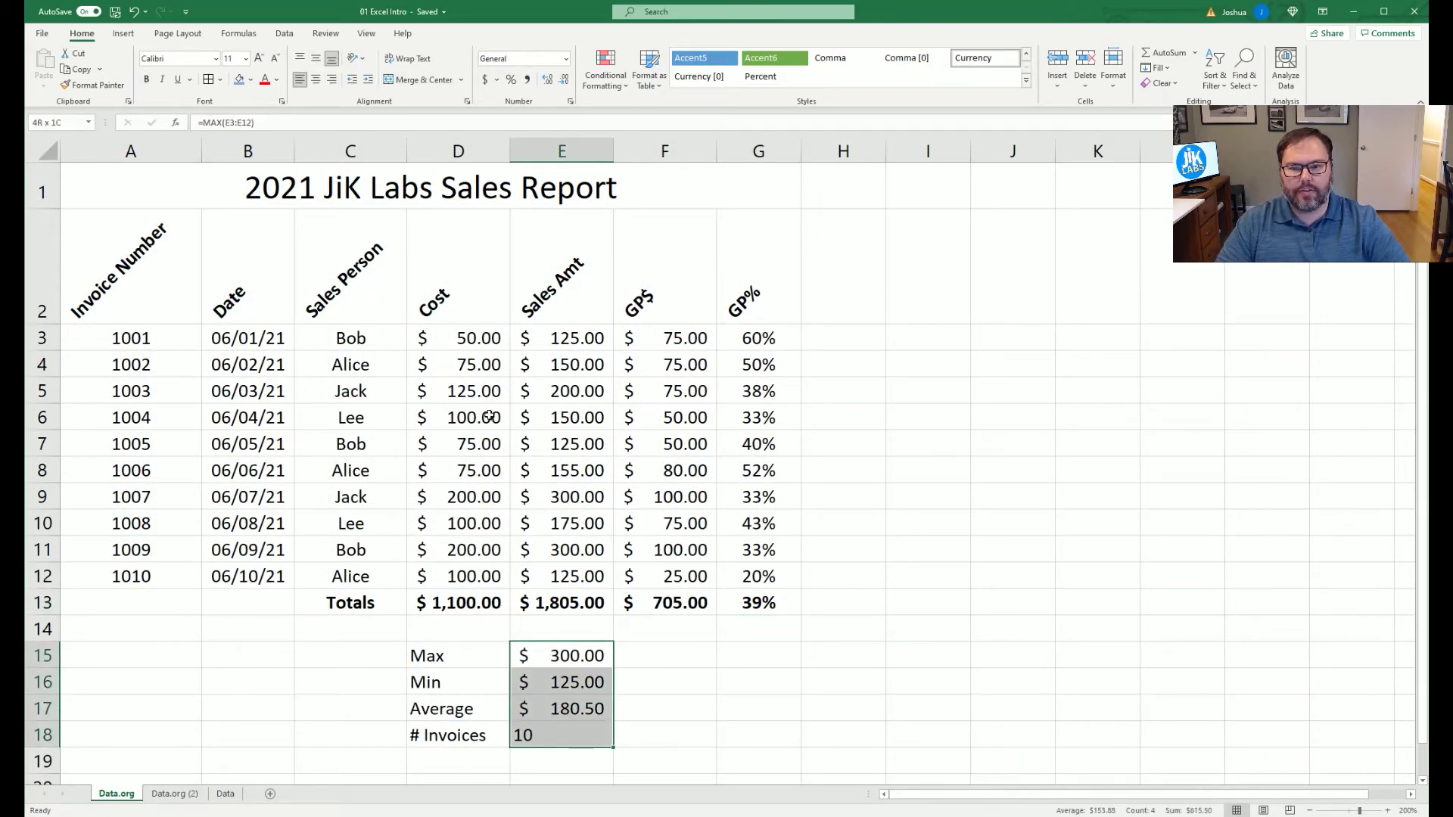
left_click(316, 81)
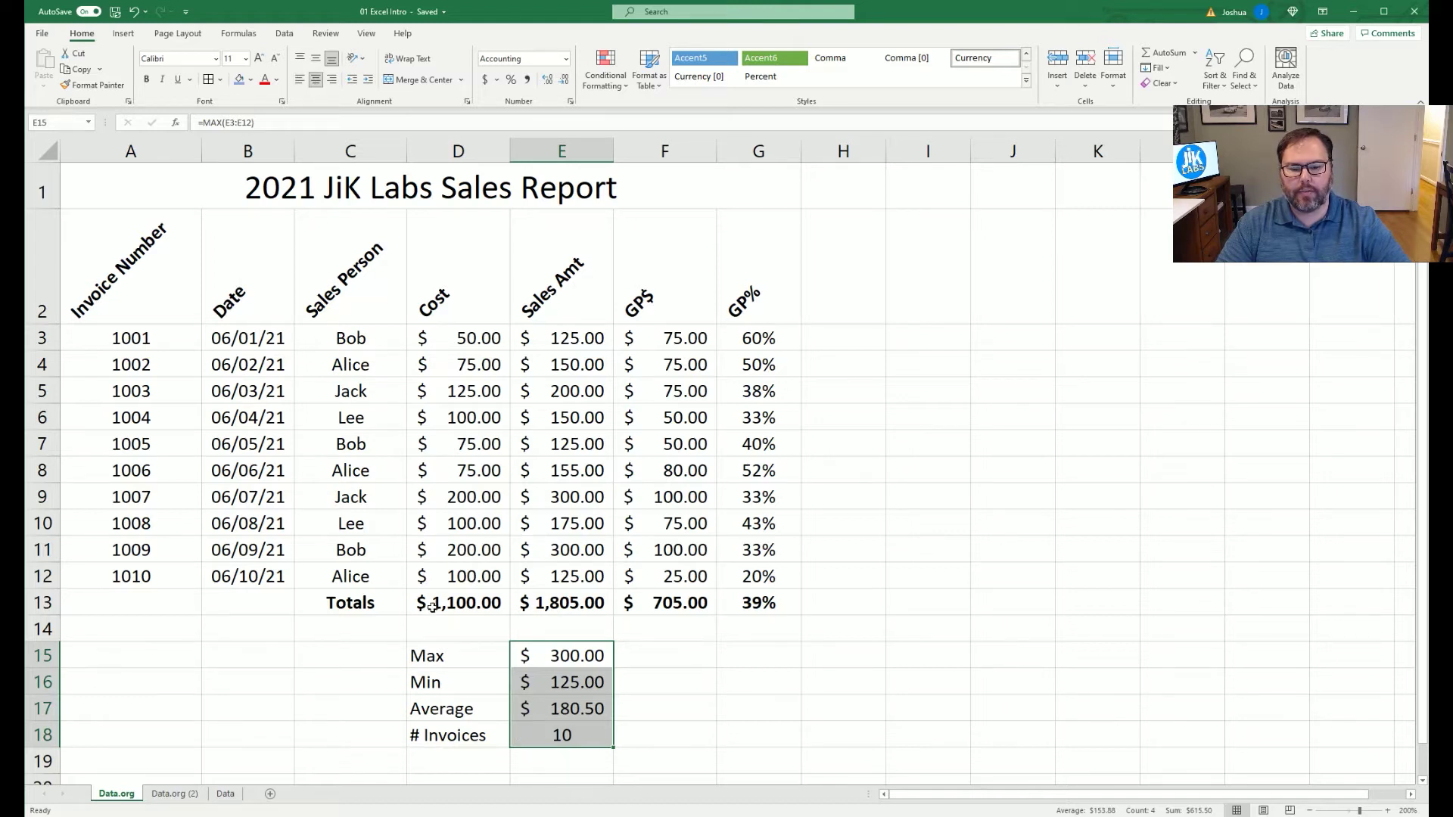
left_click_drag(437, 655, 457, 736)
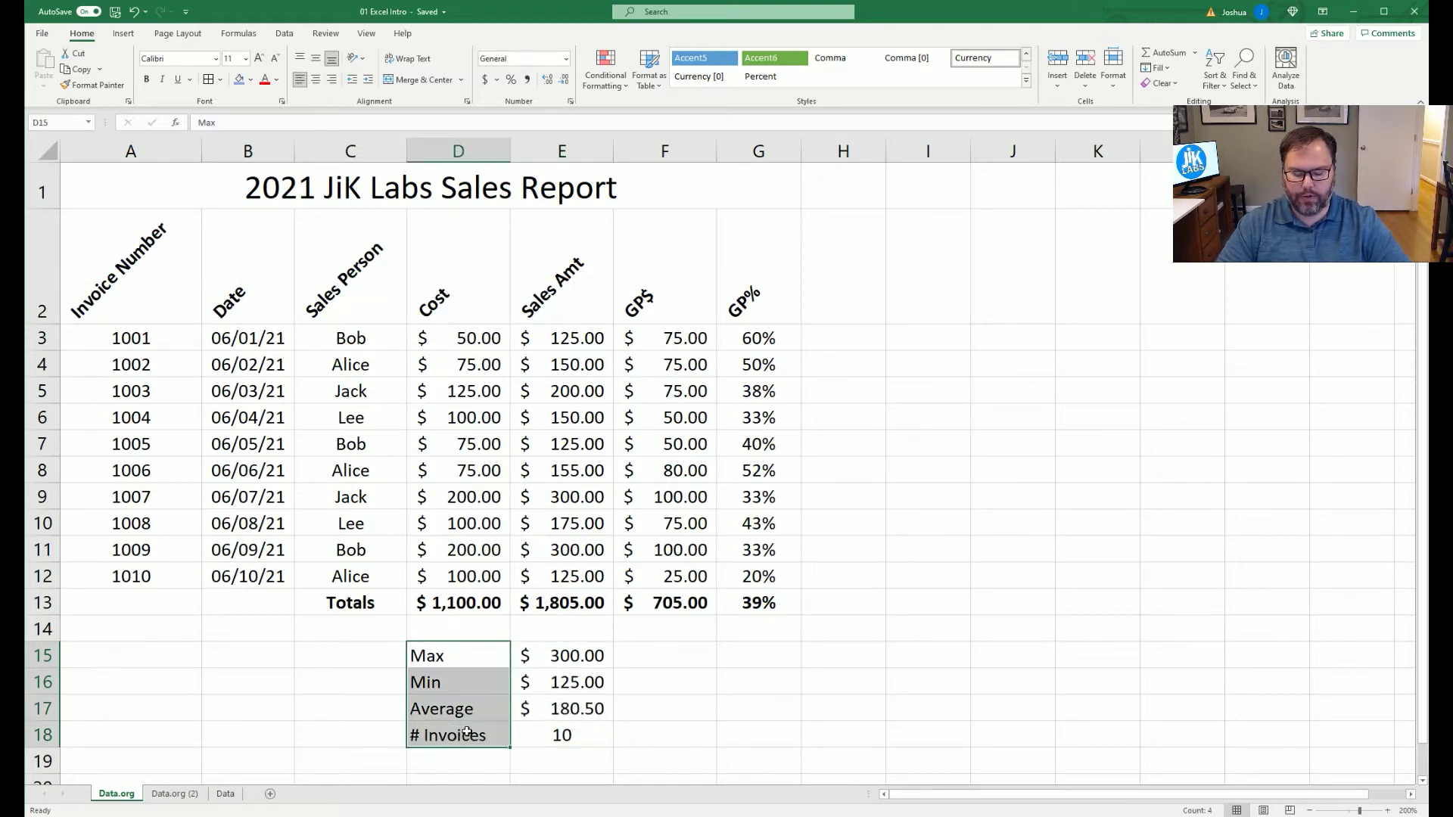
key("ctrl+b")
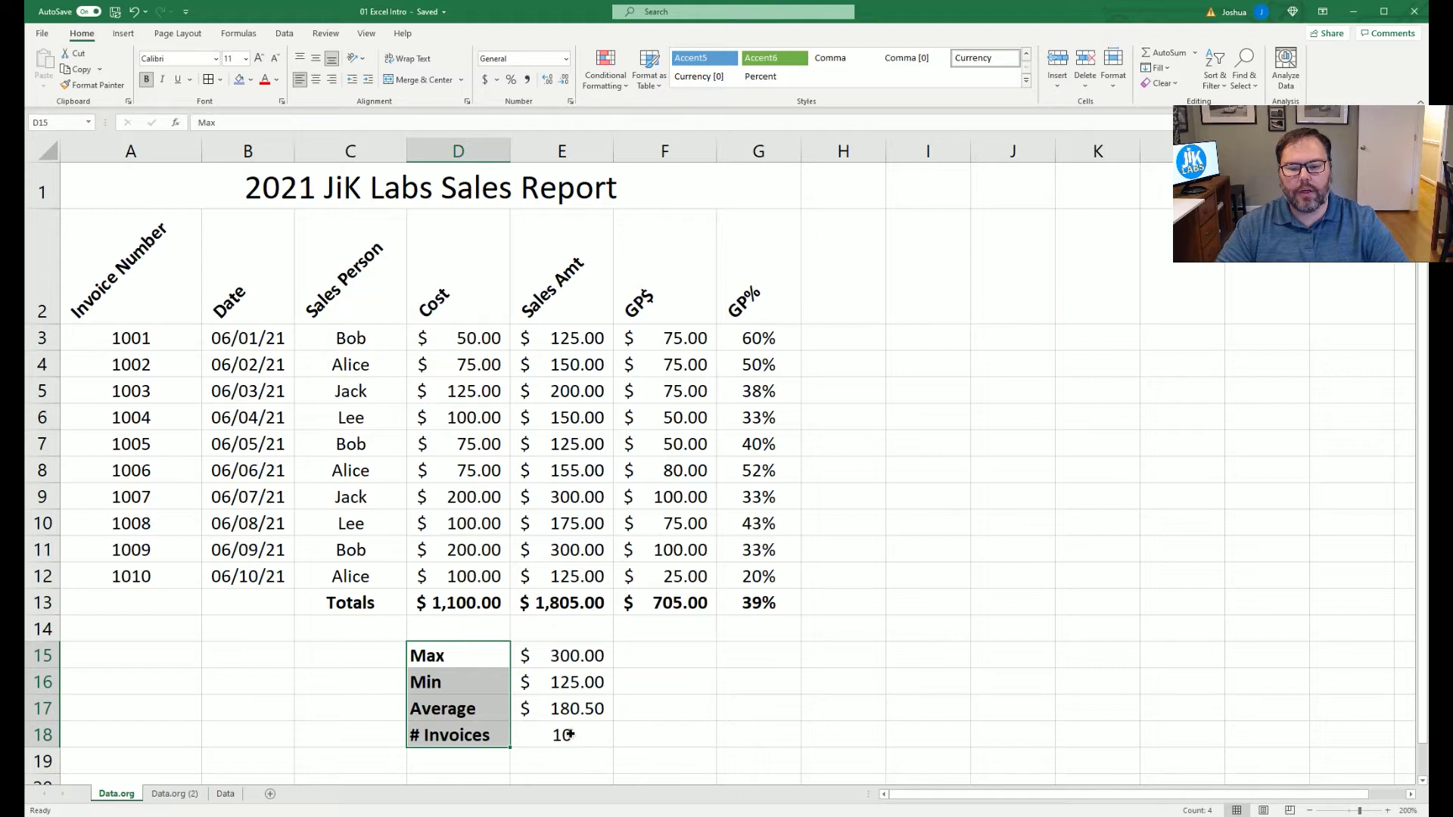
Step: In the cell border settings for summary block D15:E18, choose a thin solid line in standard red
left_click(129, 655)
left_click_drag(431, 652, 538, 739)
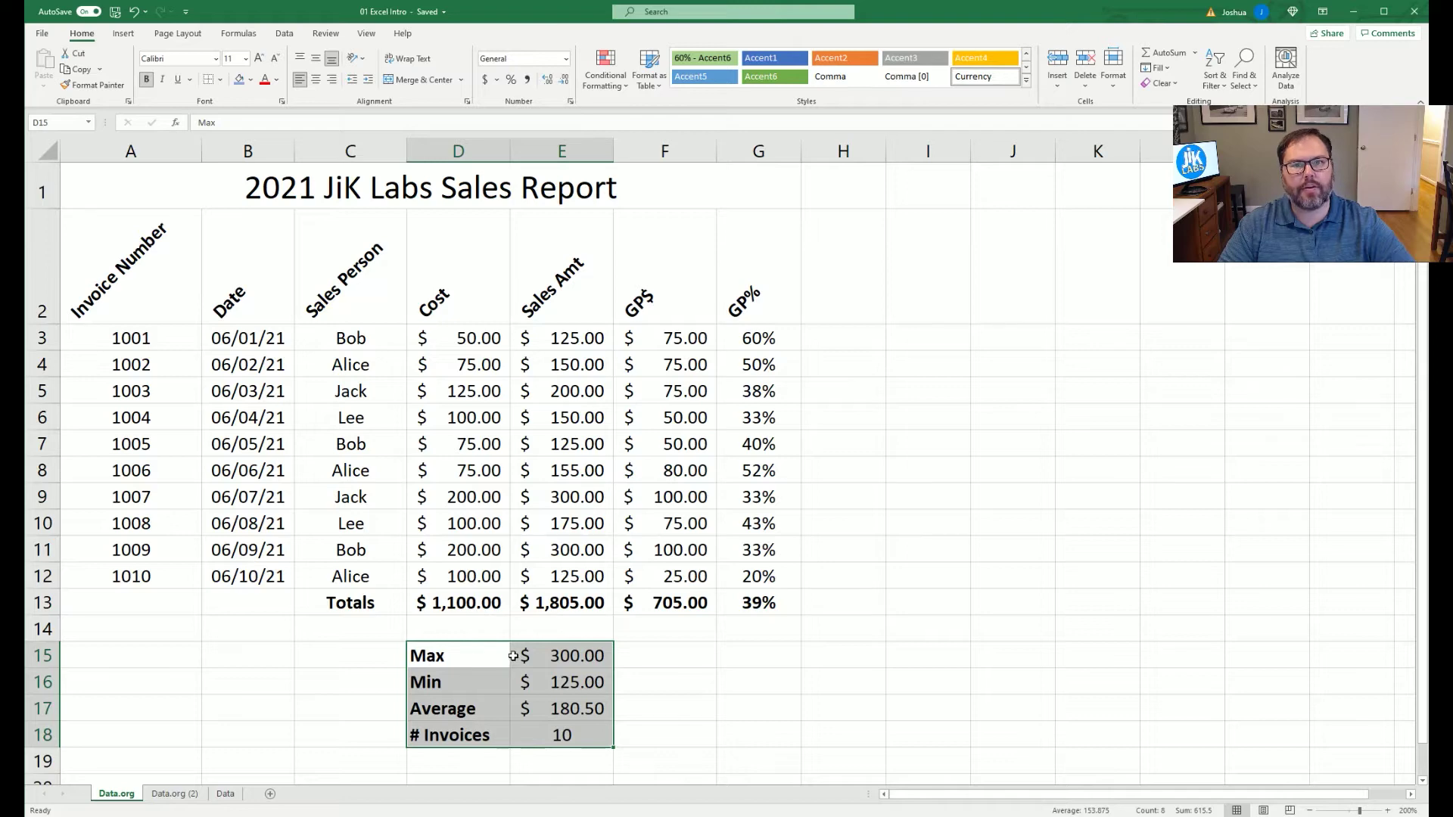
key("ctrl+1")
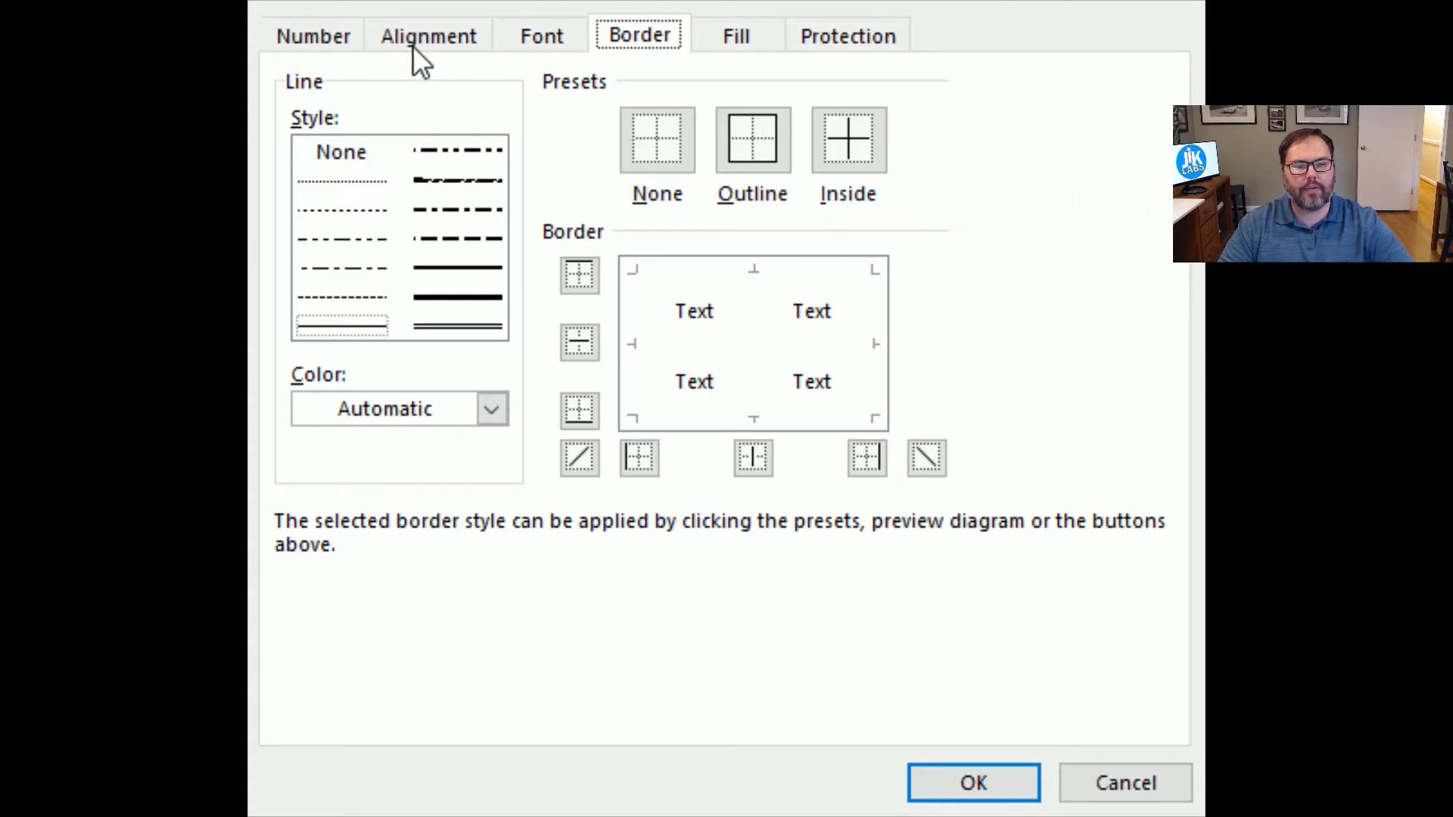
left_click(299, 37)
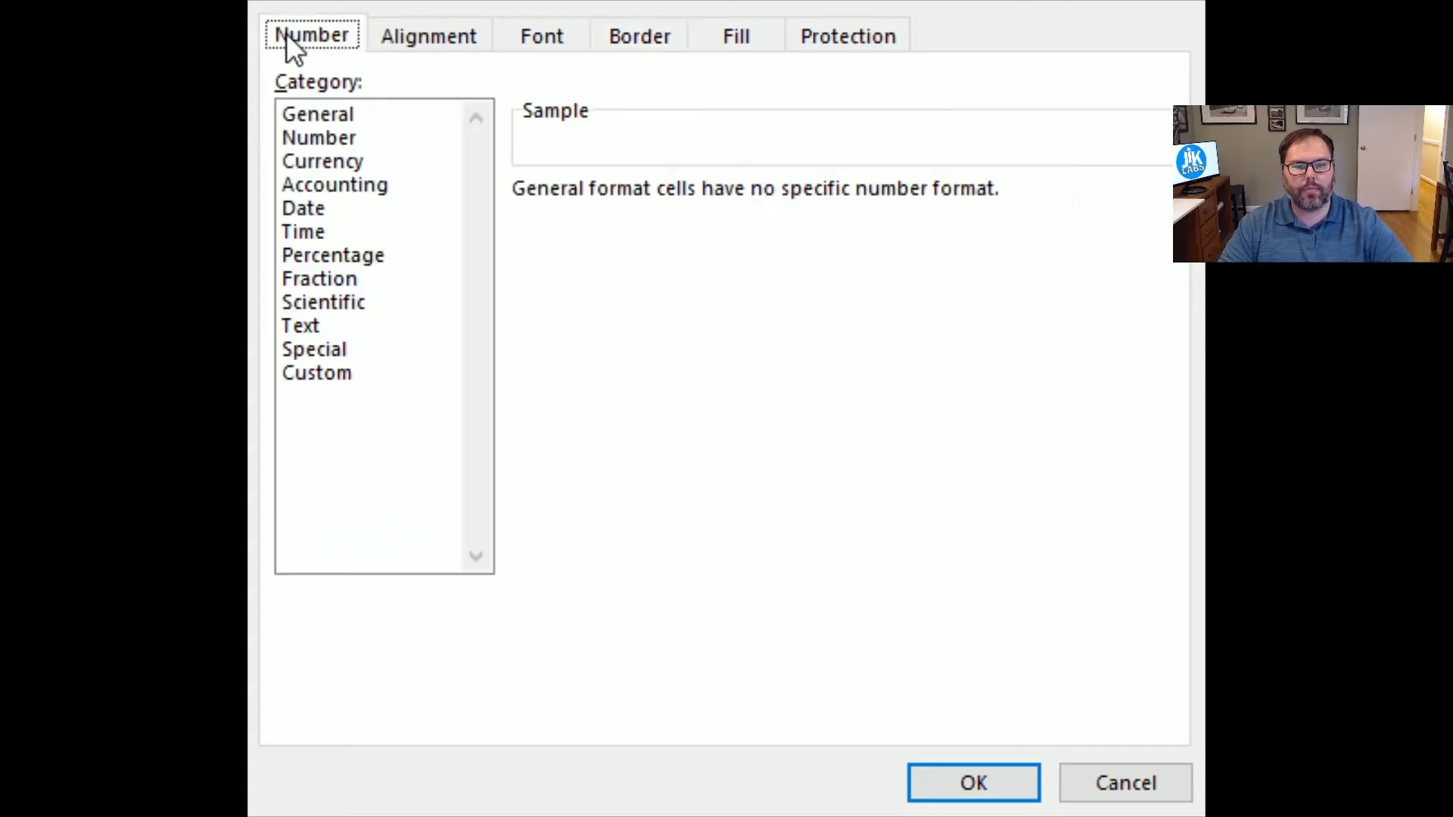
left_click(429, 34)
left_click(638, 37)
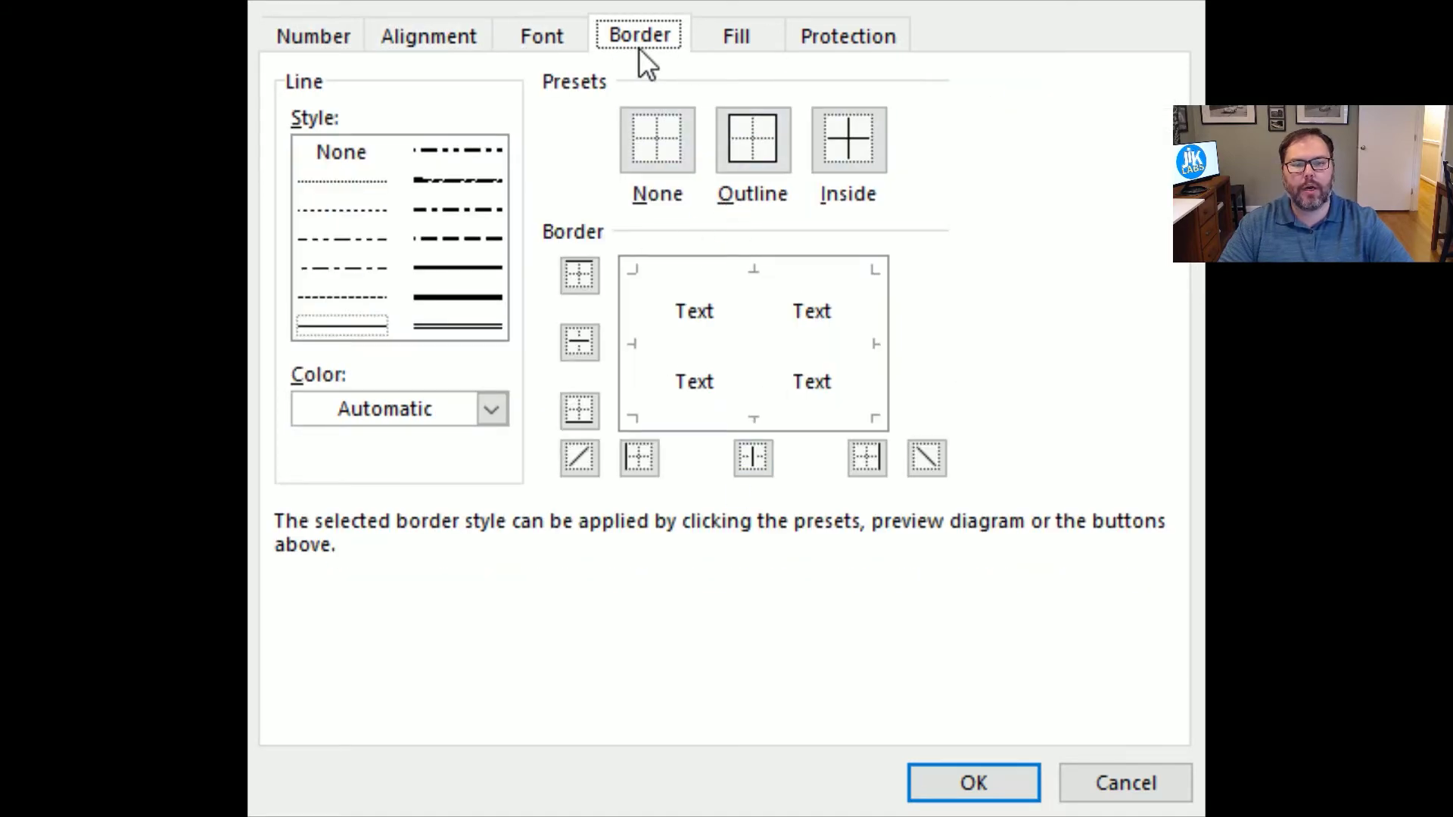
left_click(361, 330)
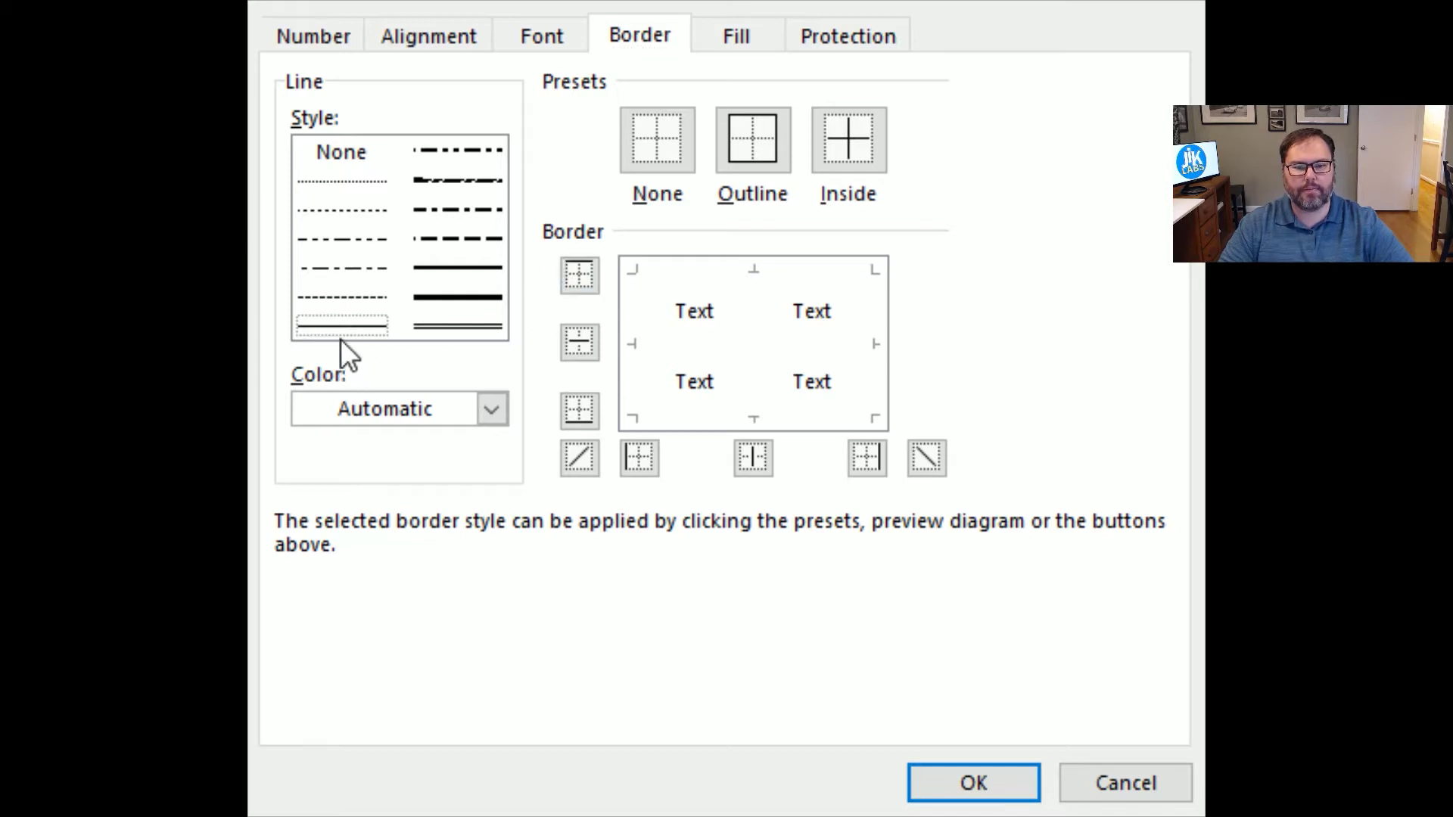
left_click(484, 297)
left_click(372, 326)
left_click(491, 409)
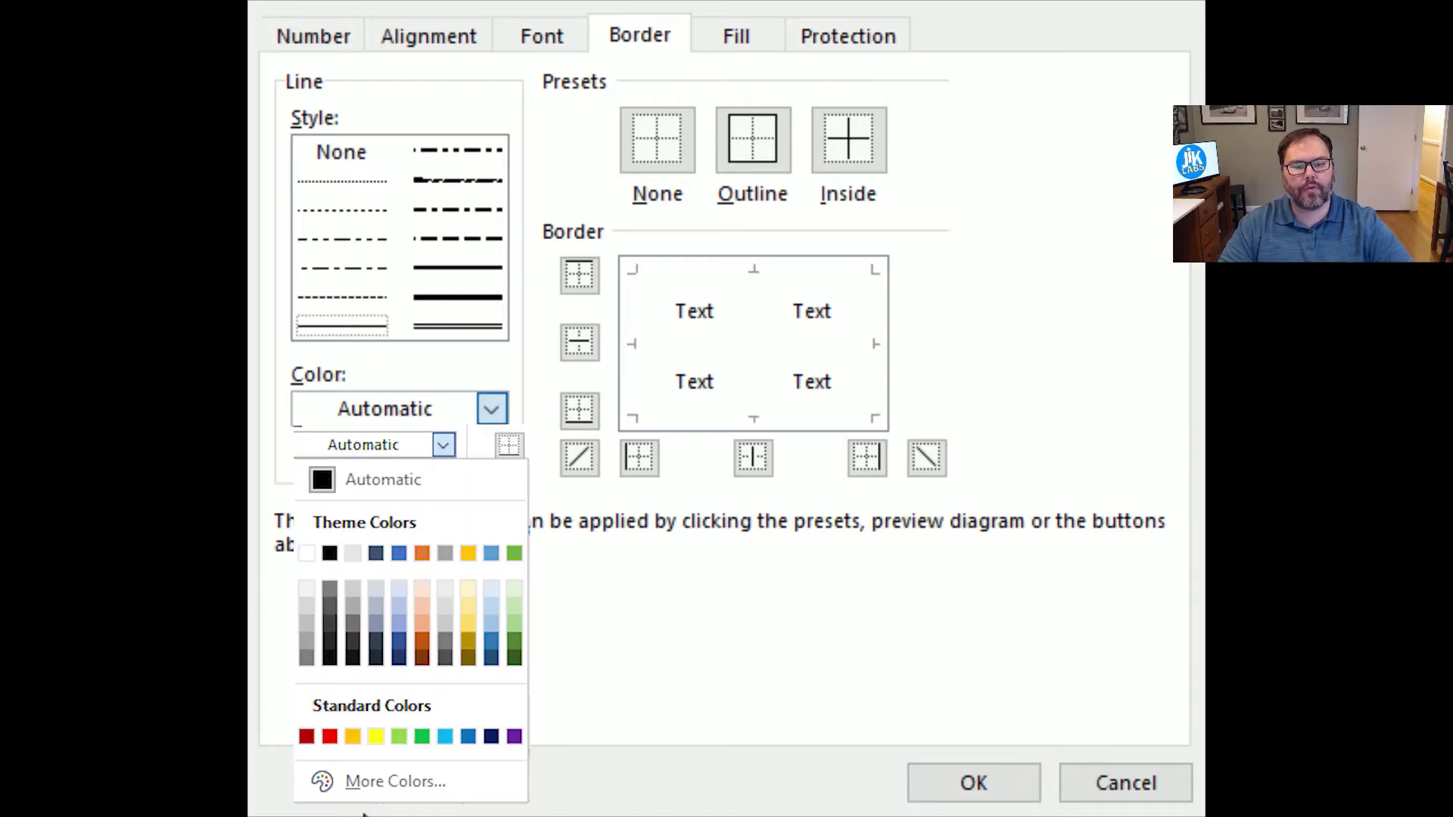
left_click(329, 736)
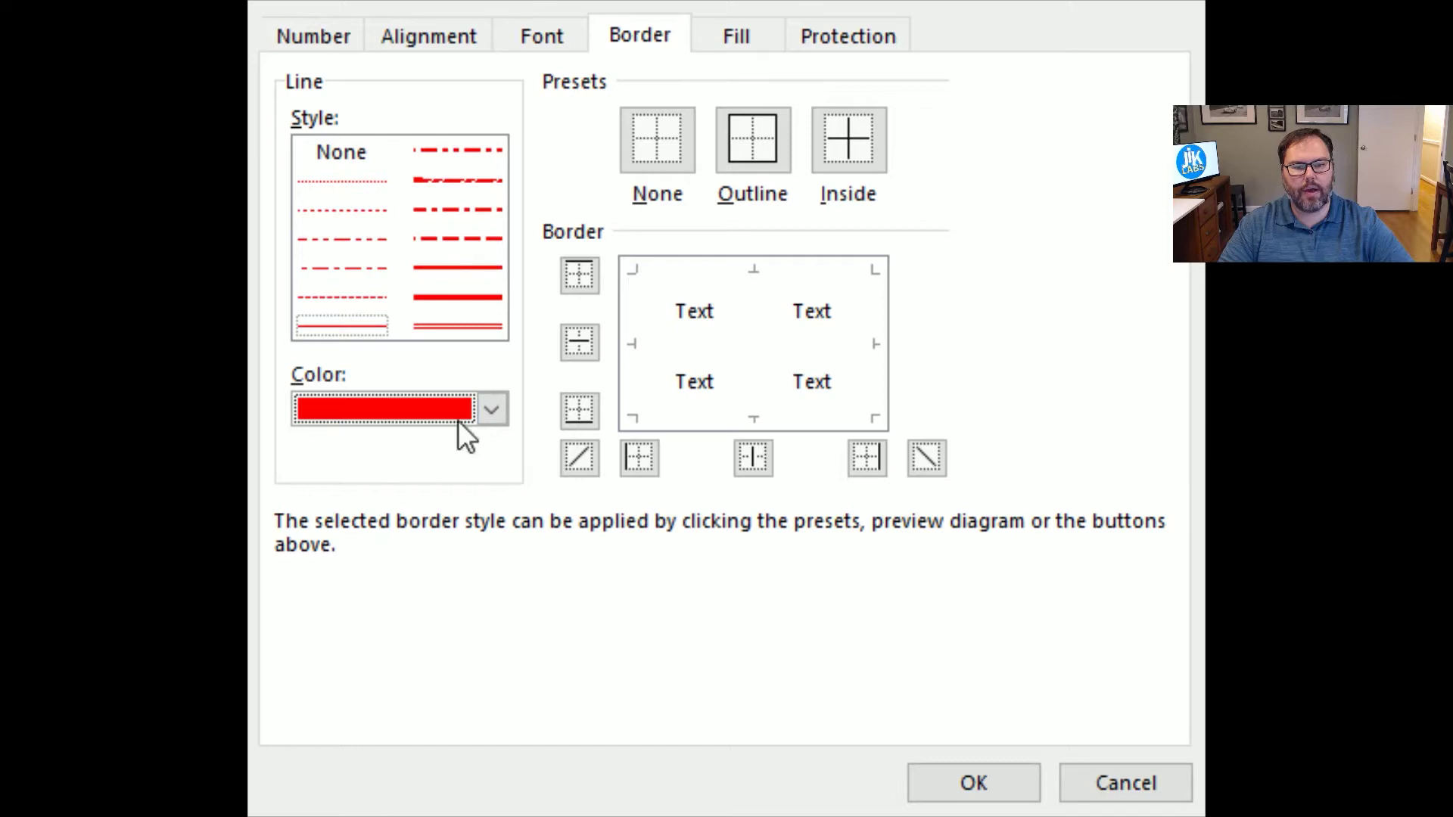
Step: Try the outline, inside and diagonal borders on D15:E18 and clear them all
left_click(737, 126)
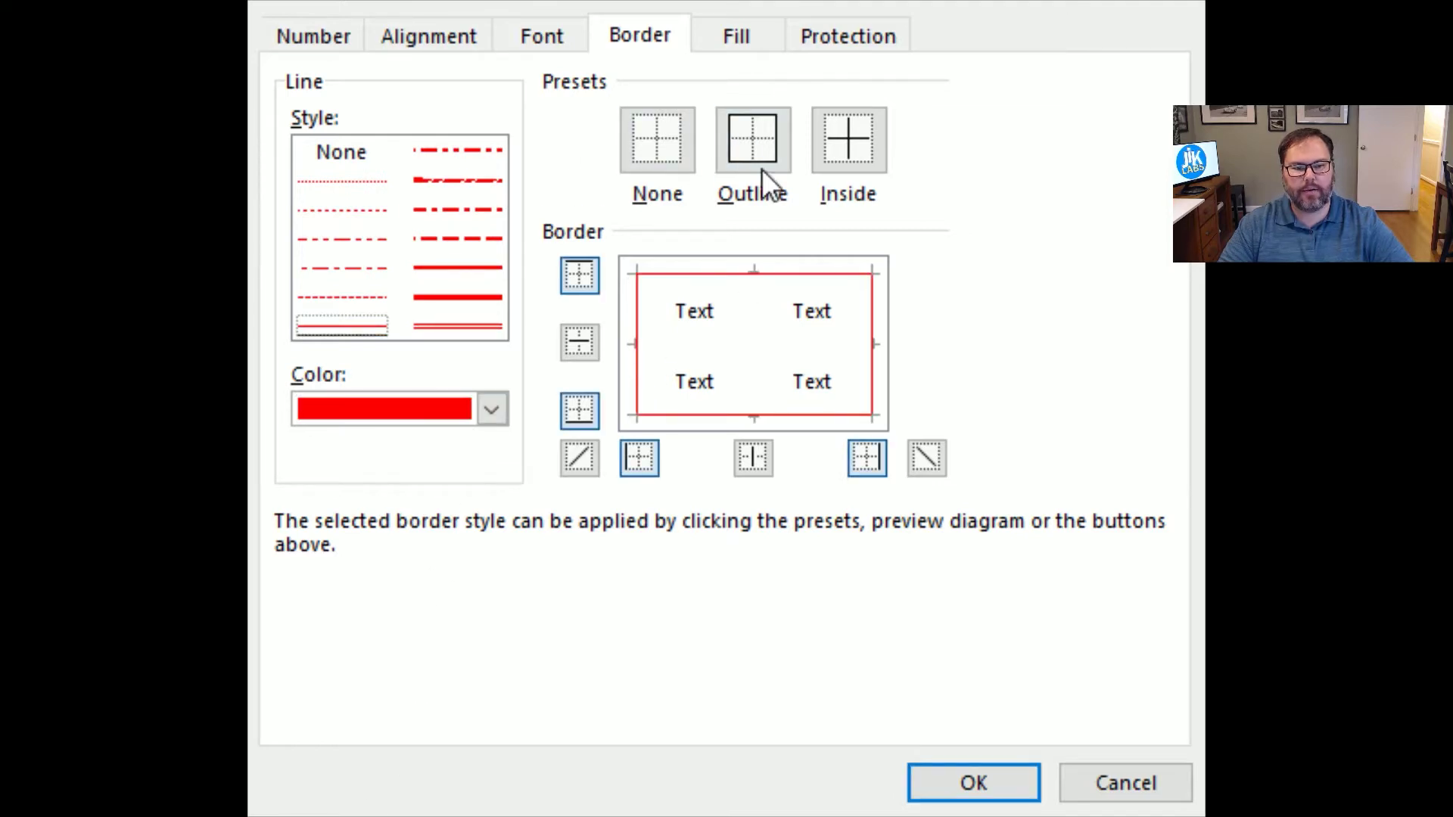
left_click(846, 143)
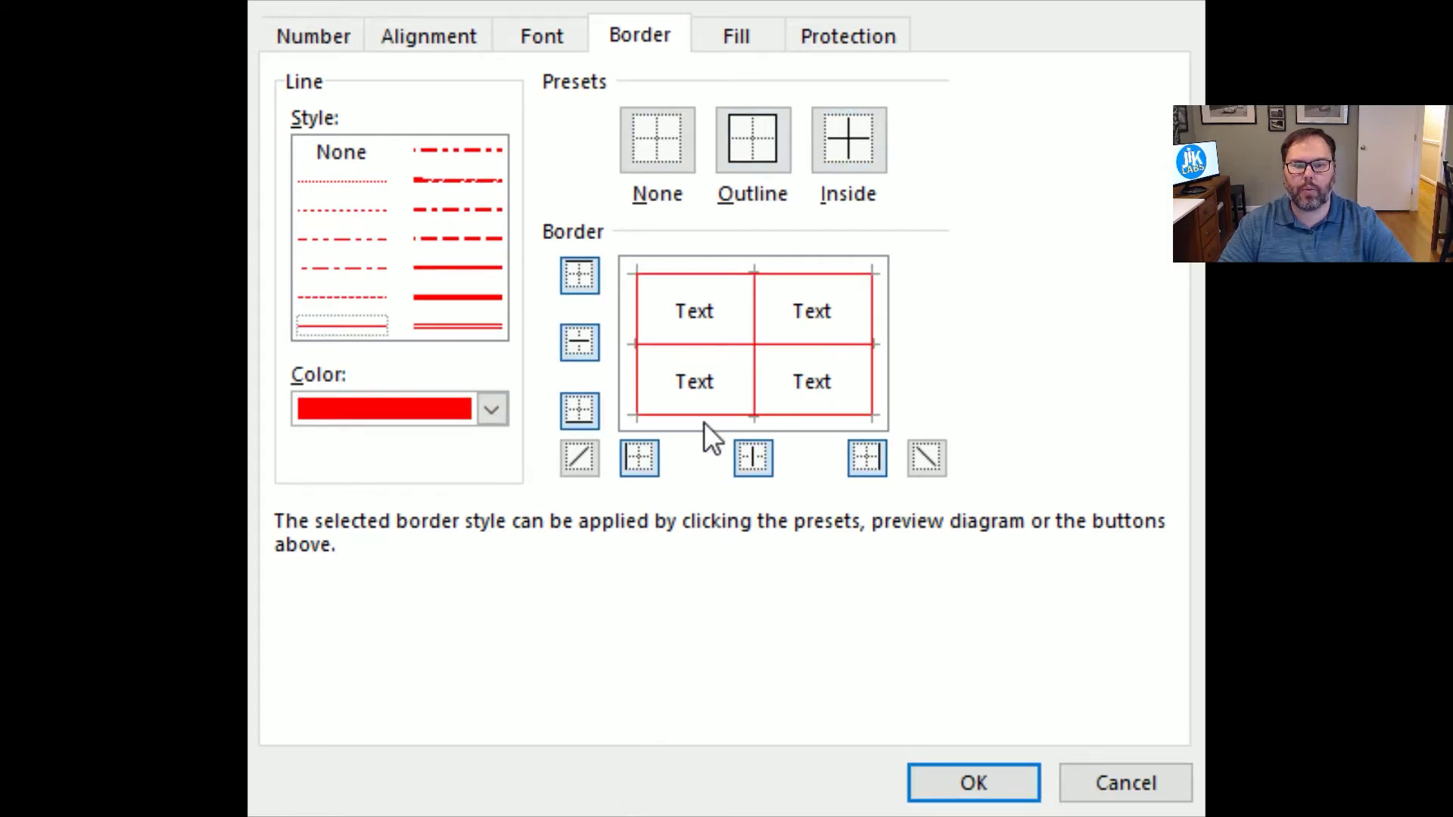
left_click(578, 456)
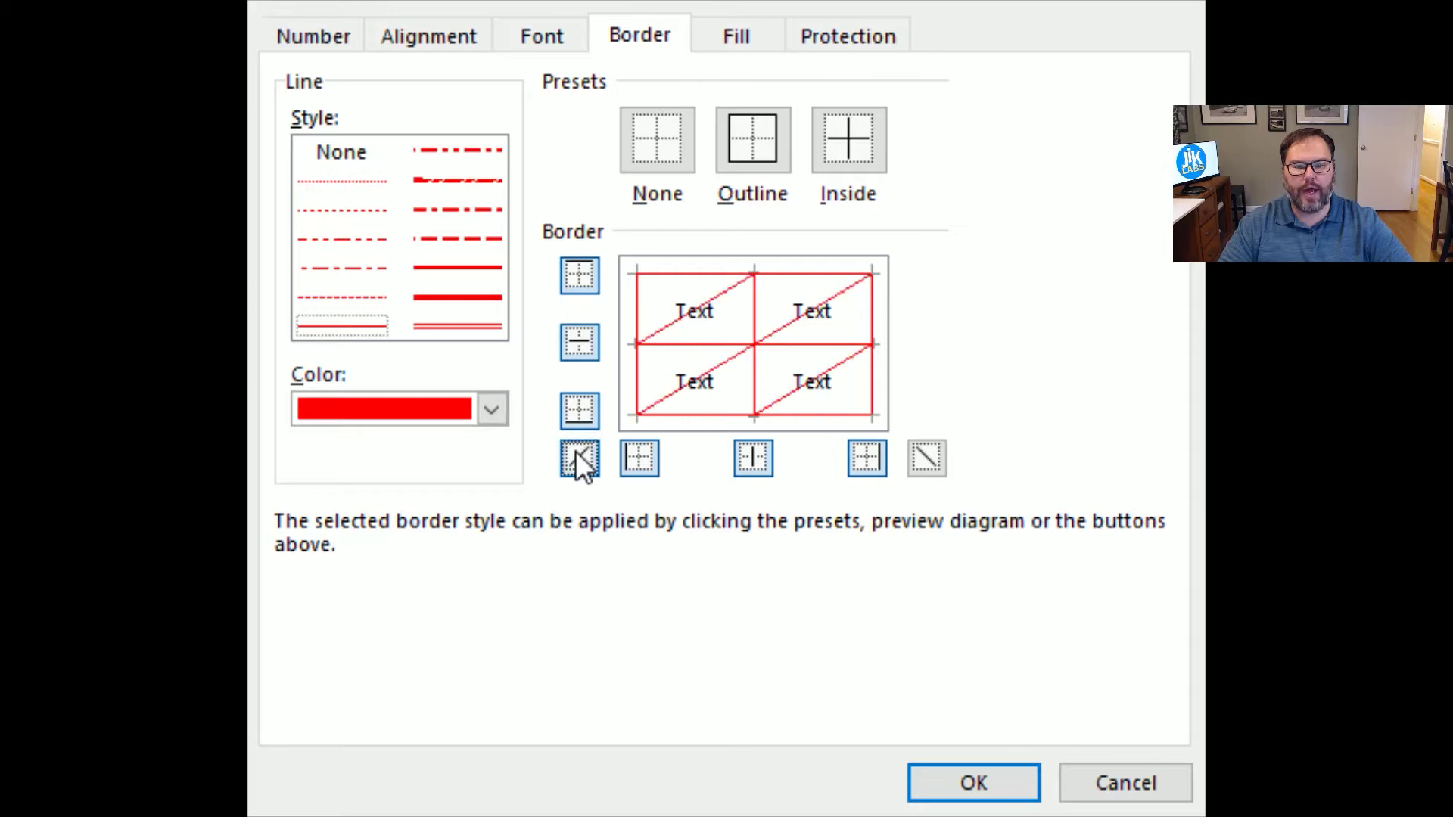
left_click(922, 458)
left_click(921, 456)
left_click(580, 457)
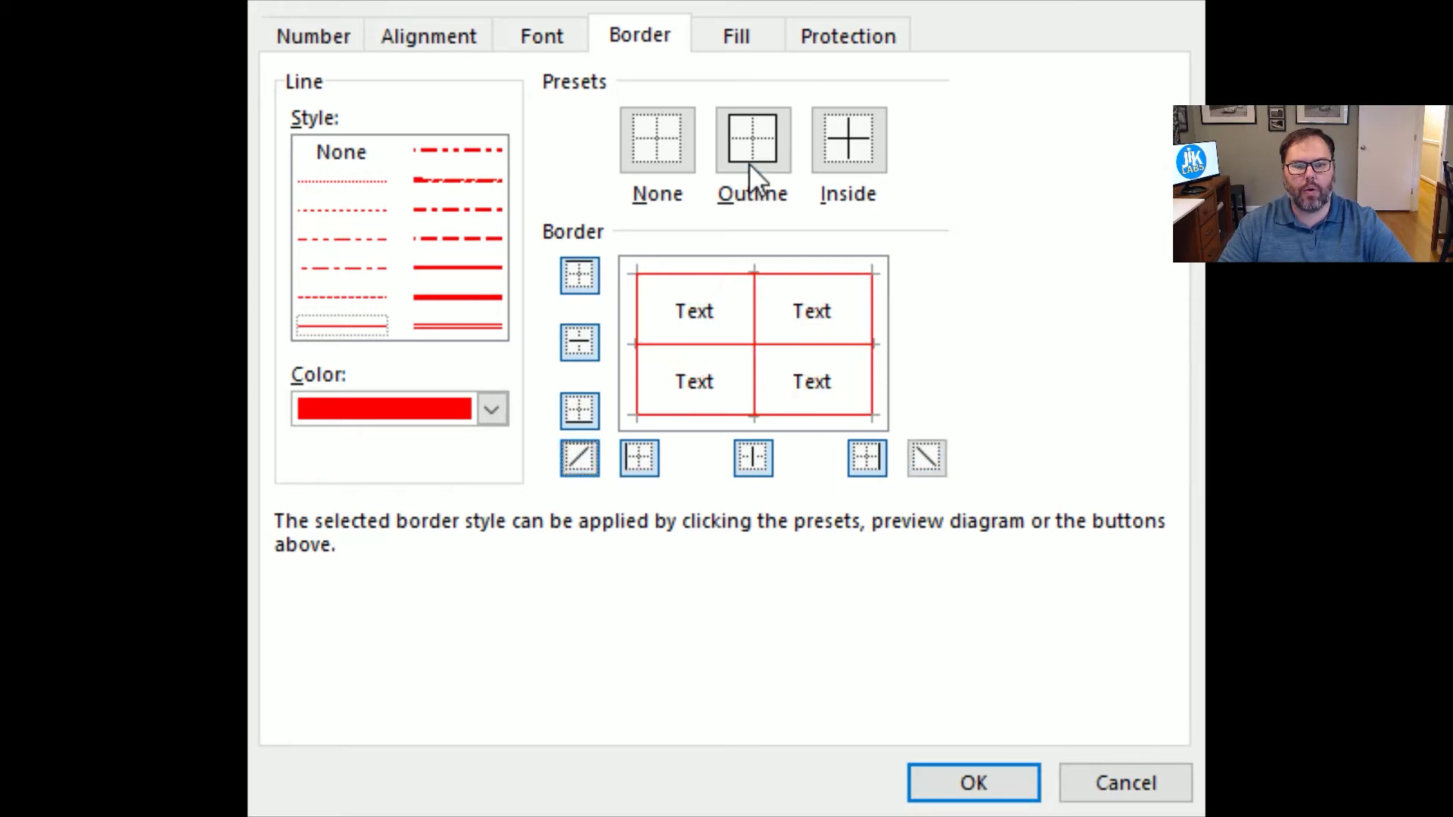
left_click(660, 155)
Step: Add the red outer edges and inner dividers to D15:E18 one border at a time and apply them
left_click(581, 286)
left_click(579, 341)
left_click(579, 411)
left_click(642, 460)
left_click(753, 460)
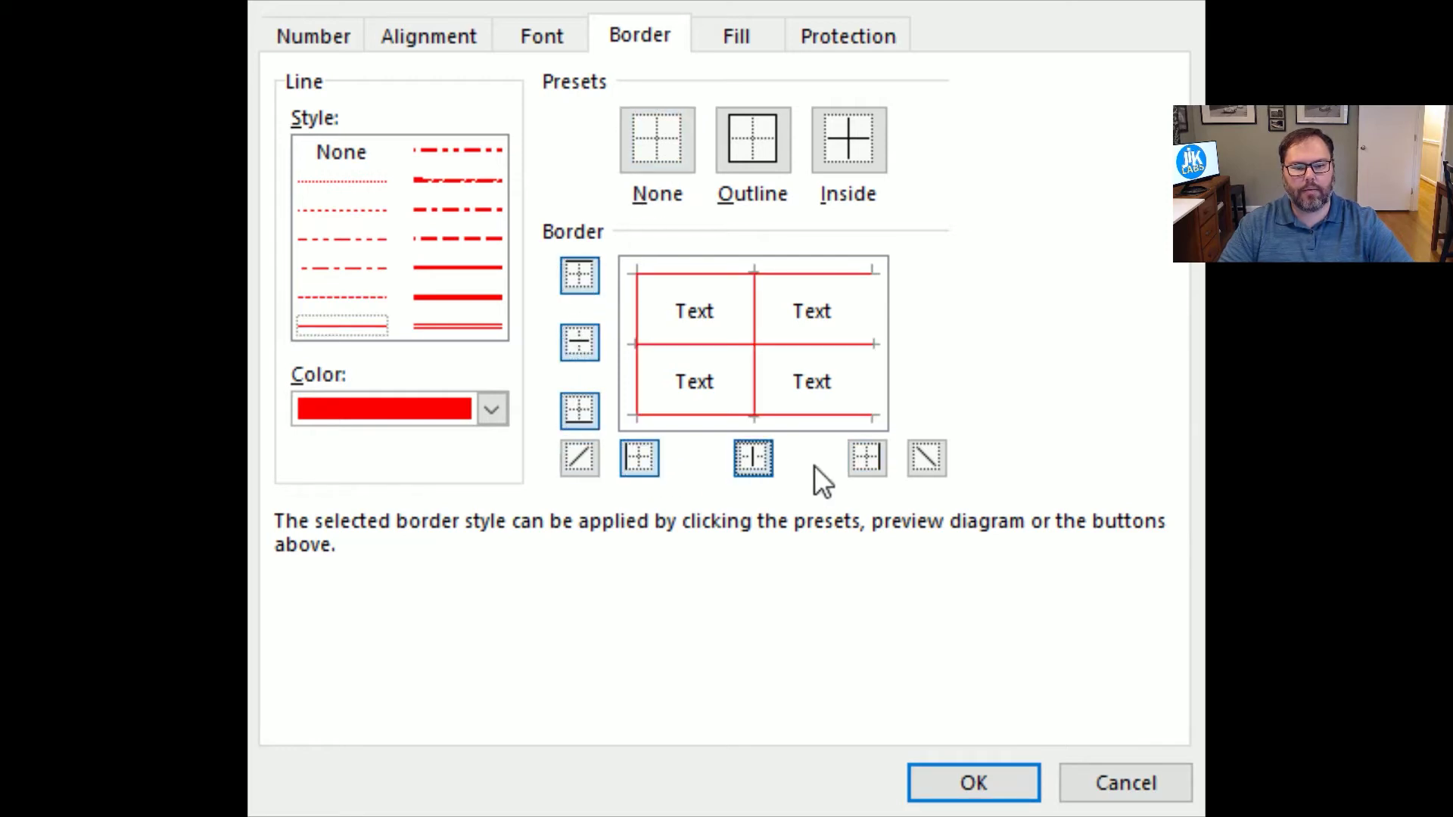
left_click(868, 463)
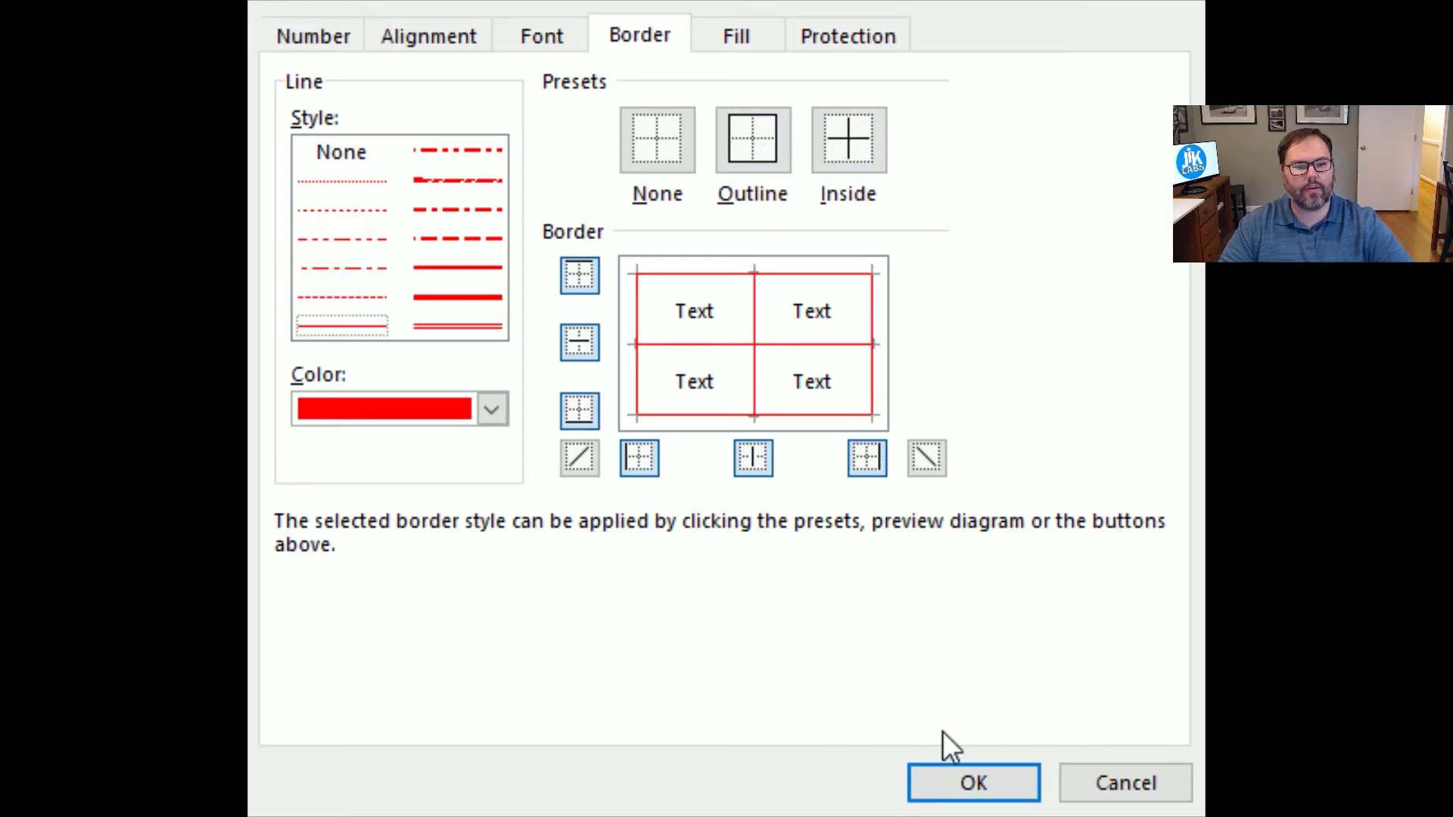
left_click_drag(988, 789, 649, 660)
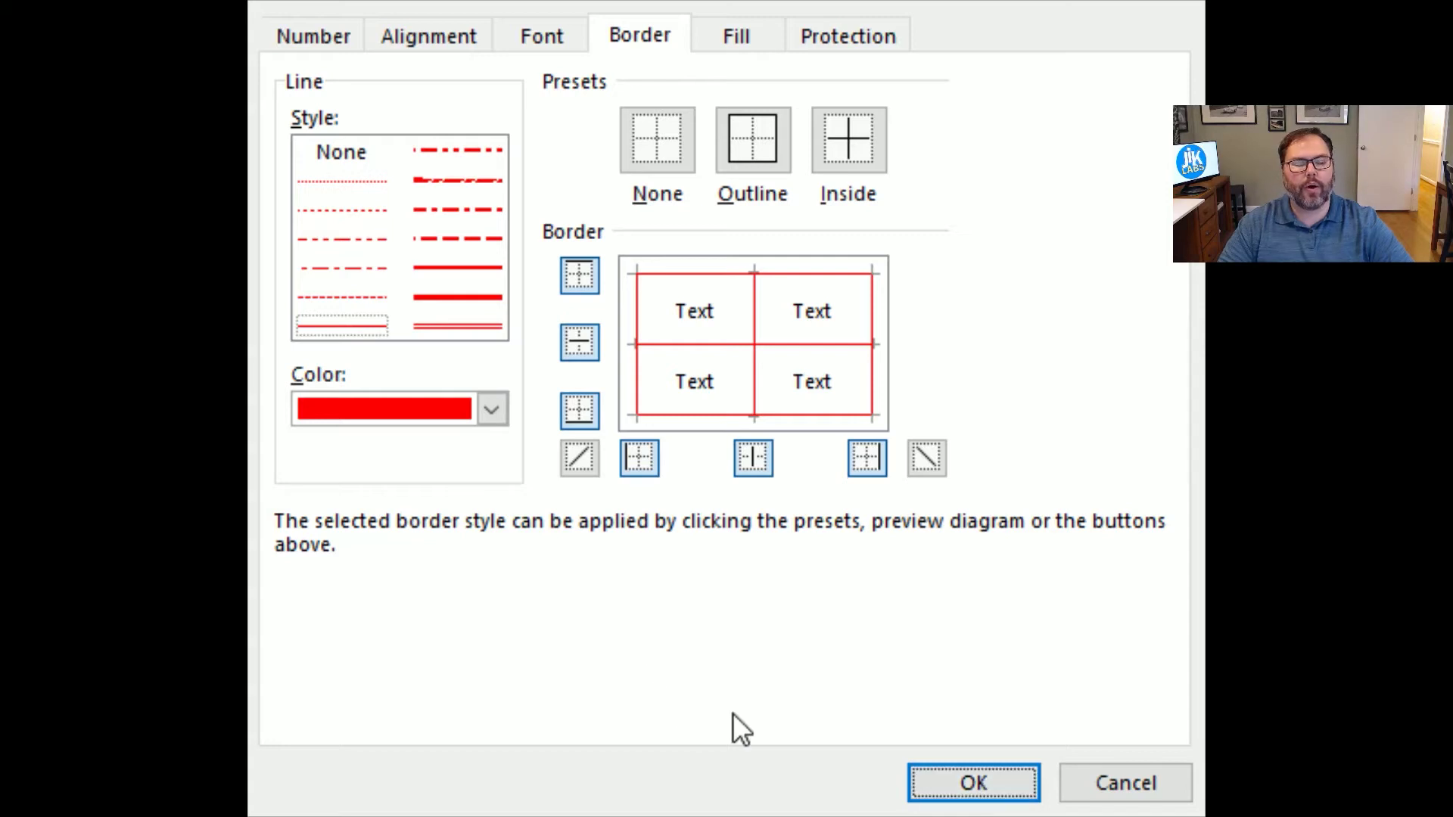
left_click(972, 776)
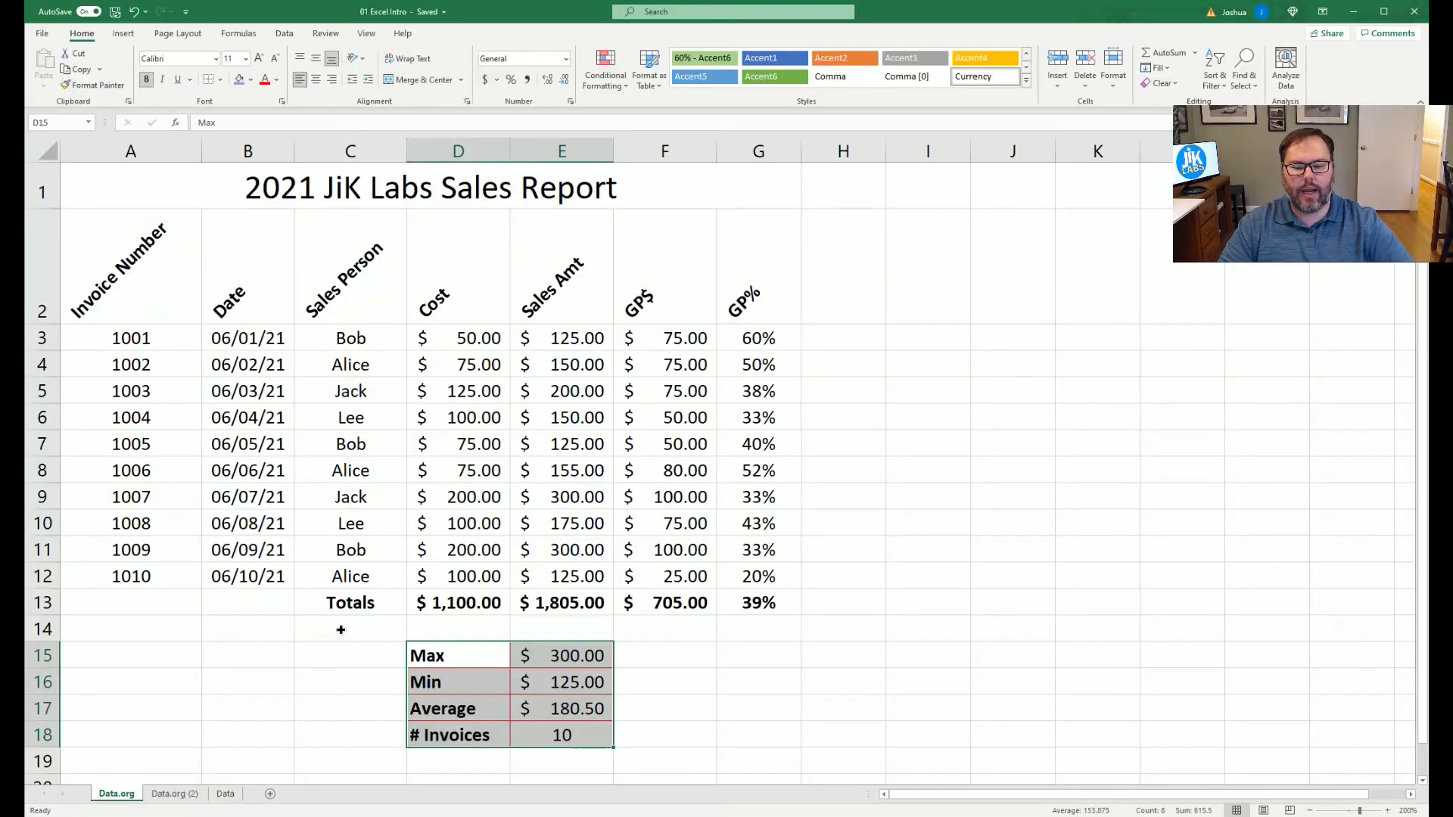
left_click(341, 630)
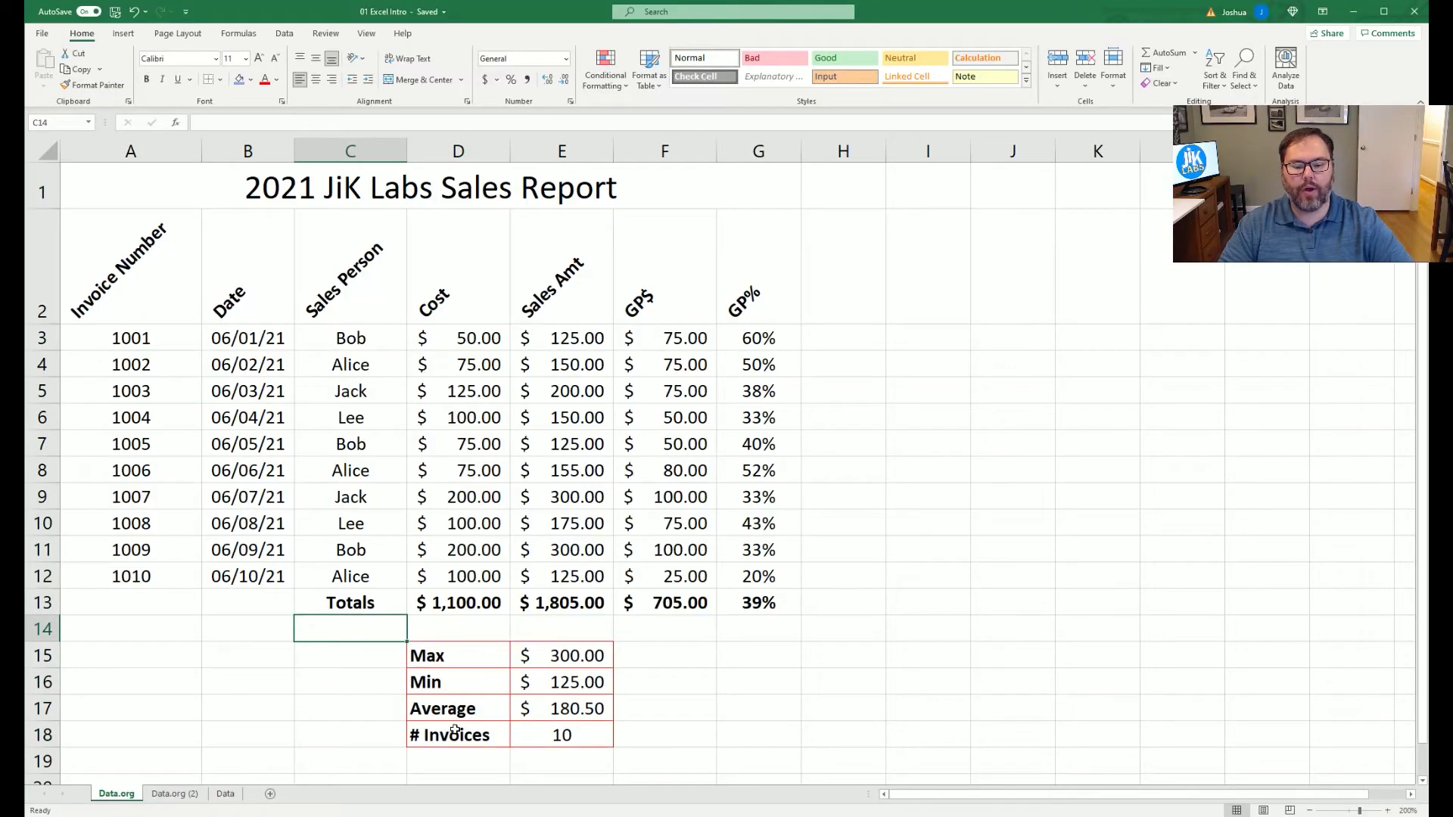
Step: Apply thin outline and inside borders in the automatic color to the invoice table A2:G13
left_click(773, 605)
left_click_drag(771, 599, 118, 324)
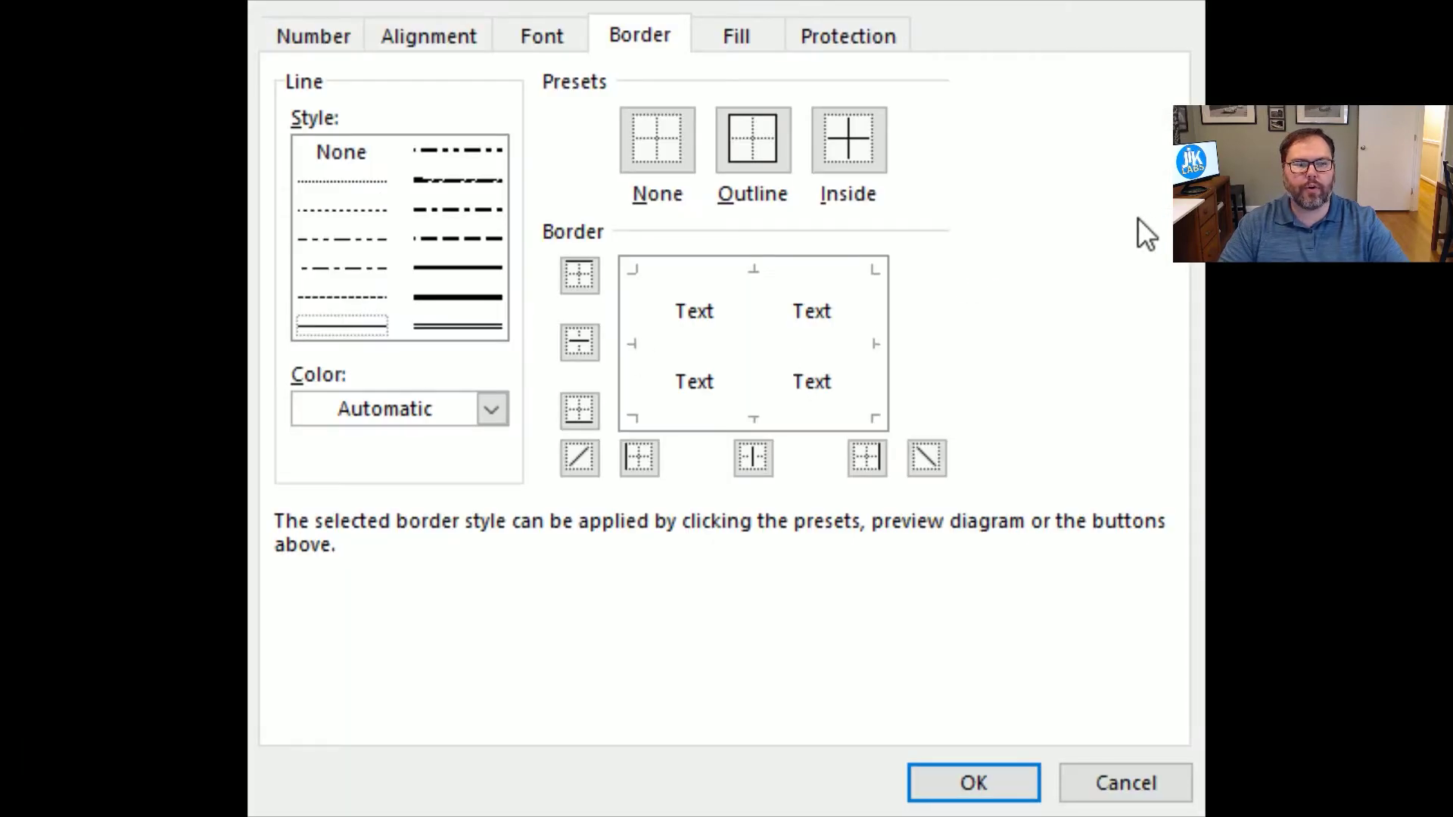
left_click(755, 142)
left_click(831, 141)
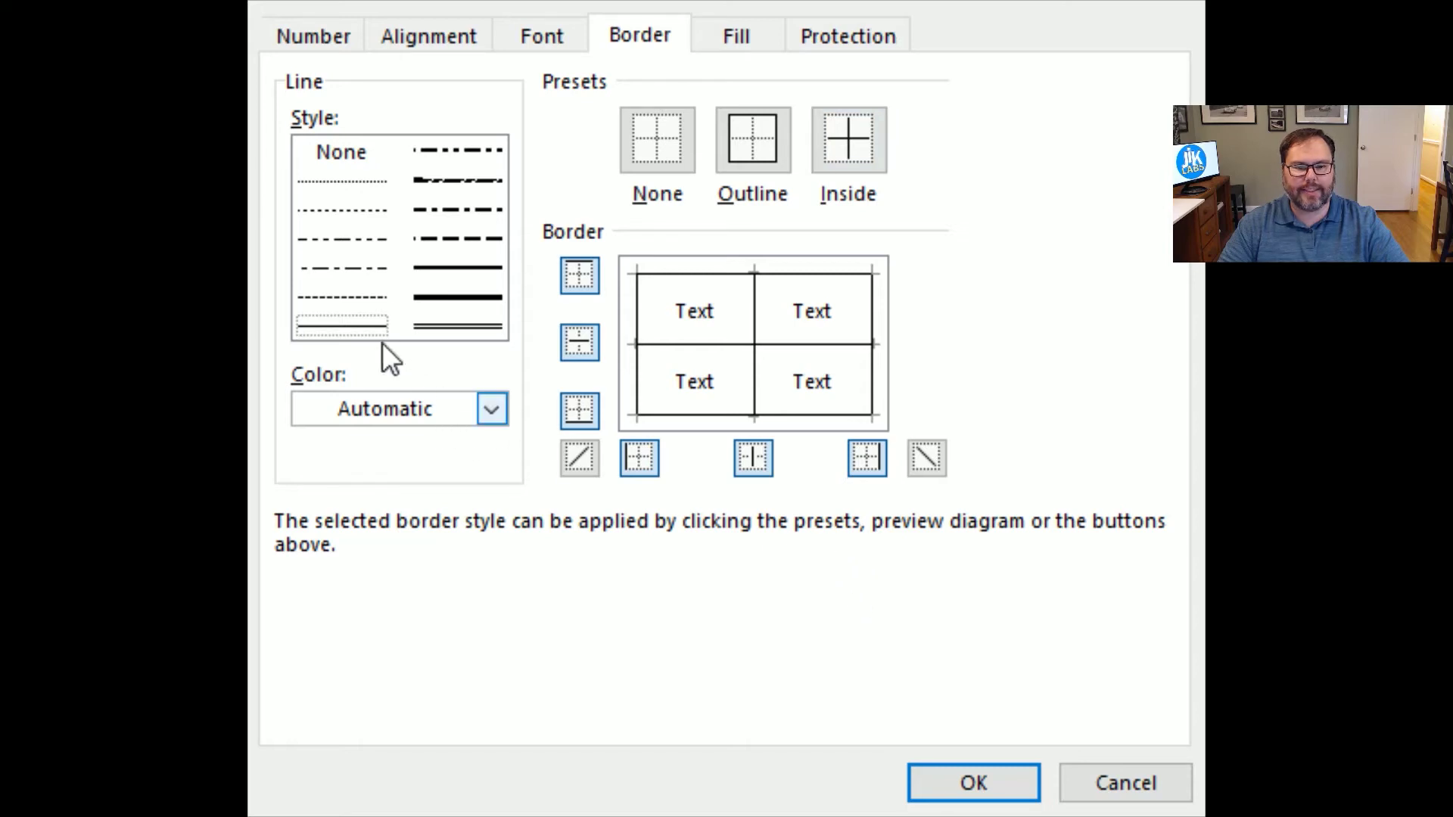
left_click(951, 794)
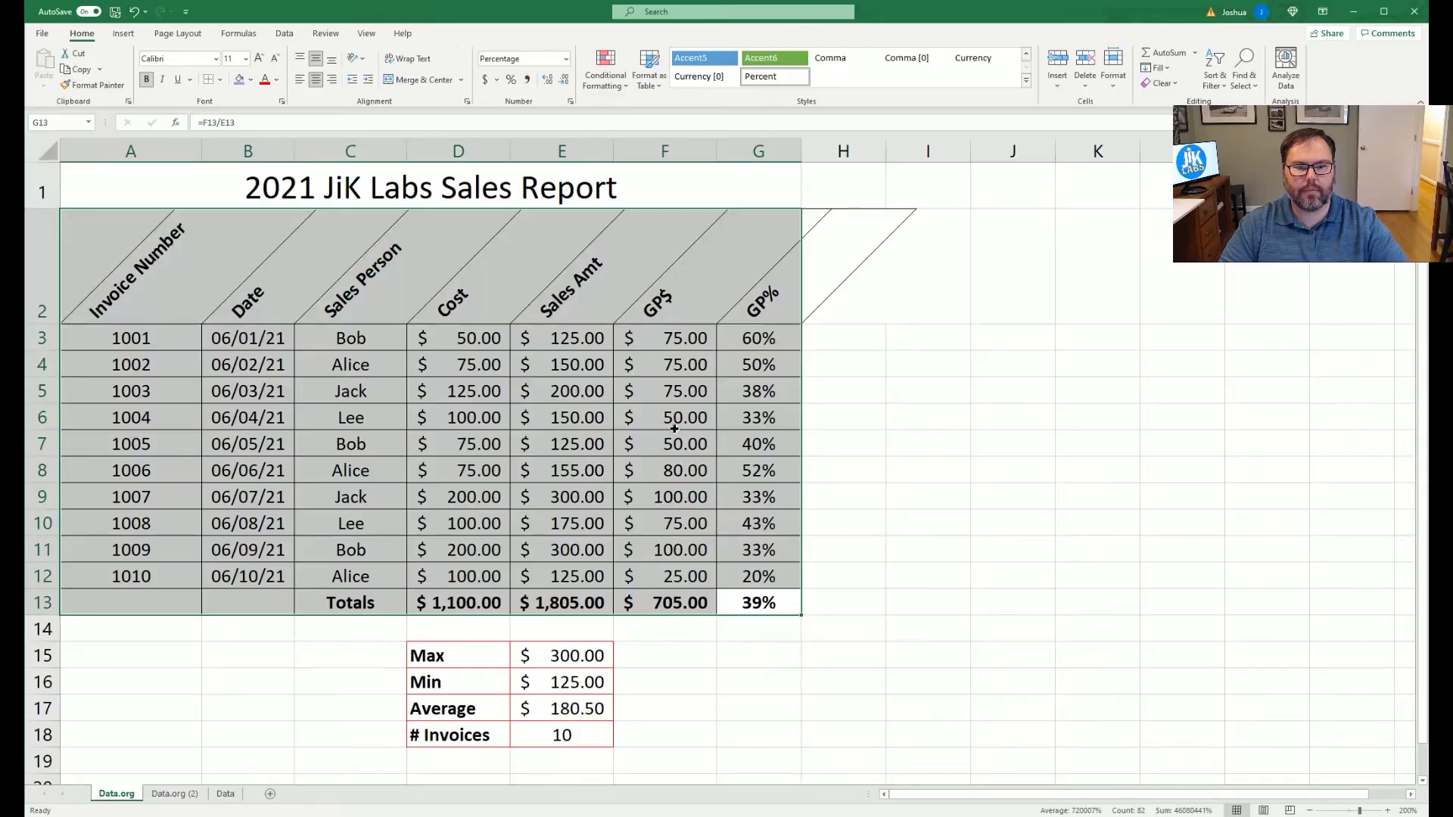
left_click(665, 417)
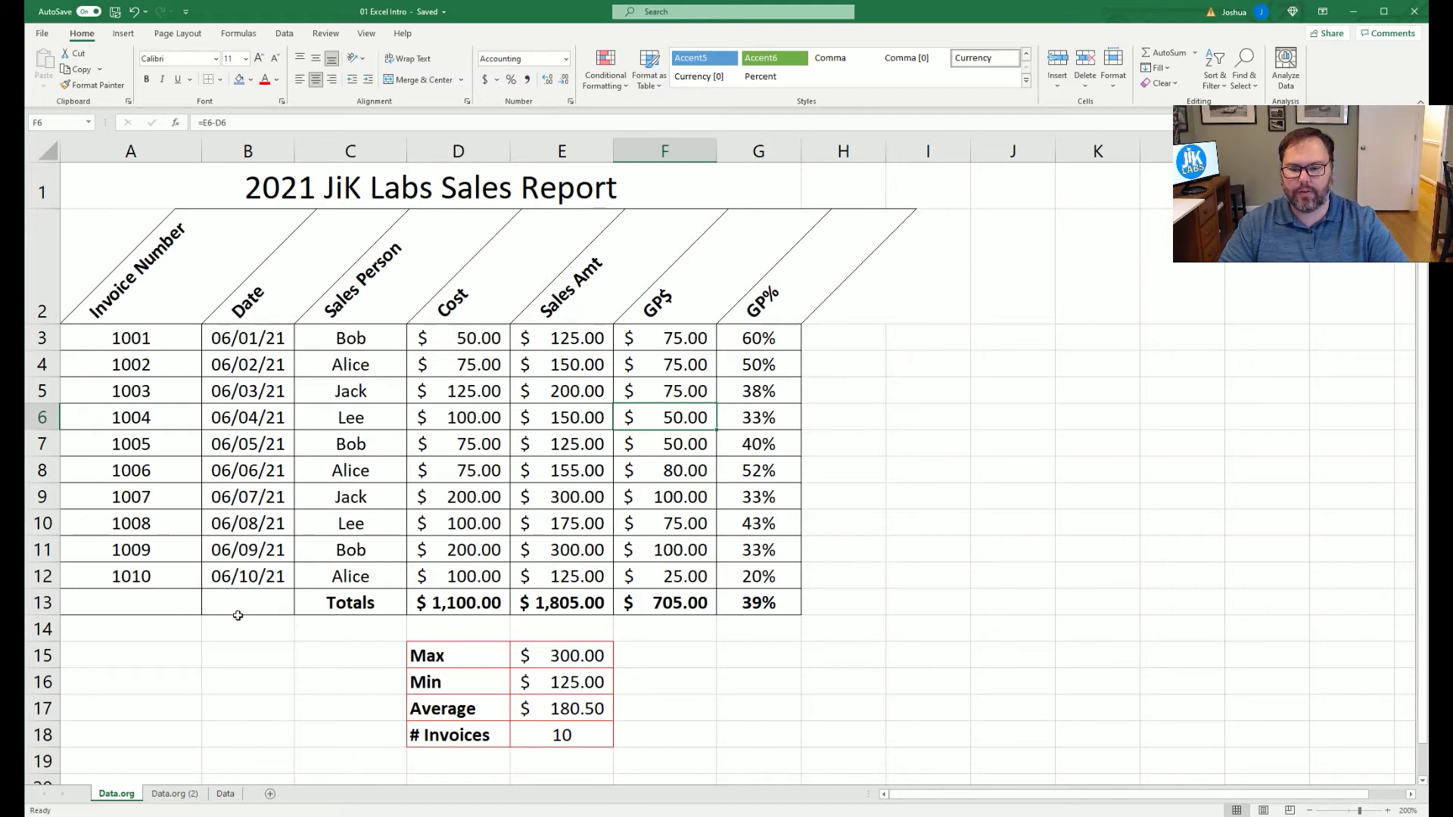
Step: Remove the bottom, left and middle borders from the empty cells A13:B13, keeping their top and right borders
left_click_drag(227, 607, 173, 604)
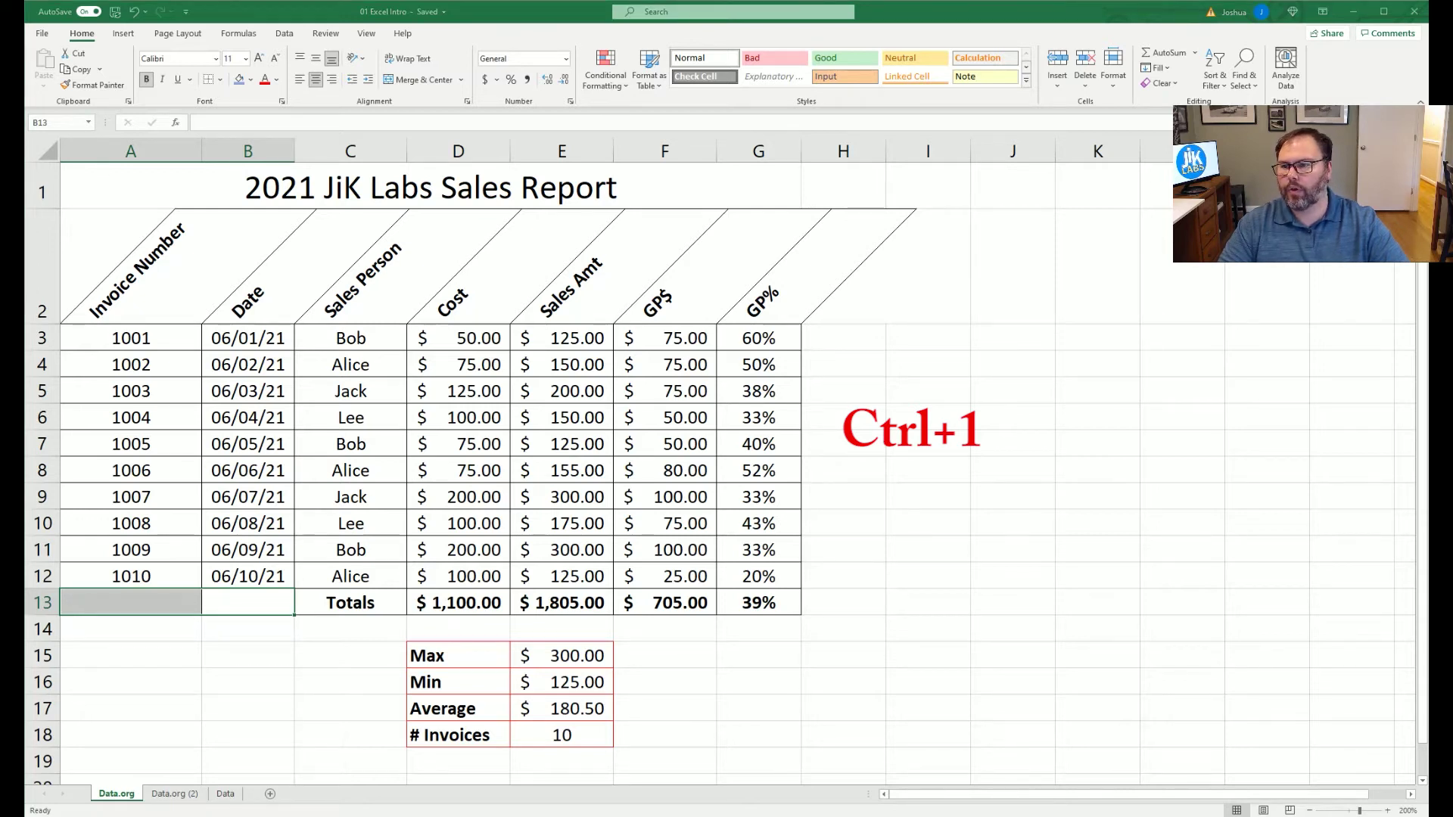
key("ctrl+1")
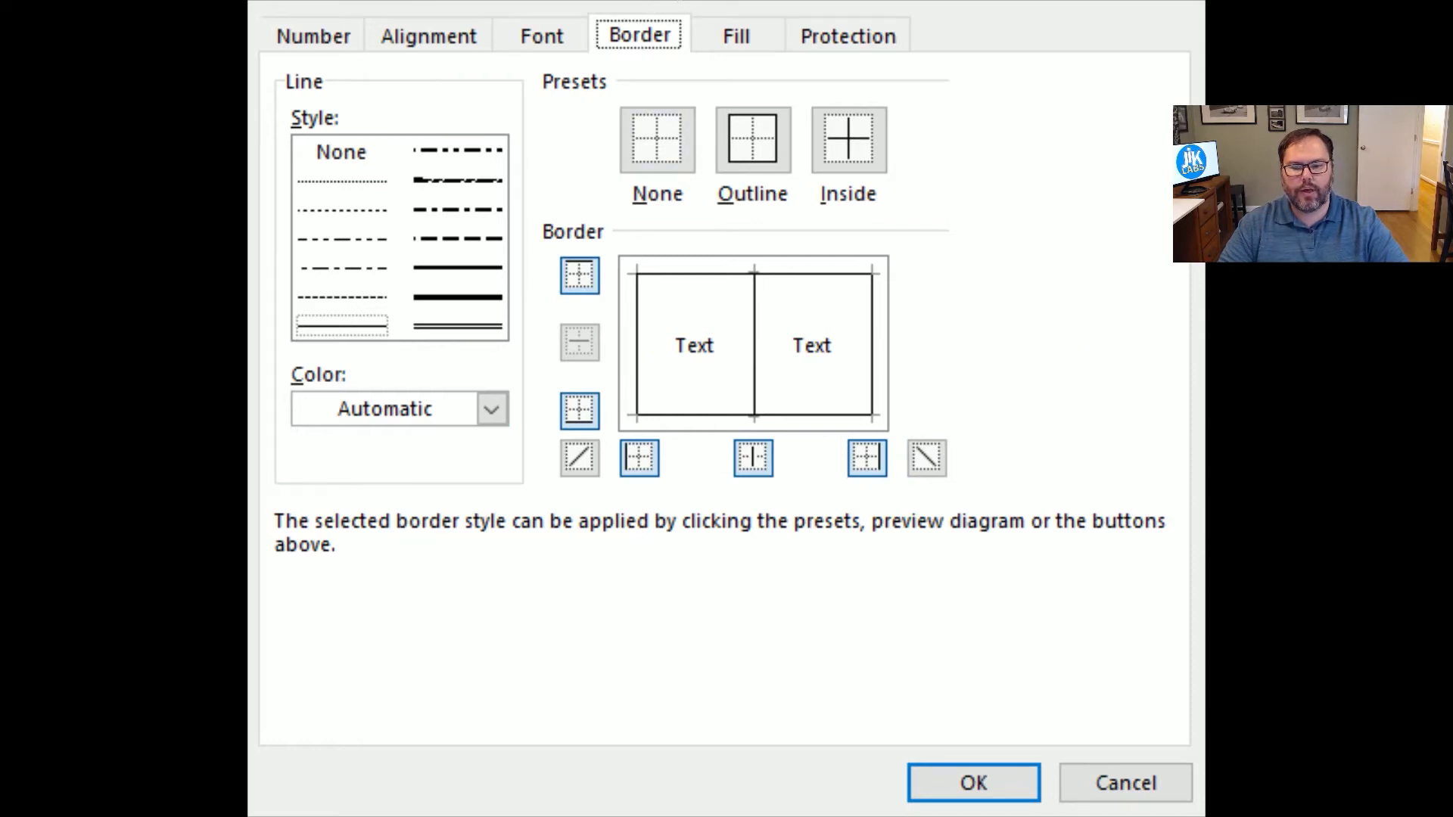
left_click(707, 414)
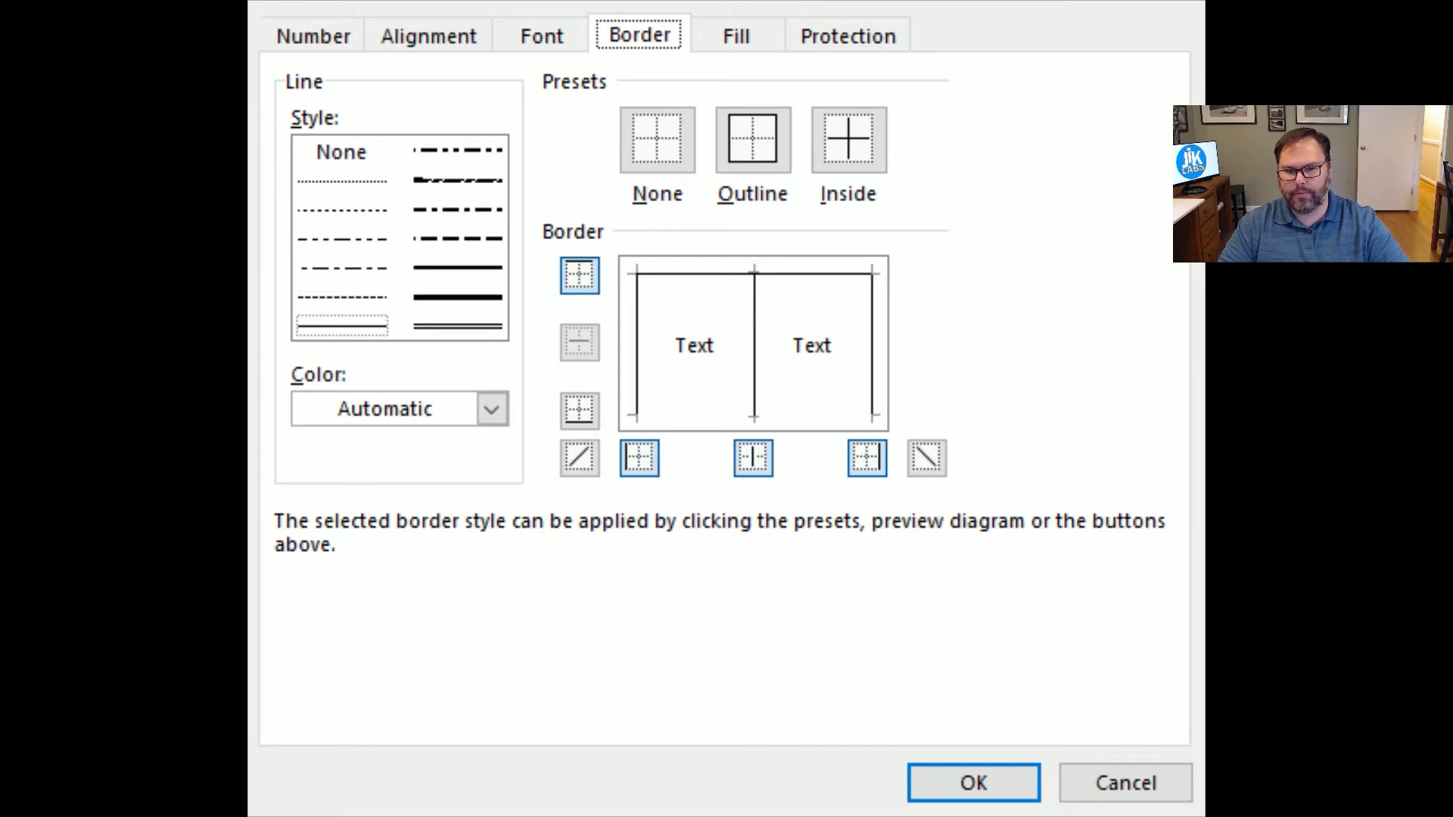
left_click(640, 360)
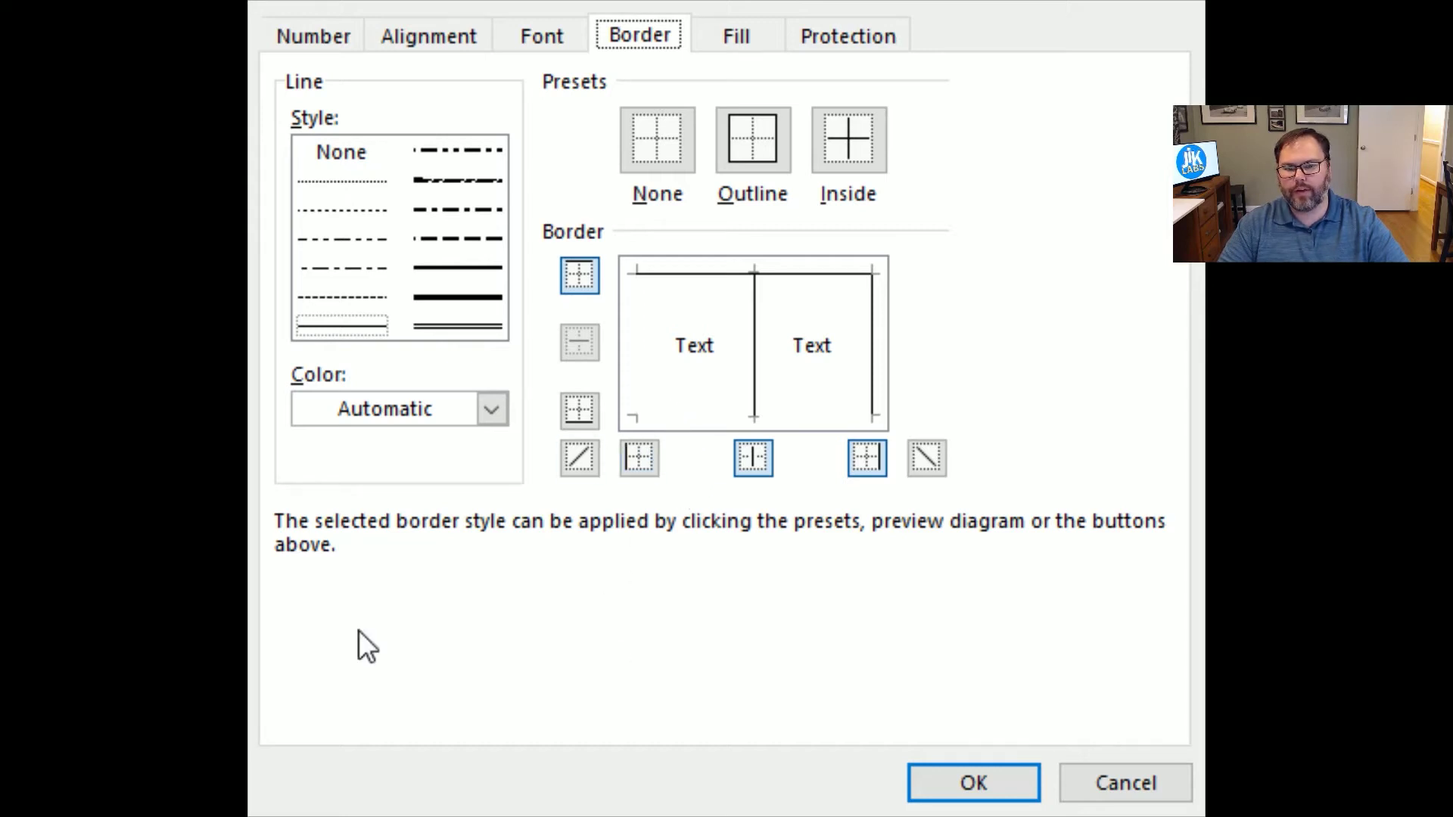
left_click(756, 366)
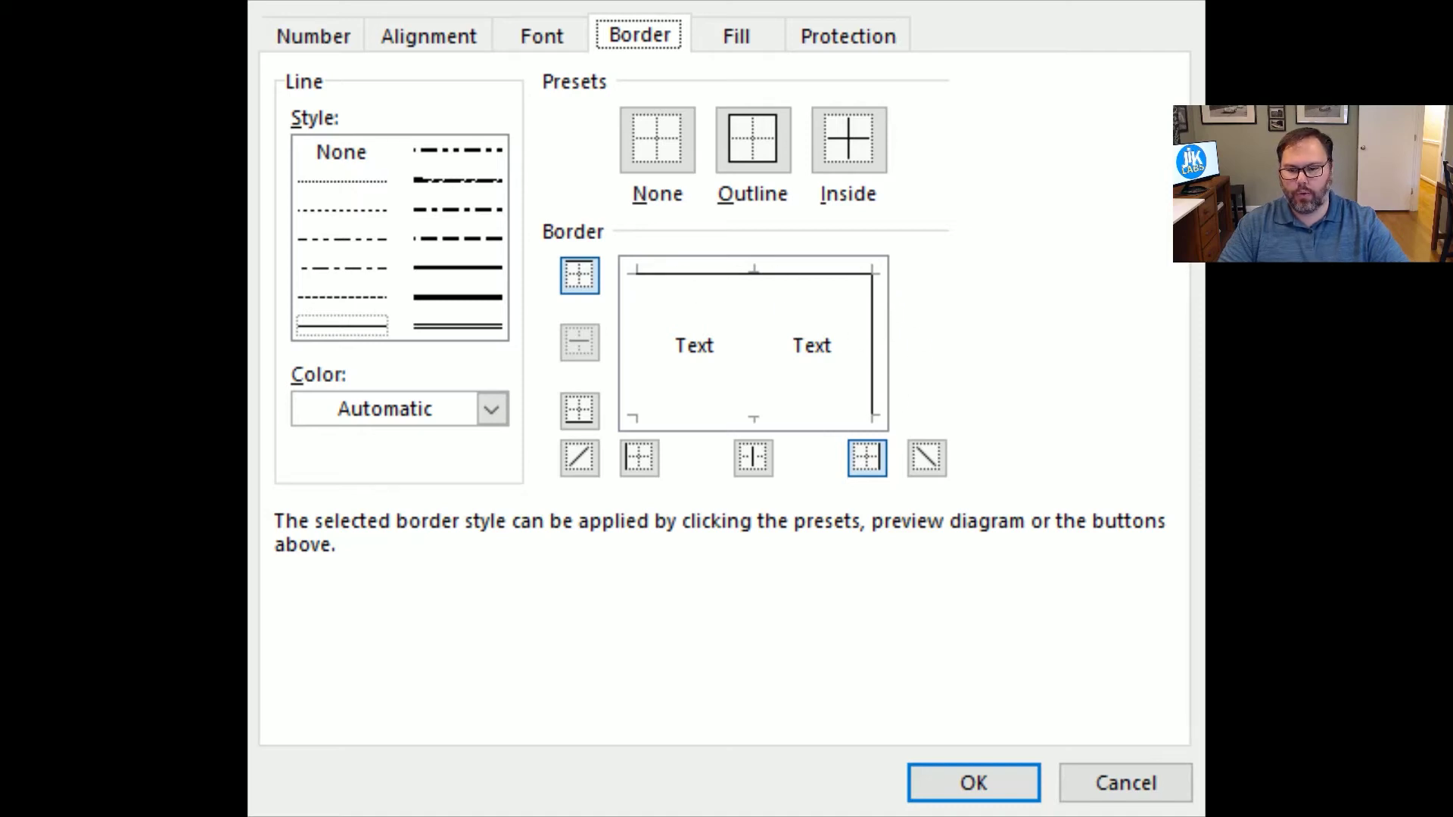
left_click(957, 779)
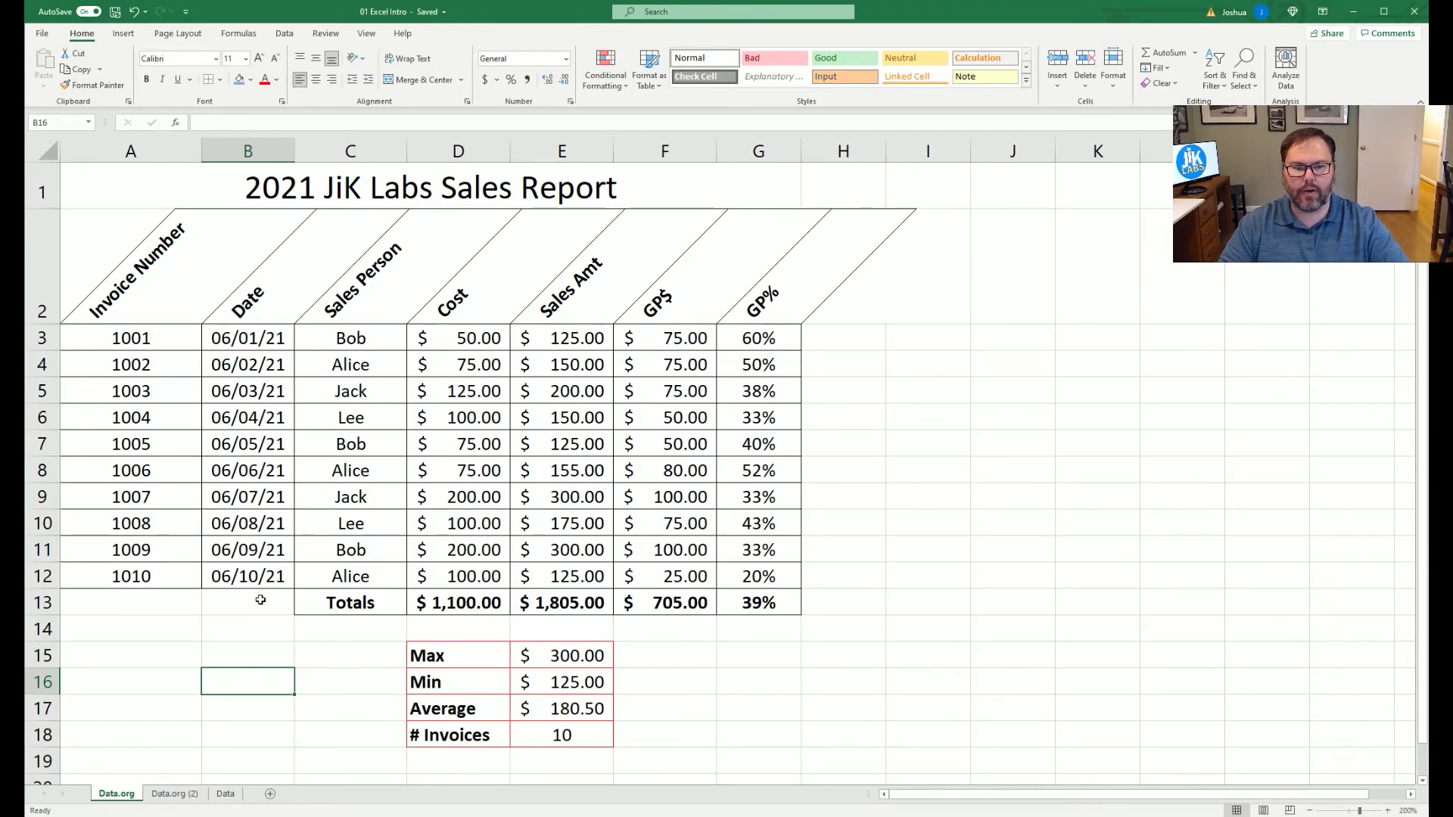
left_click(346, 656)
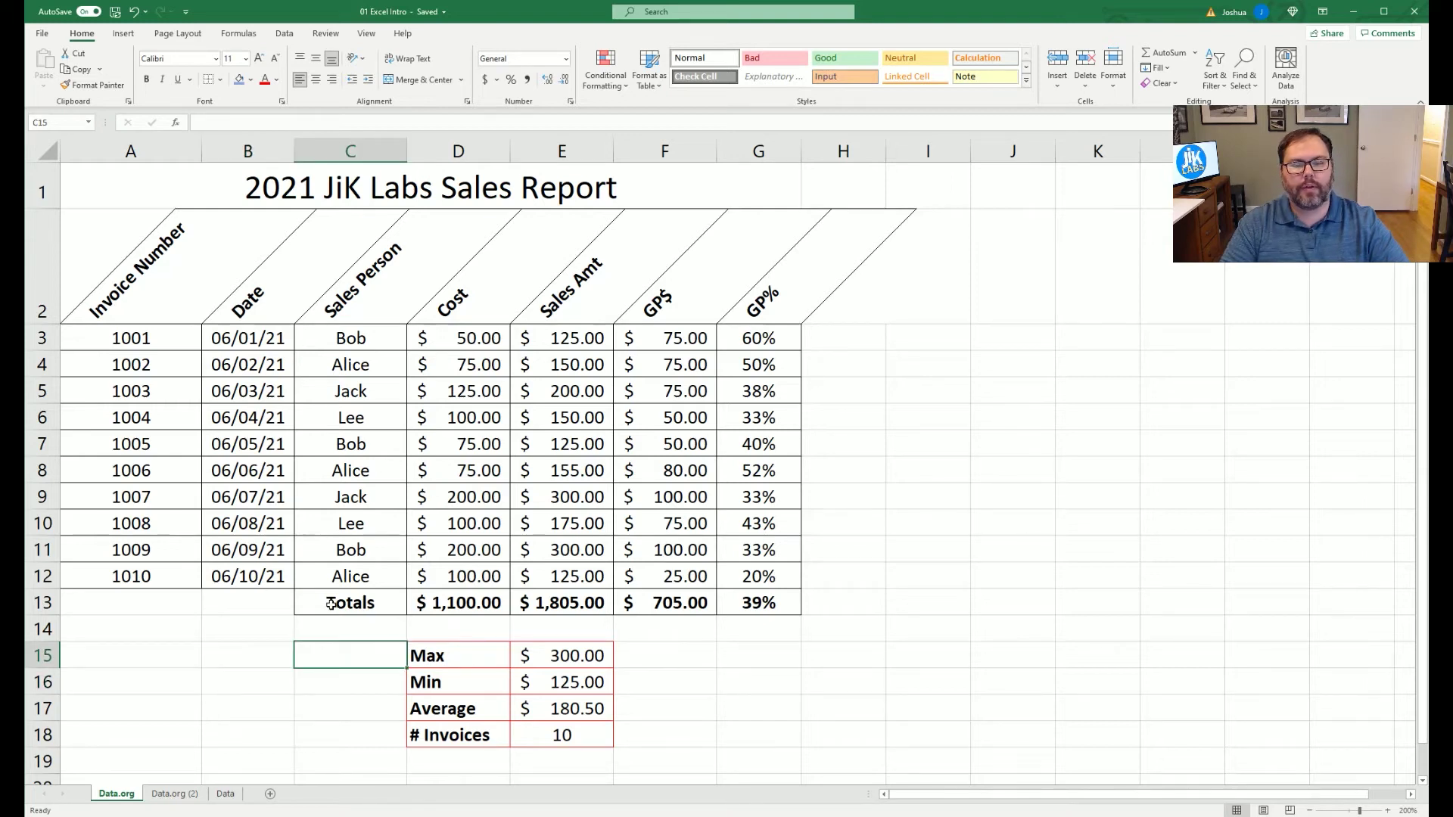
Step: Fill the summary labels in D15:D18 with the current medium blue fill color
left_click_drag(442, 655, 439, 733)
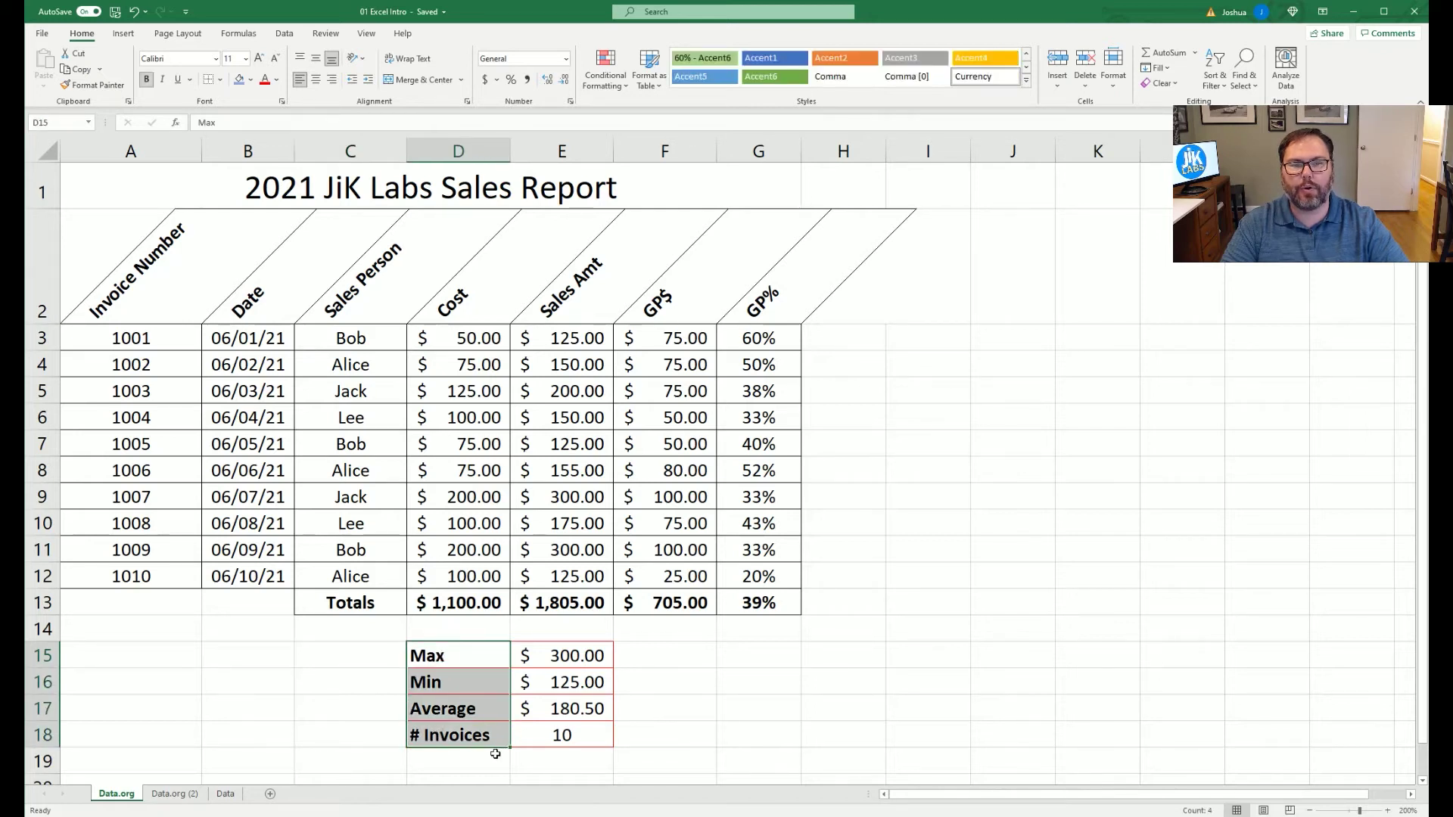
left_click(239, 80)
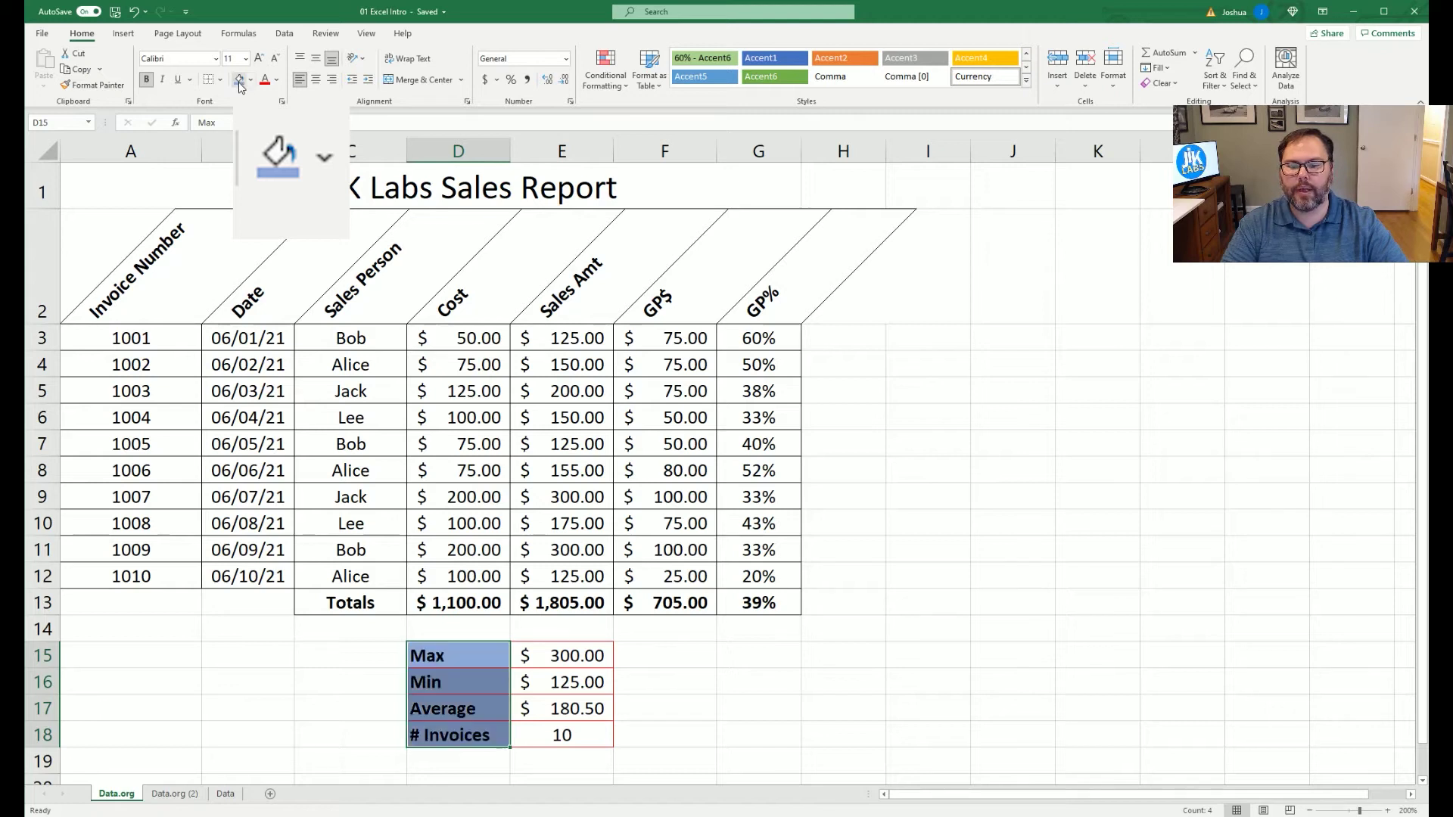
left_click(454, 712)
left_click(425, 656)
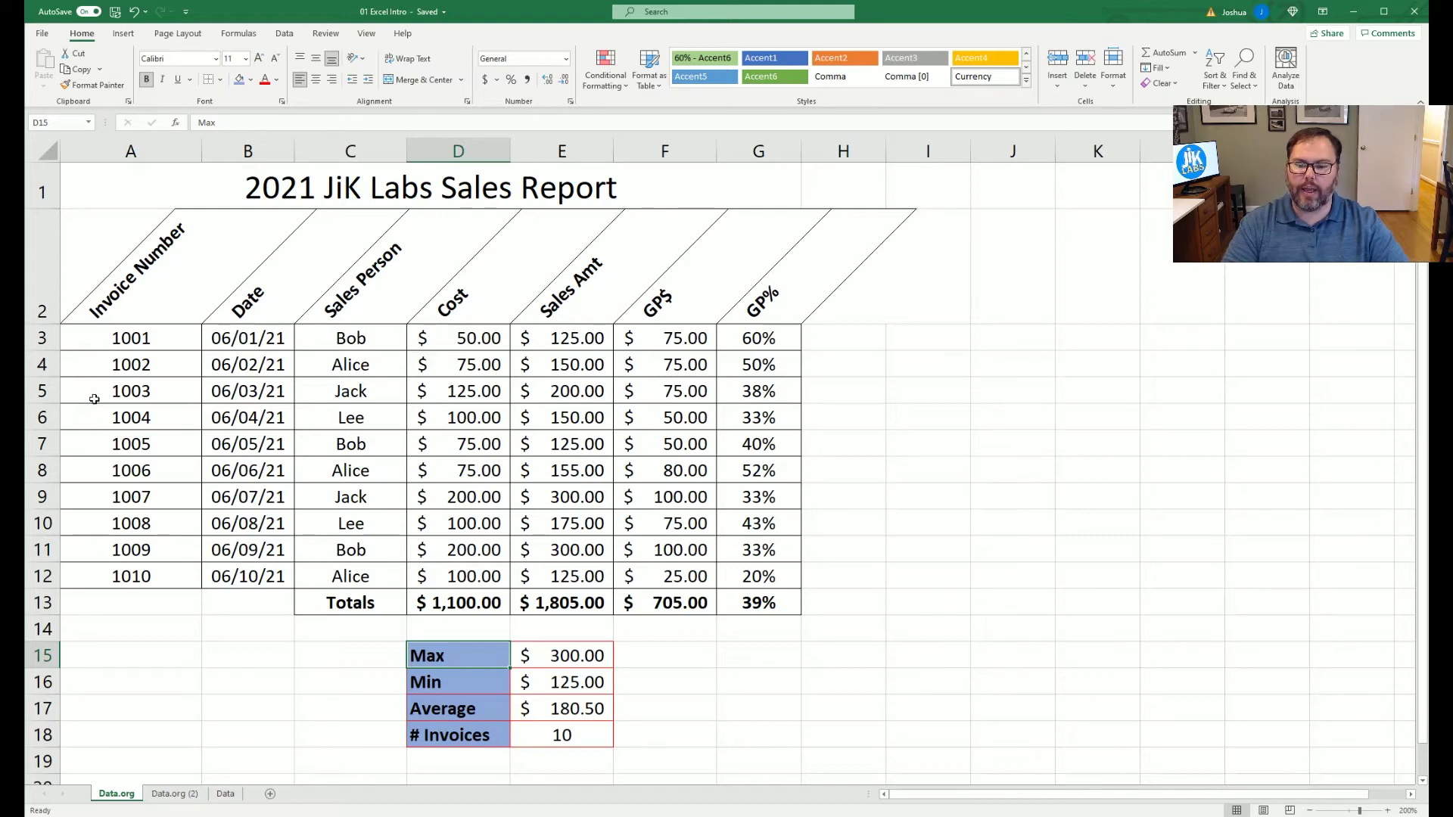
Step: Give the invoice numbers in A3:A12 a medium blue background through the Format Cells fill settings
left_click_drag(137, 330, 147, 576)
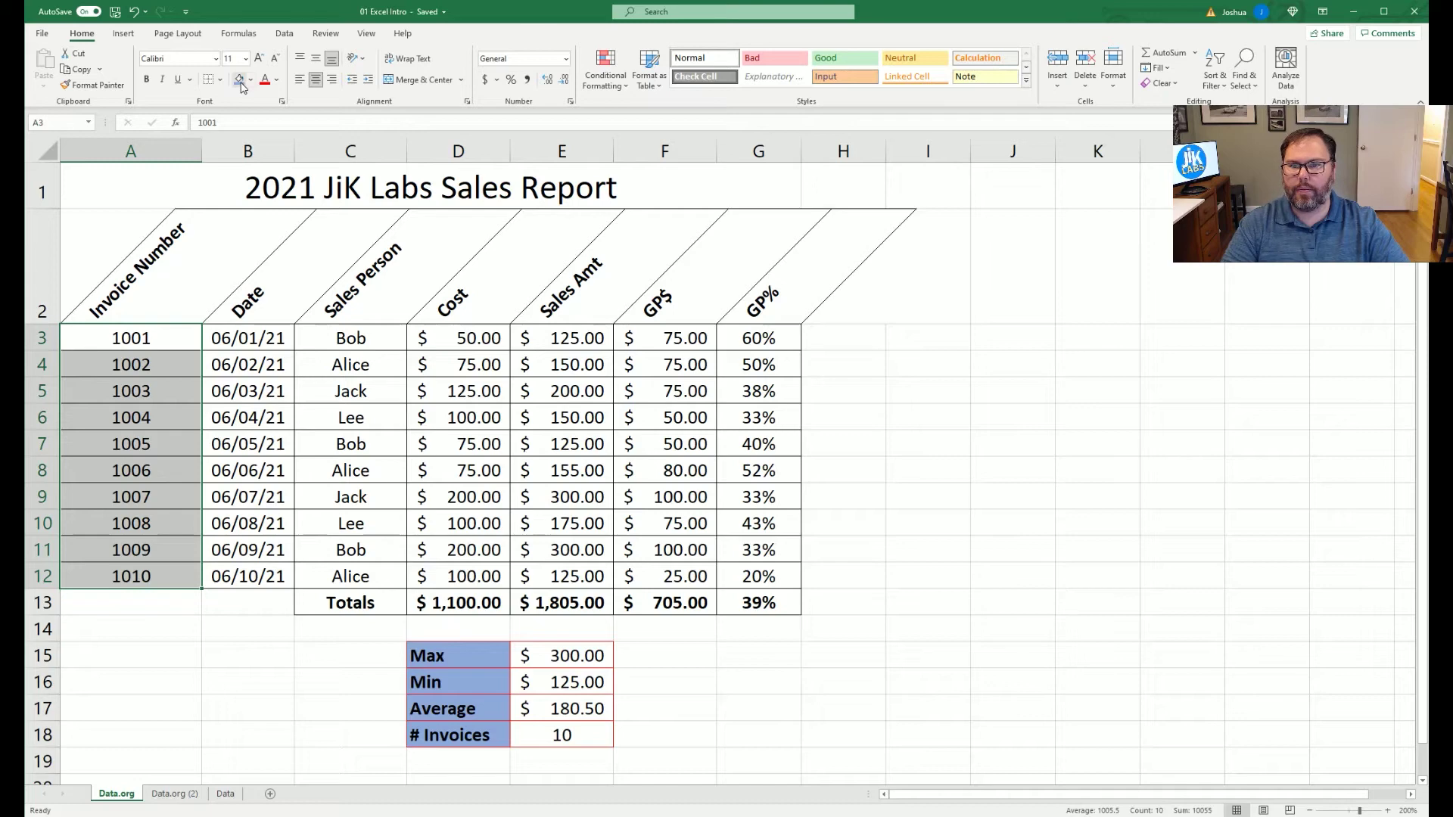
key("ctrl+1")
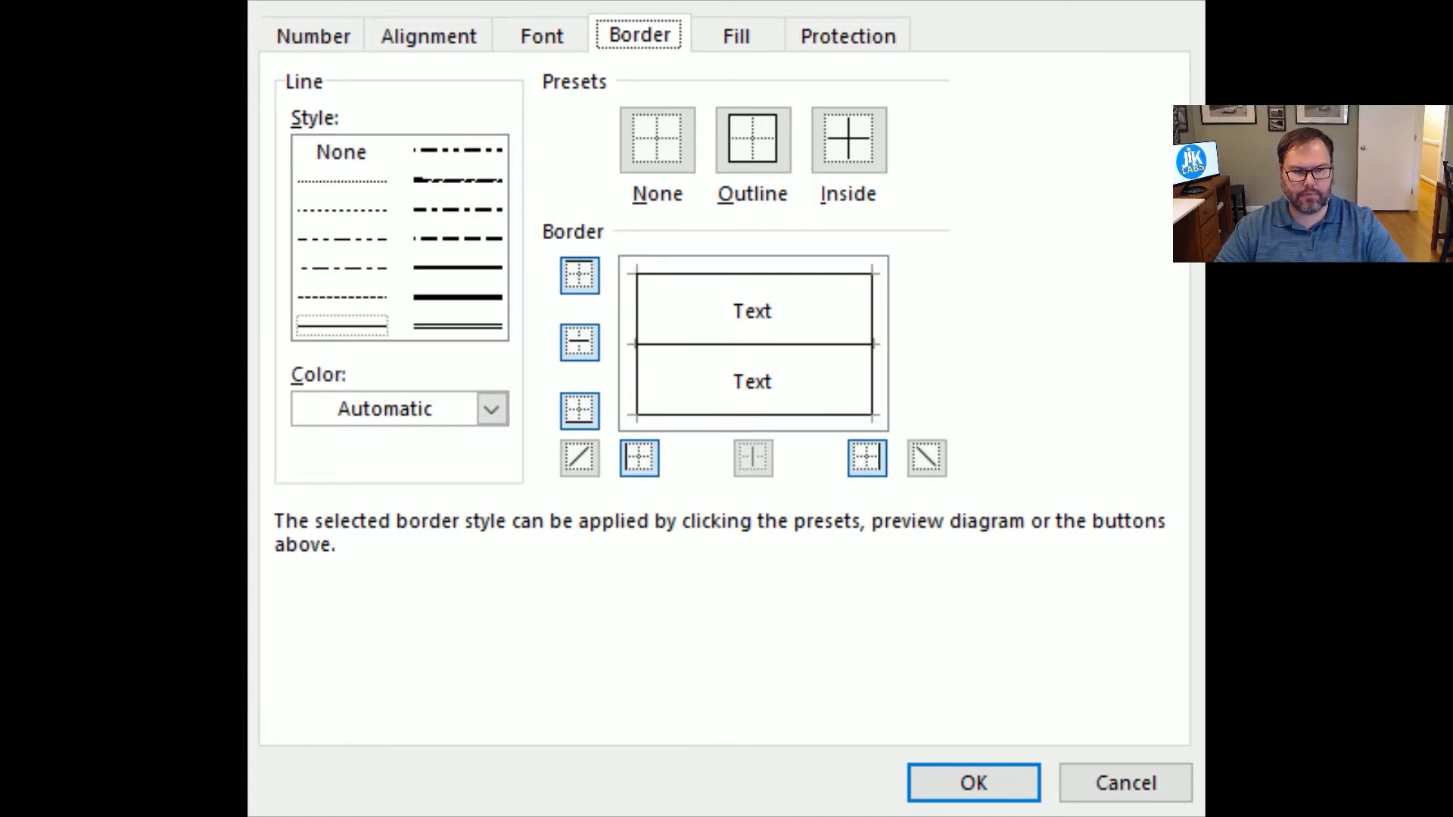
left_click(741, 37)
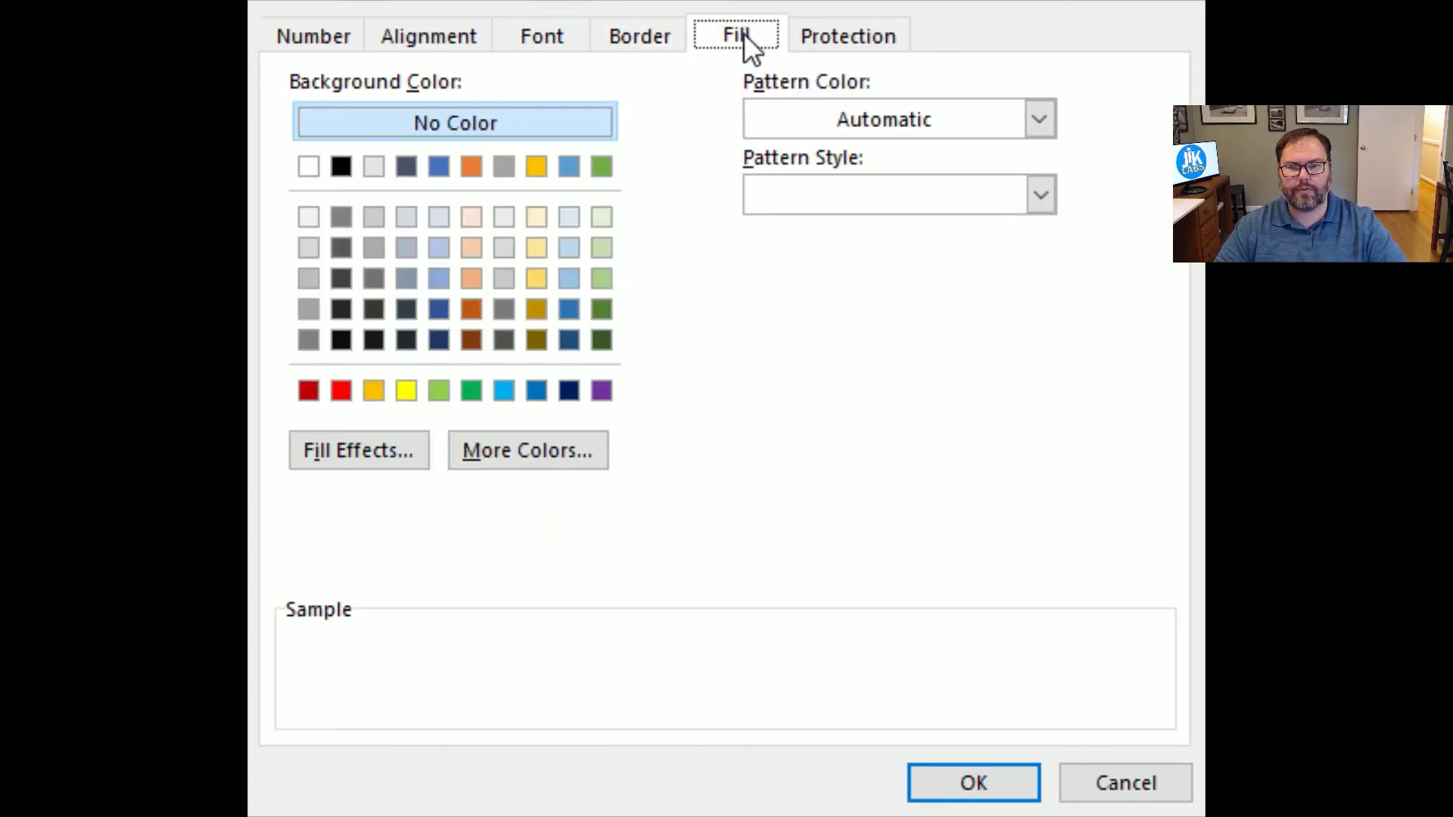
left_click(438, 278)
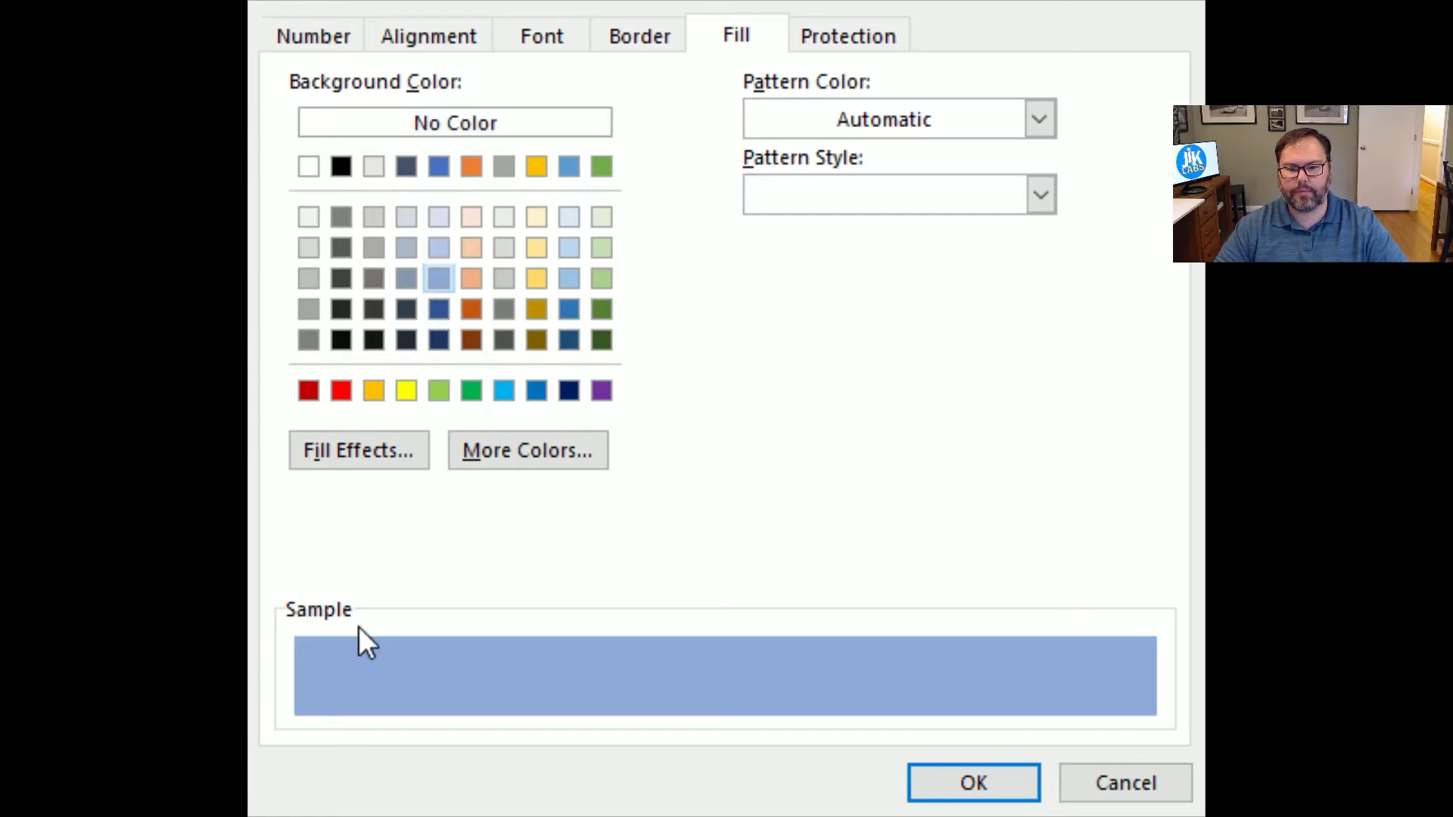
left_click(977, 790)
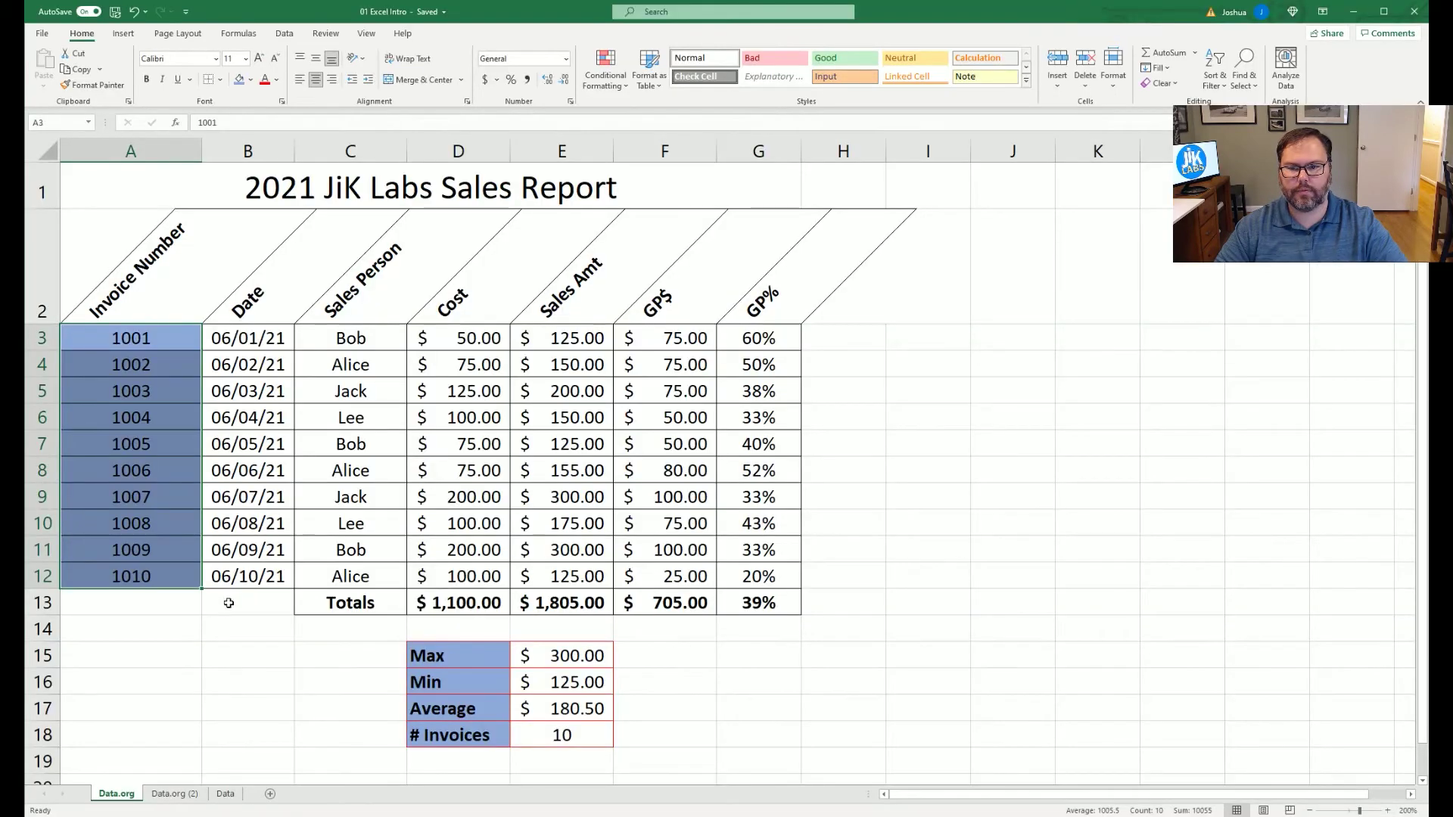
left_click(227, 601)
Step: Try filling all of row 2 with the medium blue and undo that fill
left_click_drag(128, 285, 785, 274)
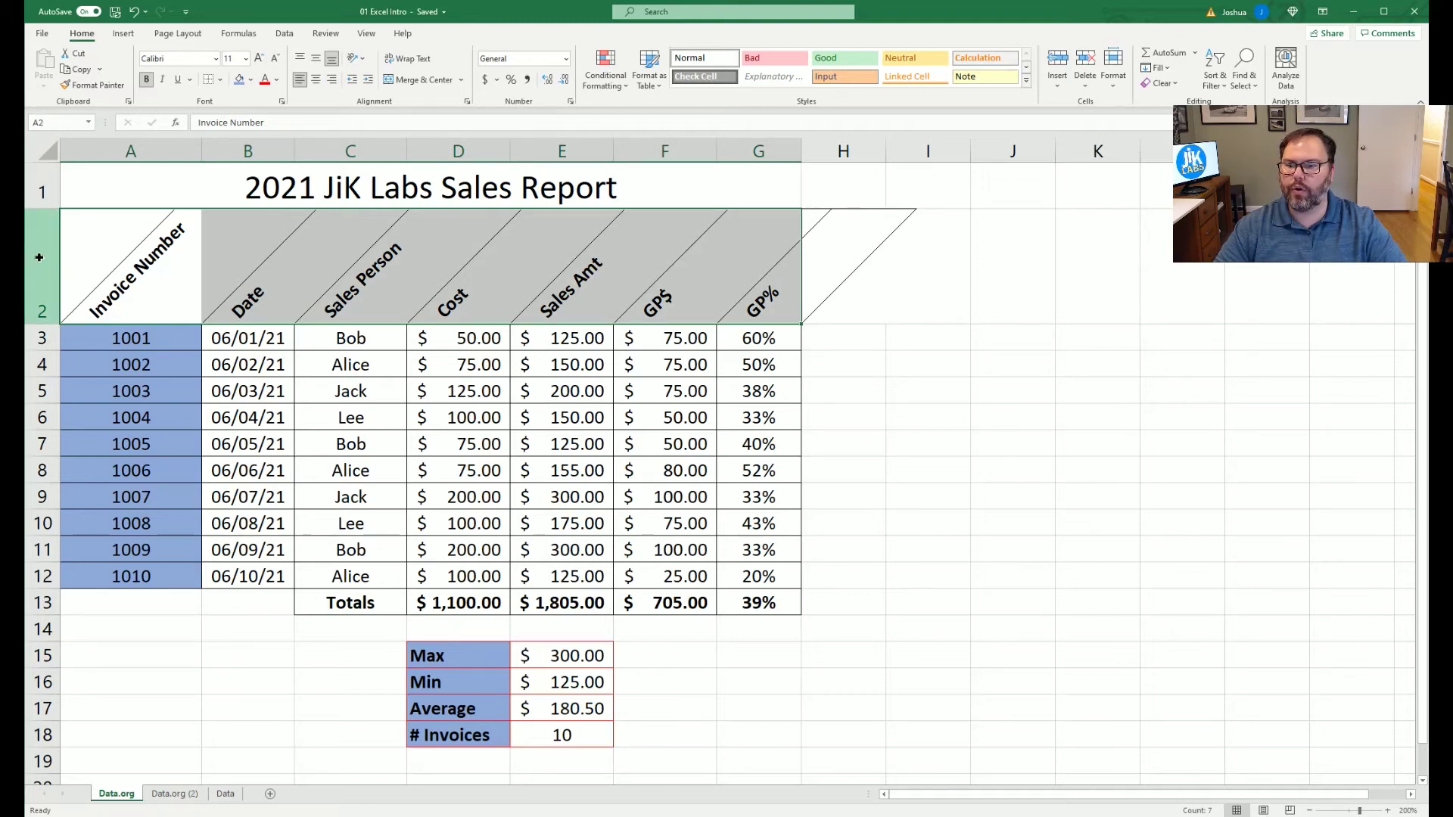
left_click(28, 303)
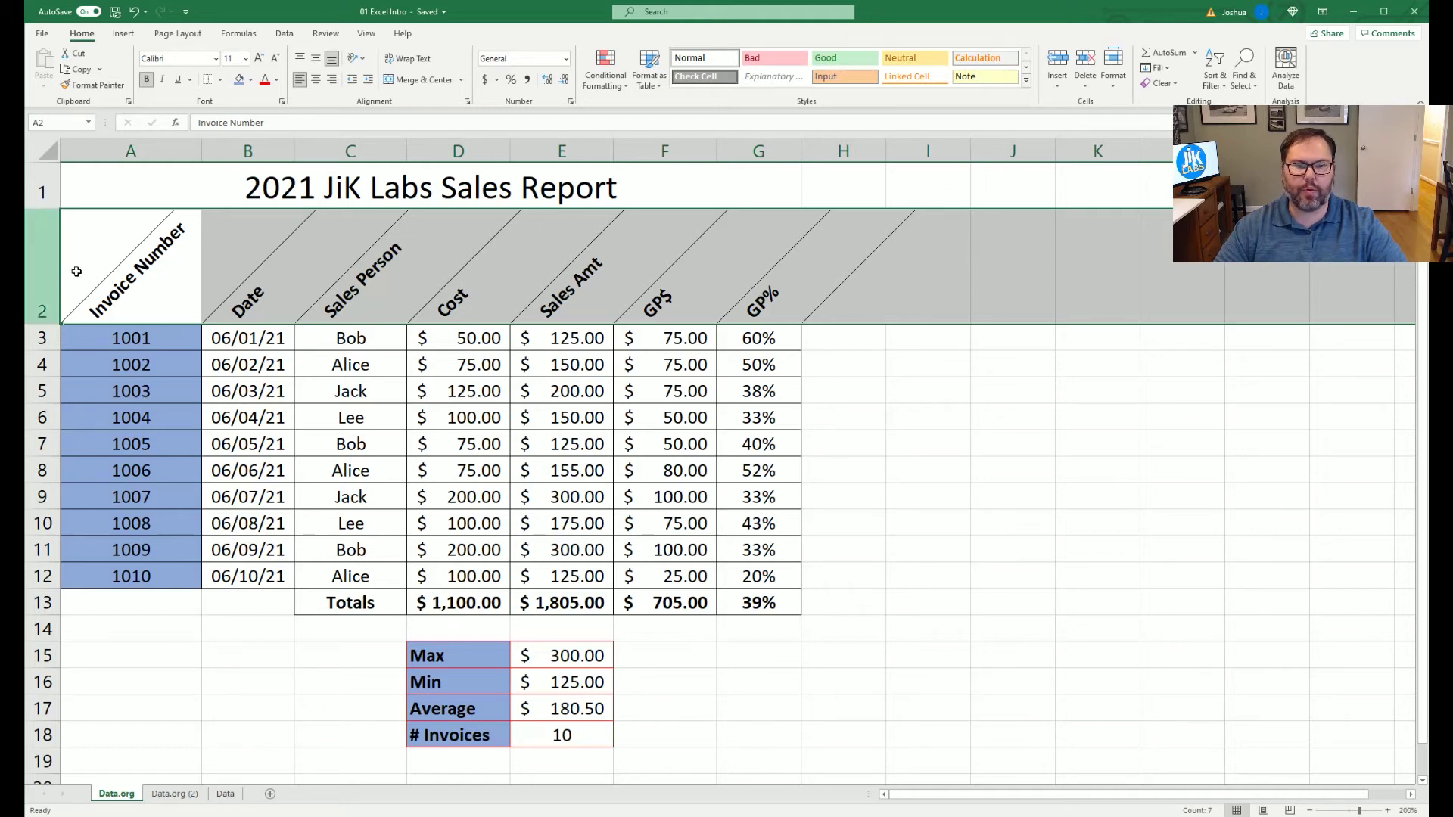
left_click(240, 79)
left_click(1013, 367)
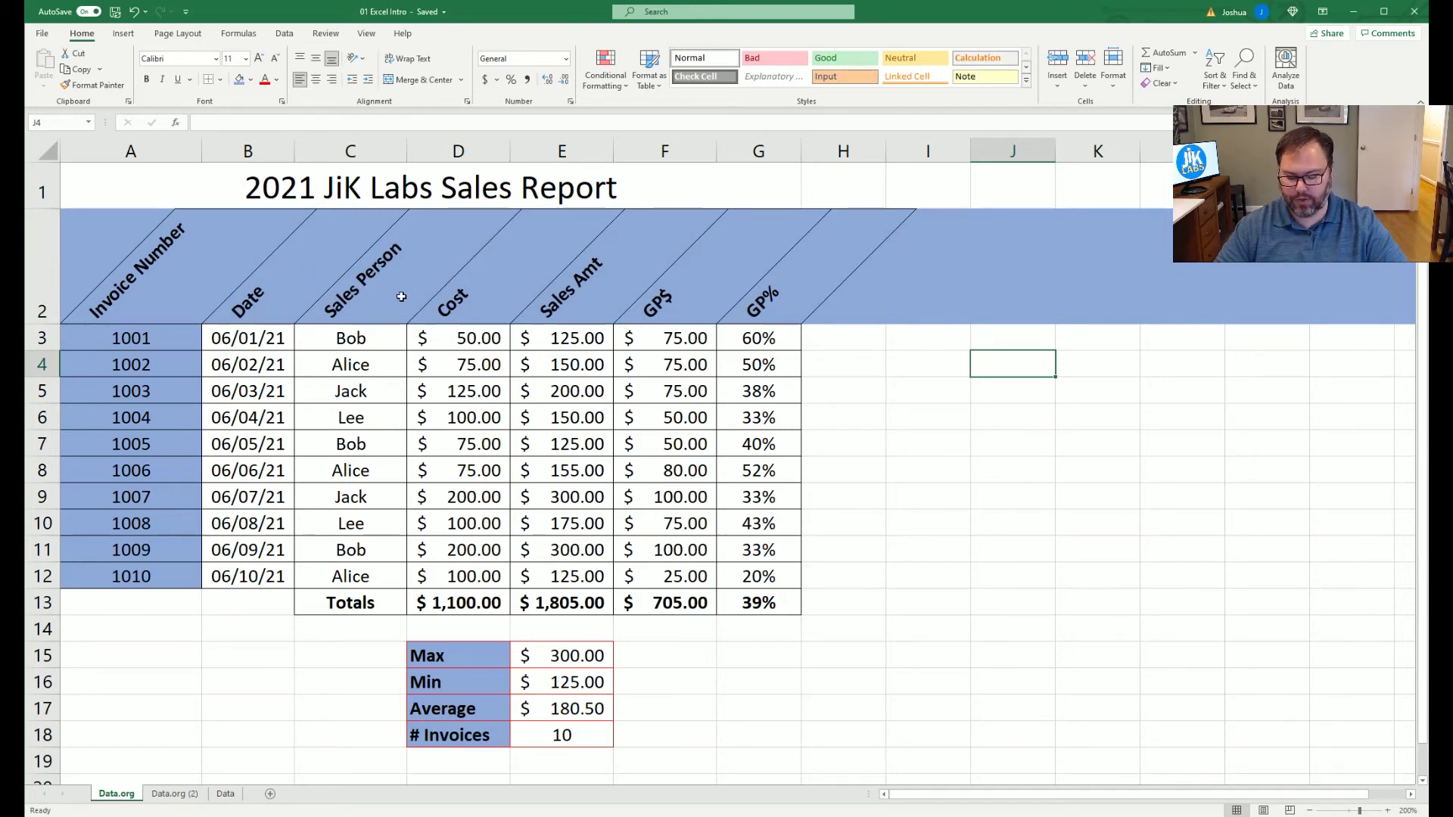
key("ctrl+z")
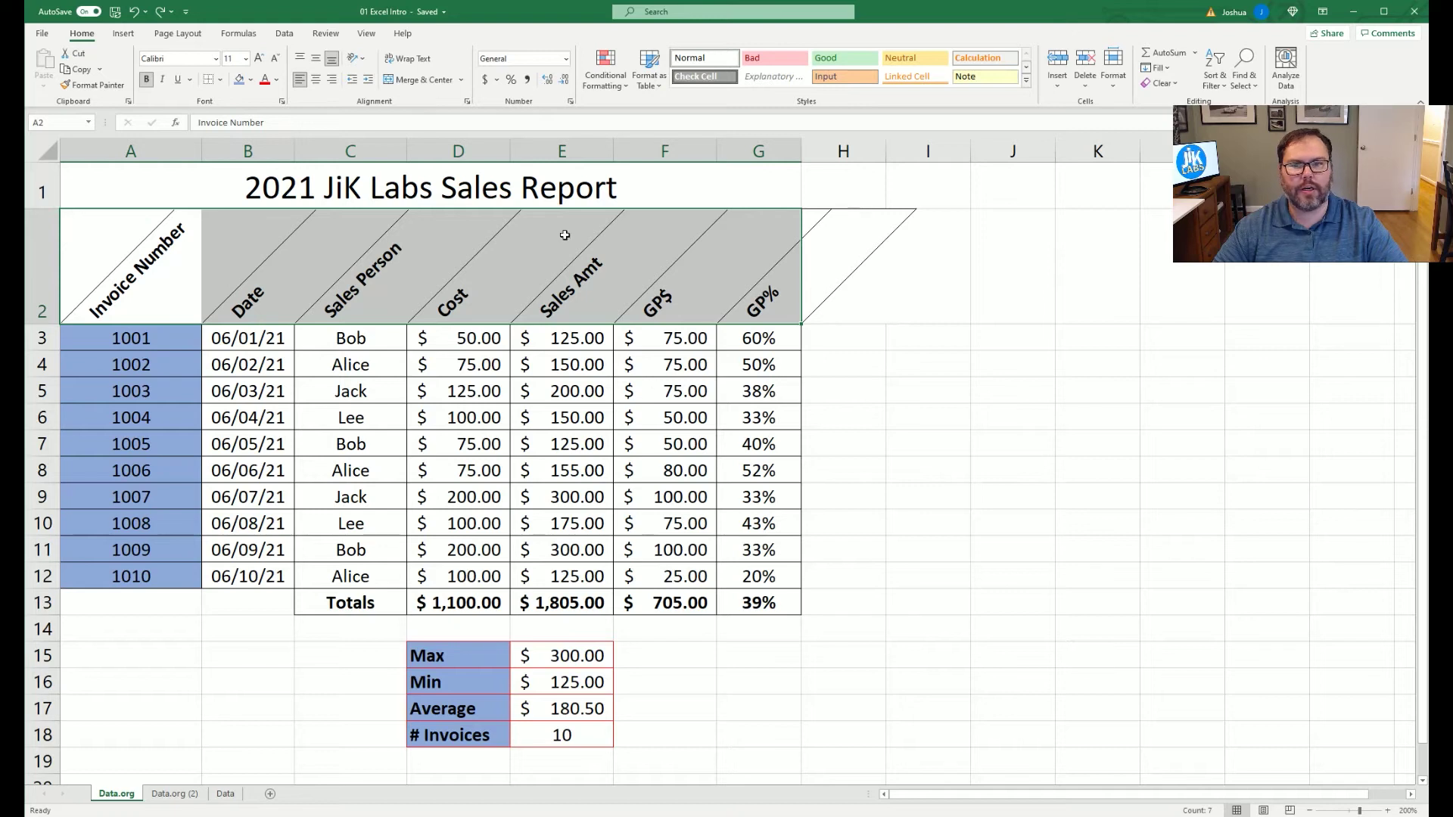
Step: Fill only the angled heading cells A2:G2 with the medium blue
left_click(237, 80)
left_click(280, 521)
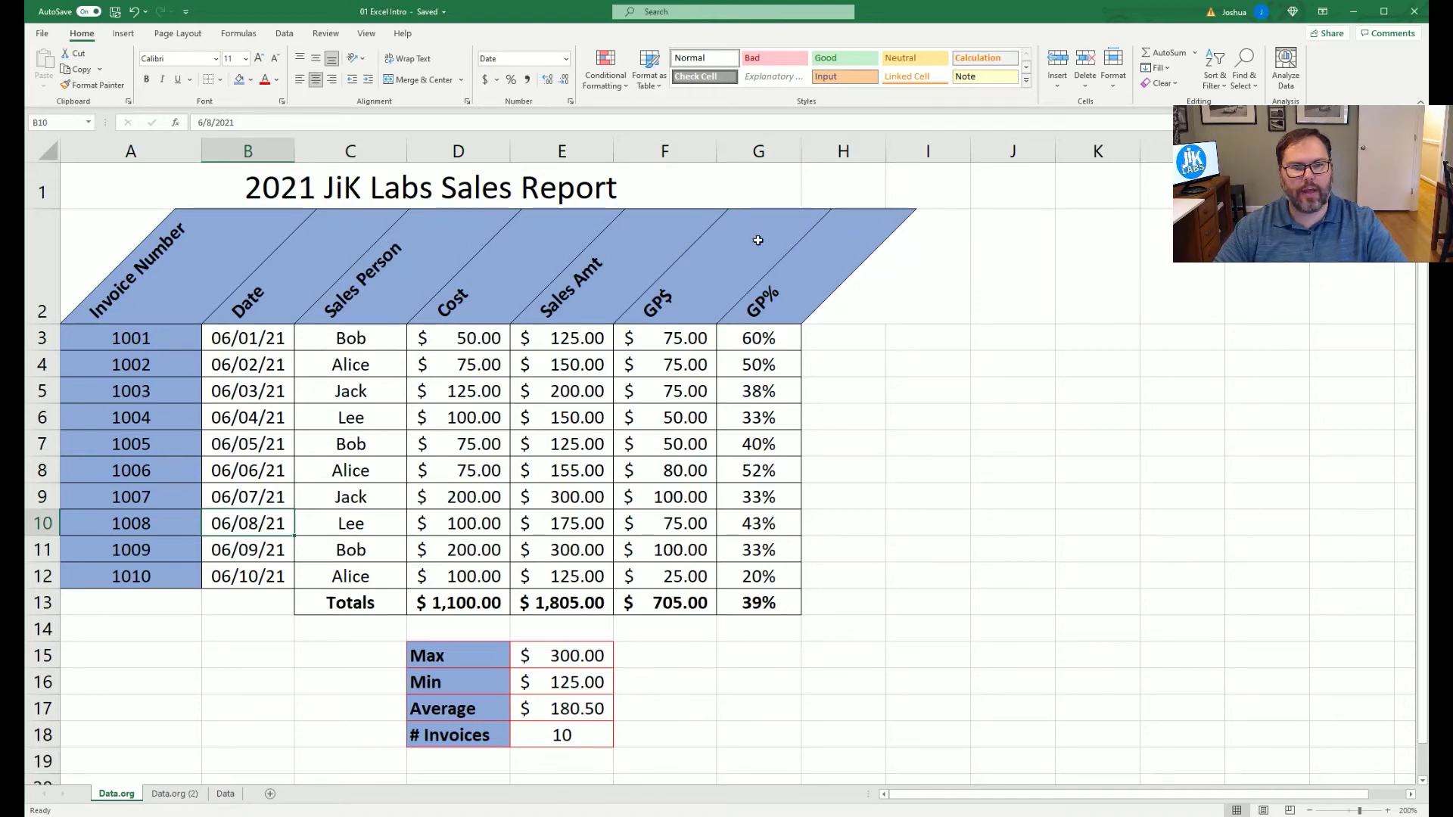
Step: Change the fill of the invoice numbers in A3:A12 to a lighter shade of blue from the theme colors
left_click(118, 335)
left_click_drag(124, 383, 122, 576)
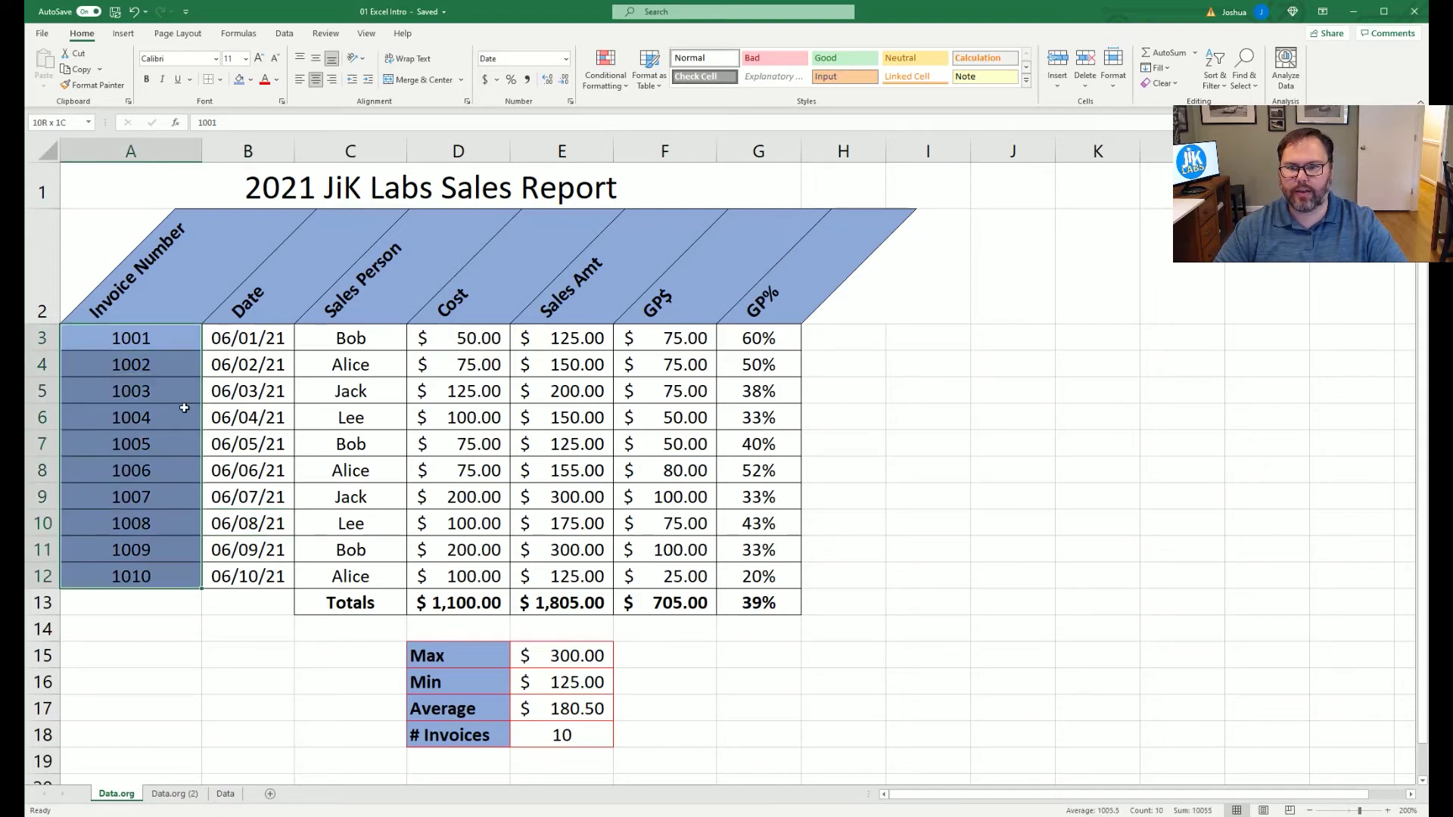
left_click(251, 79)
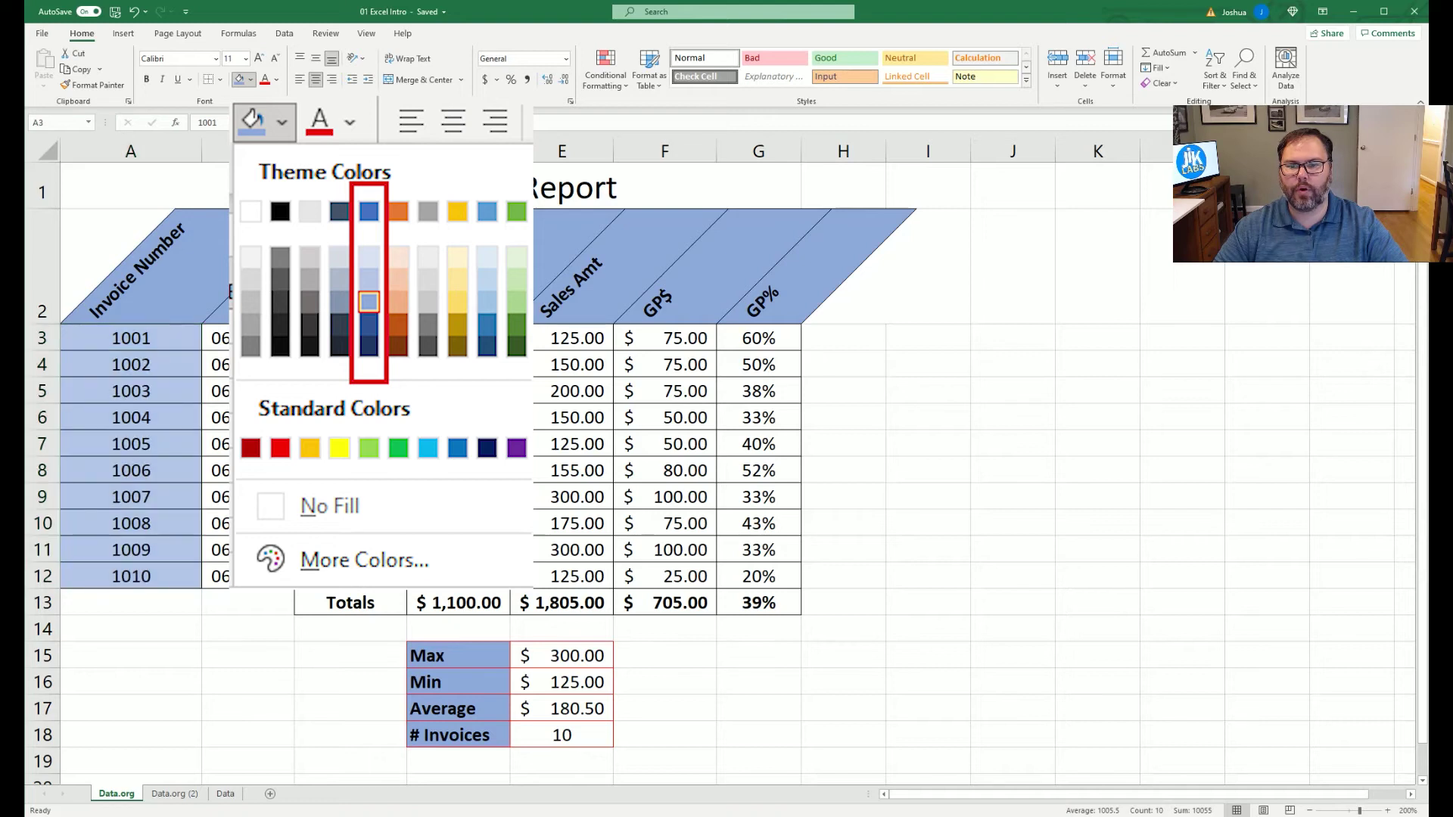
left_click(369, 302)
left_click(248, 391)
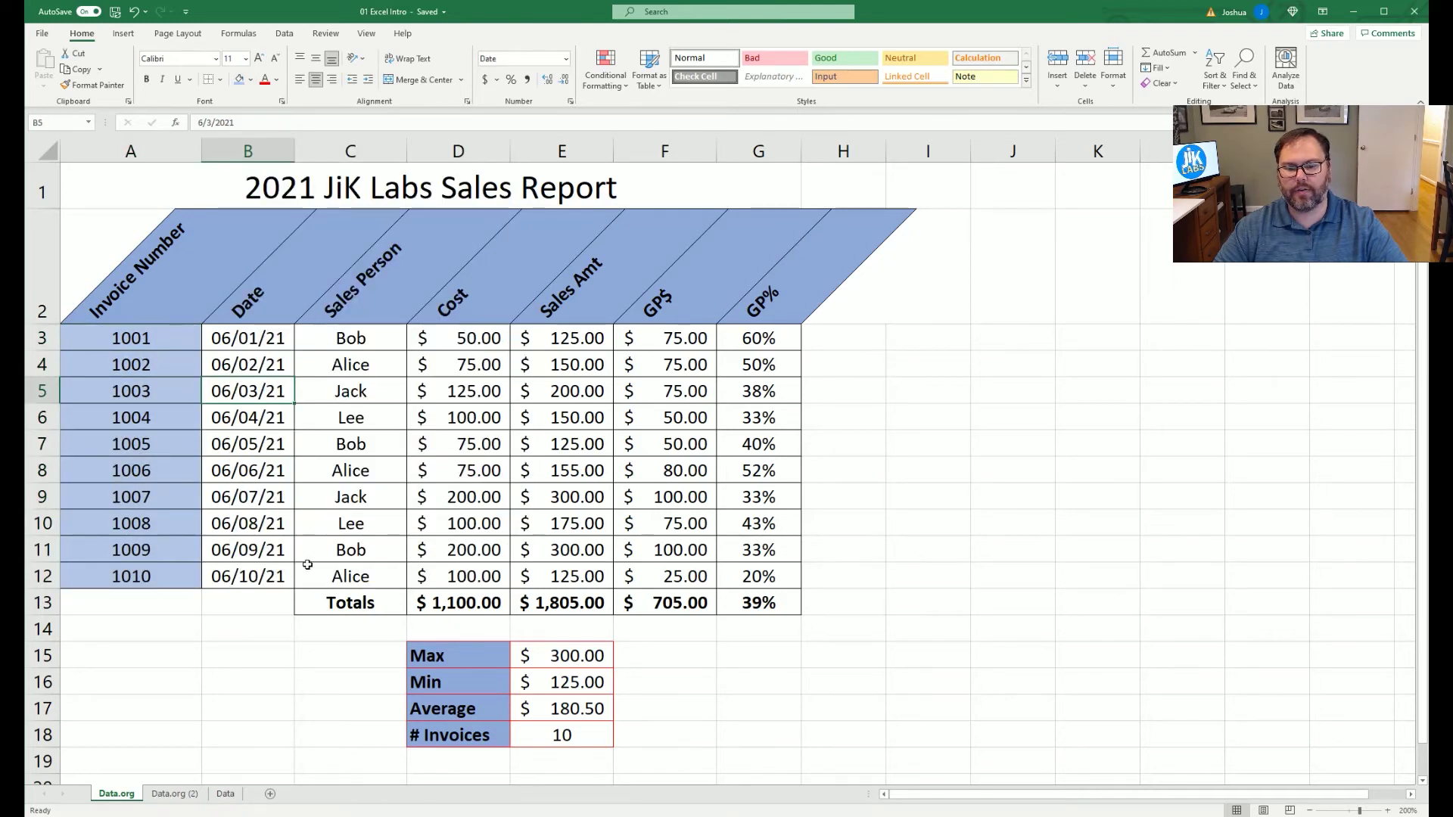
Step: Check the fills on the Data.org (2) sheet and fill the totals cells C13:G13 on Data.org with the lighter blue
left_click(327, 600)
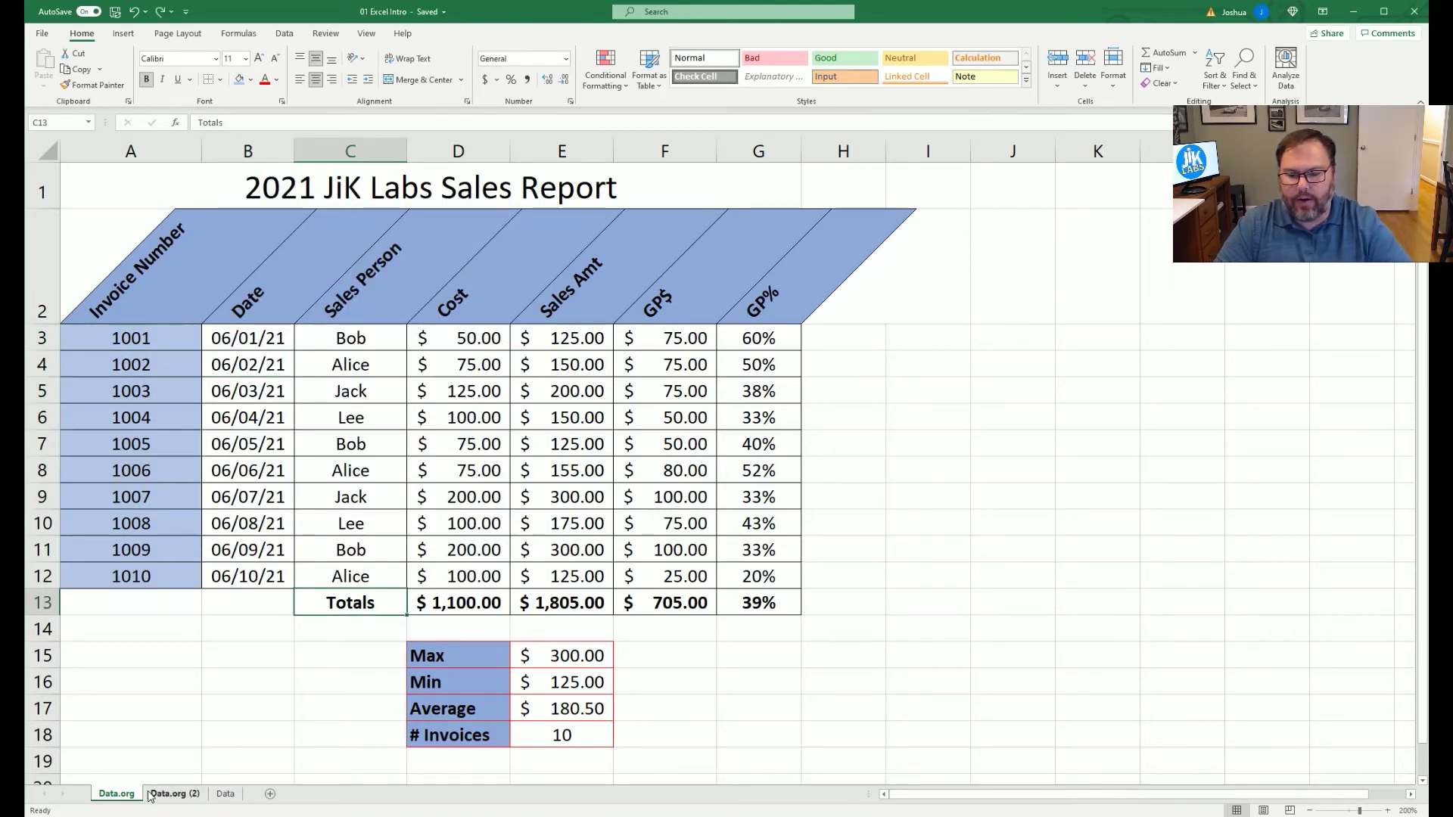
left_click(170, 794)
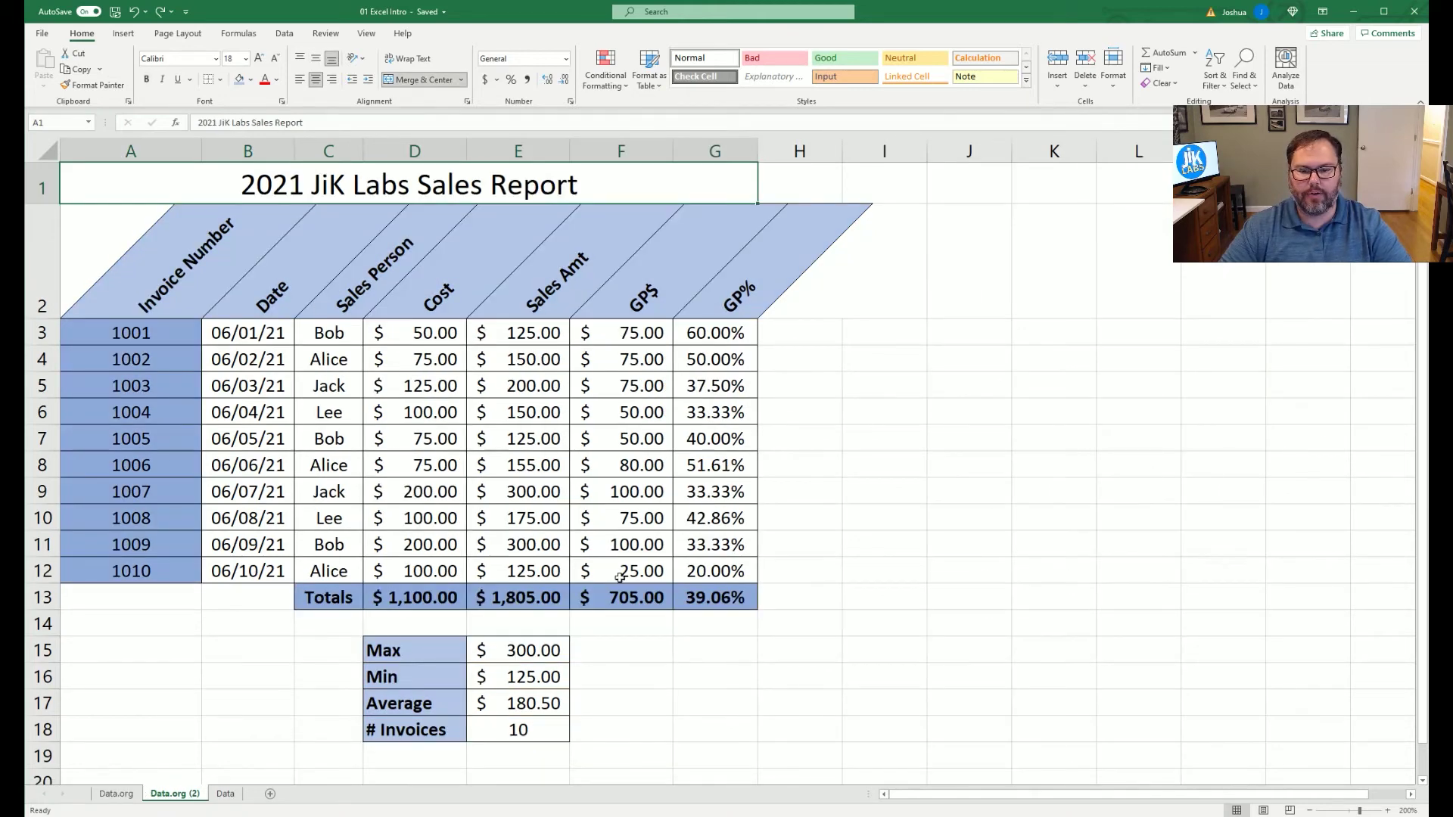
left_click(99, 792)
left_click_drag(392, 597, 770, 598)
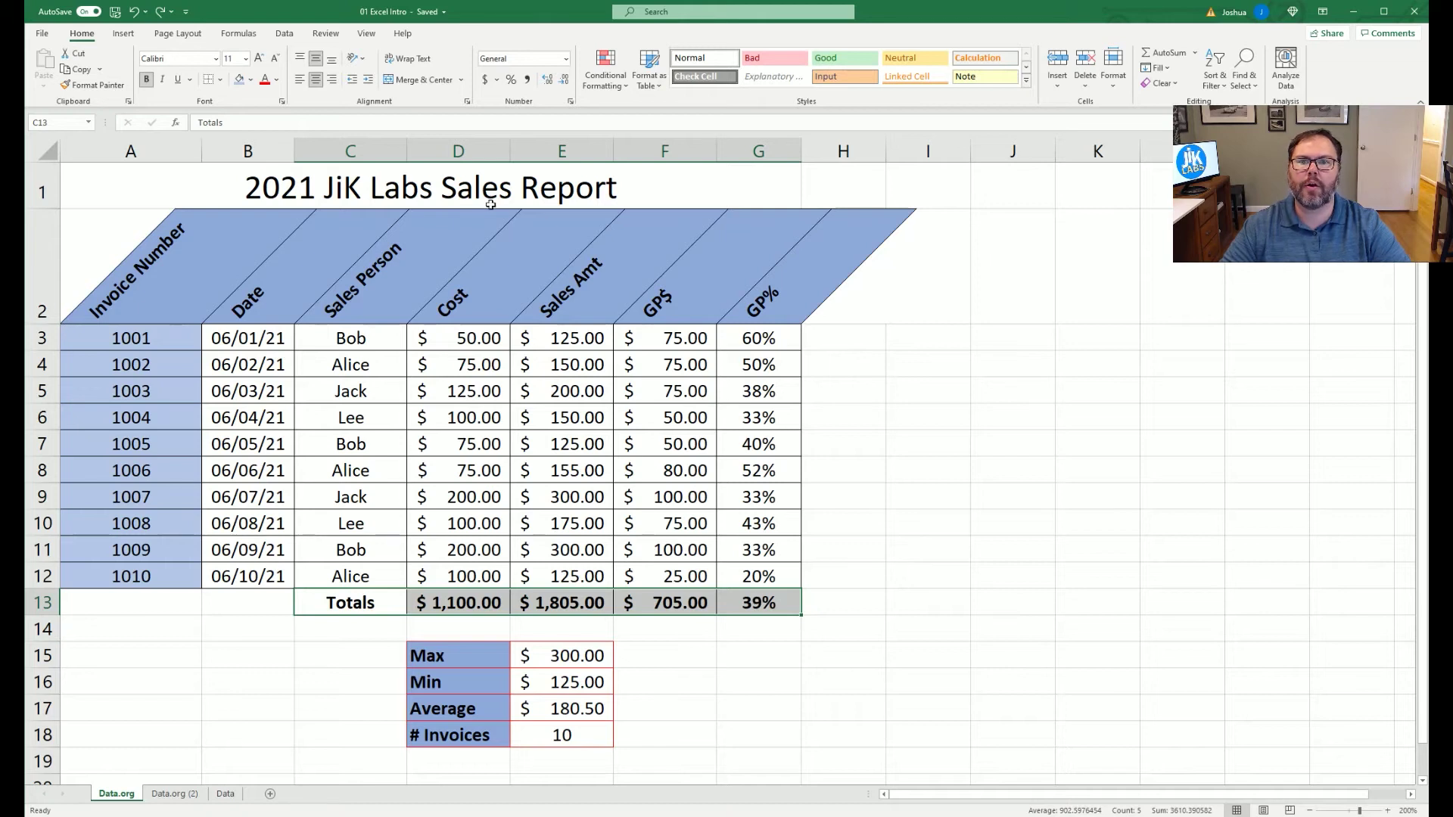
left_click(238, 80)
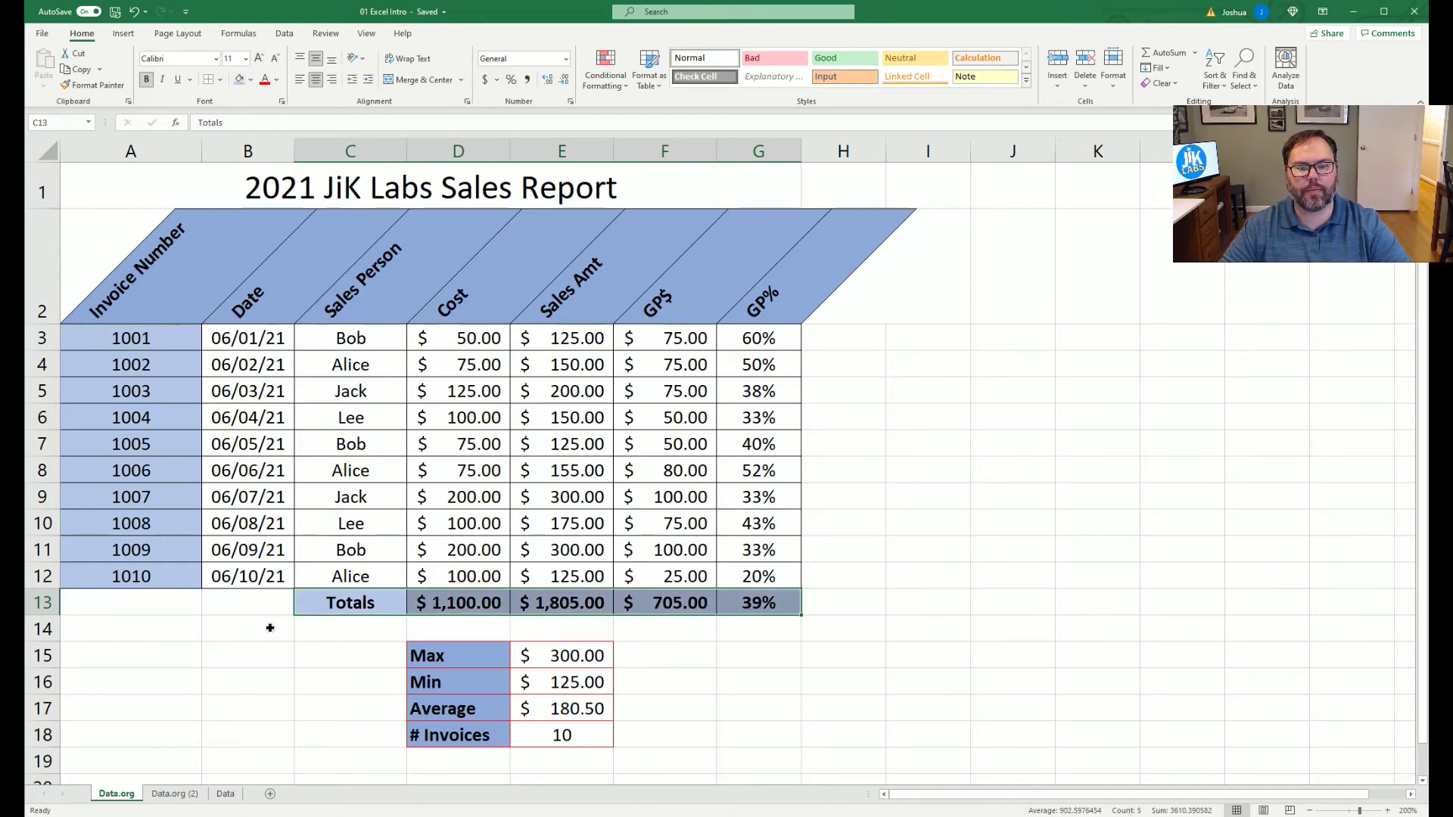
left_click(248, 470)
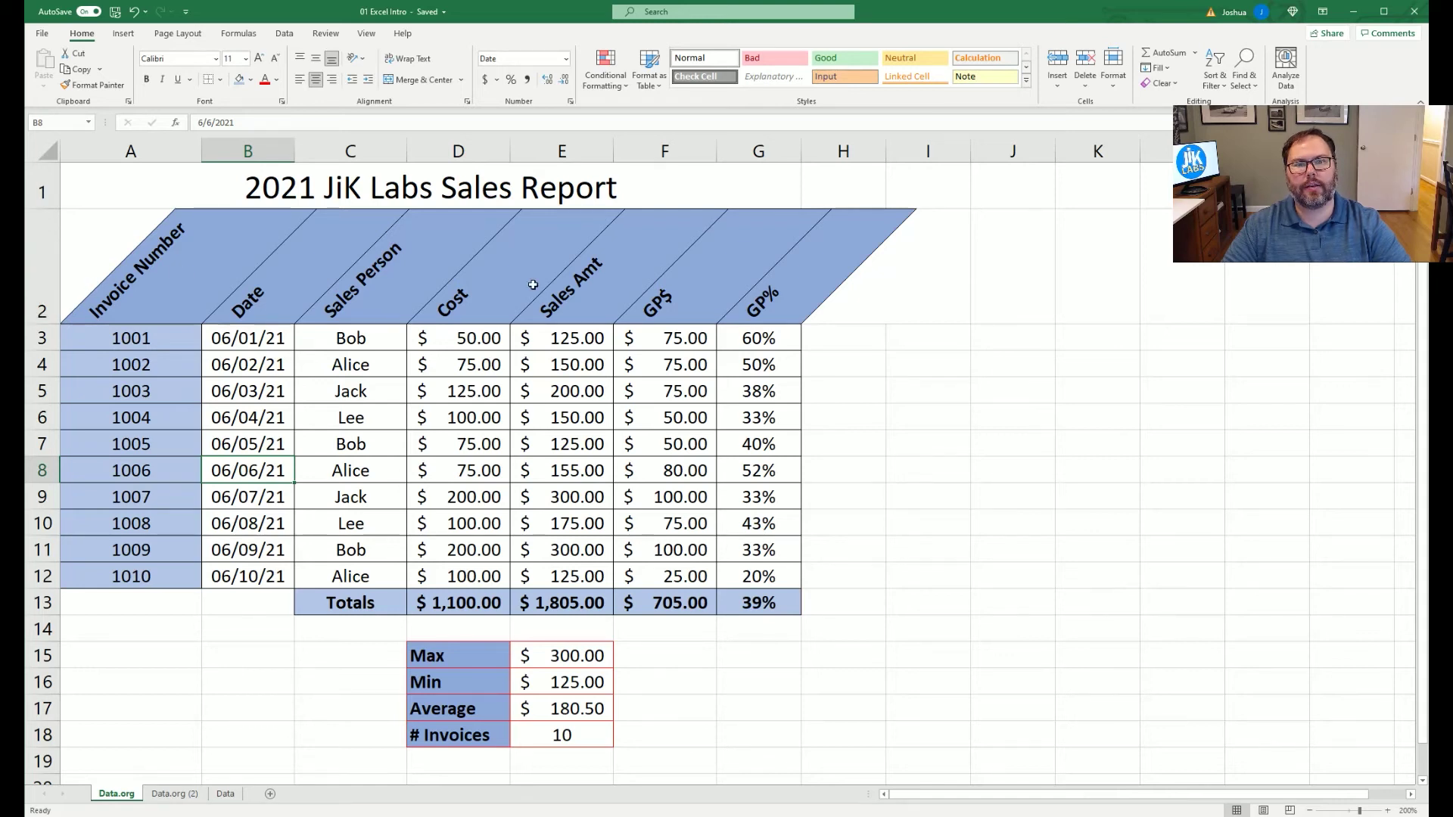
Step: Try right alignment on the angled headings in row 2 and settle on horizontal centering
left_click(42, 277)
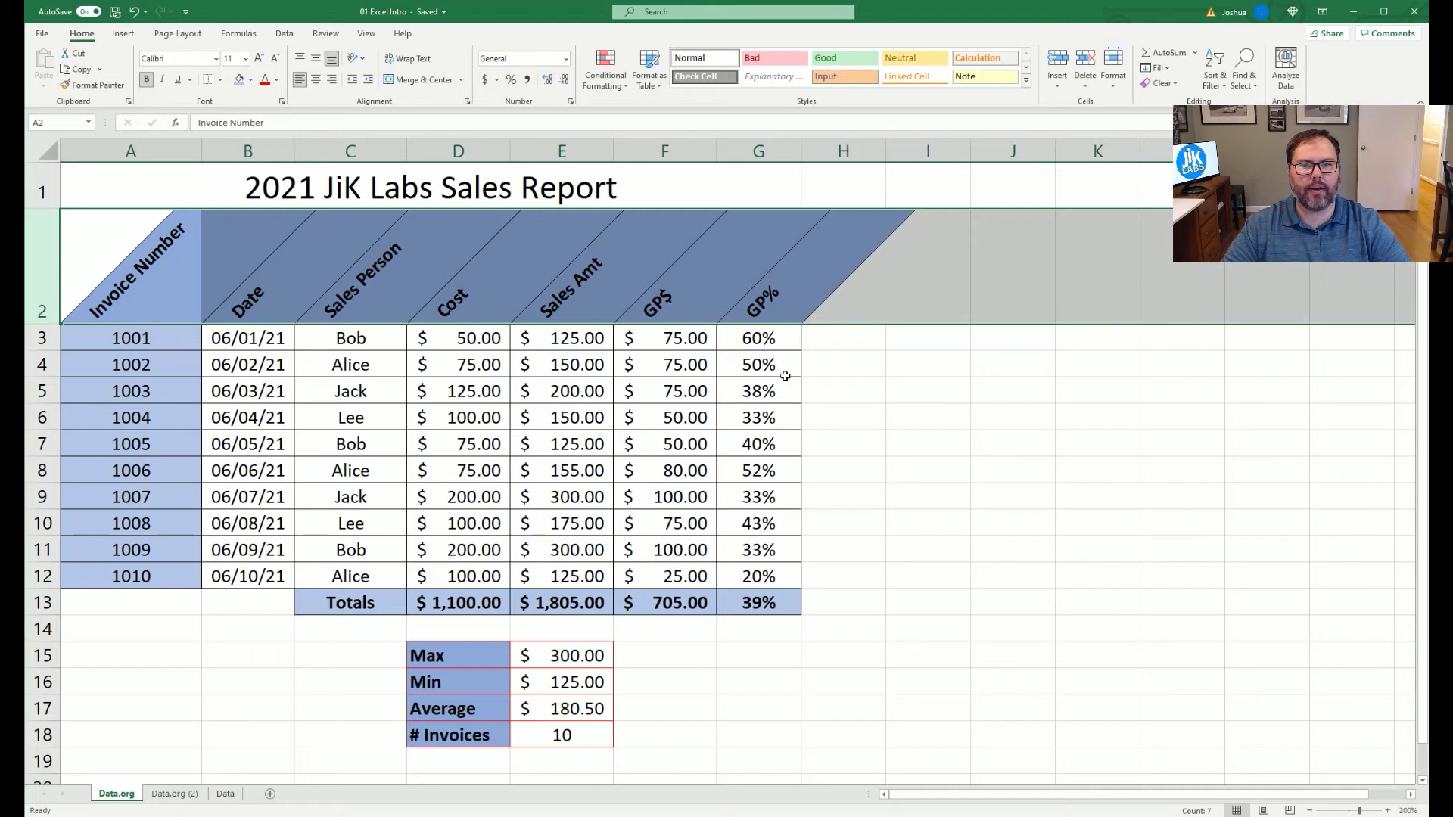
left_click(316, 81)
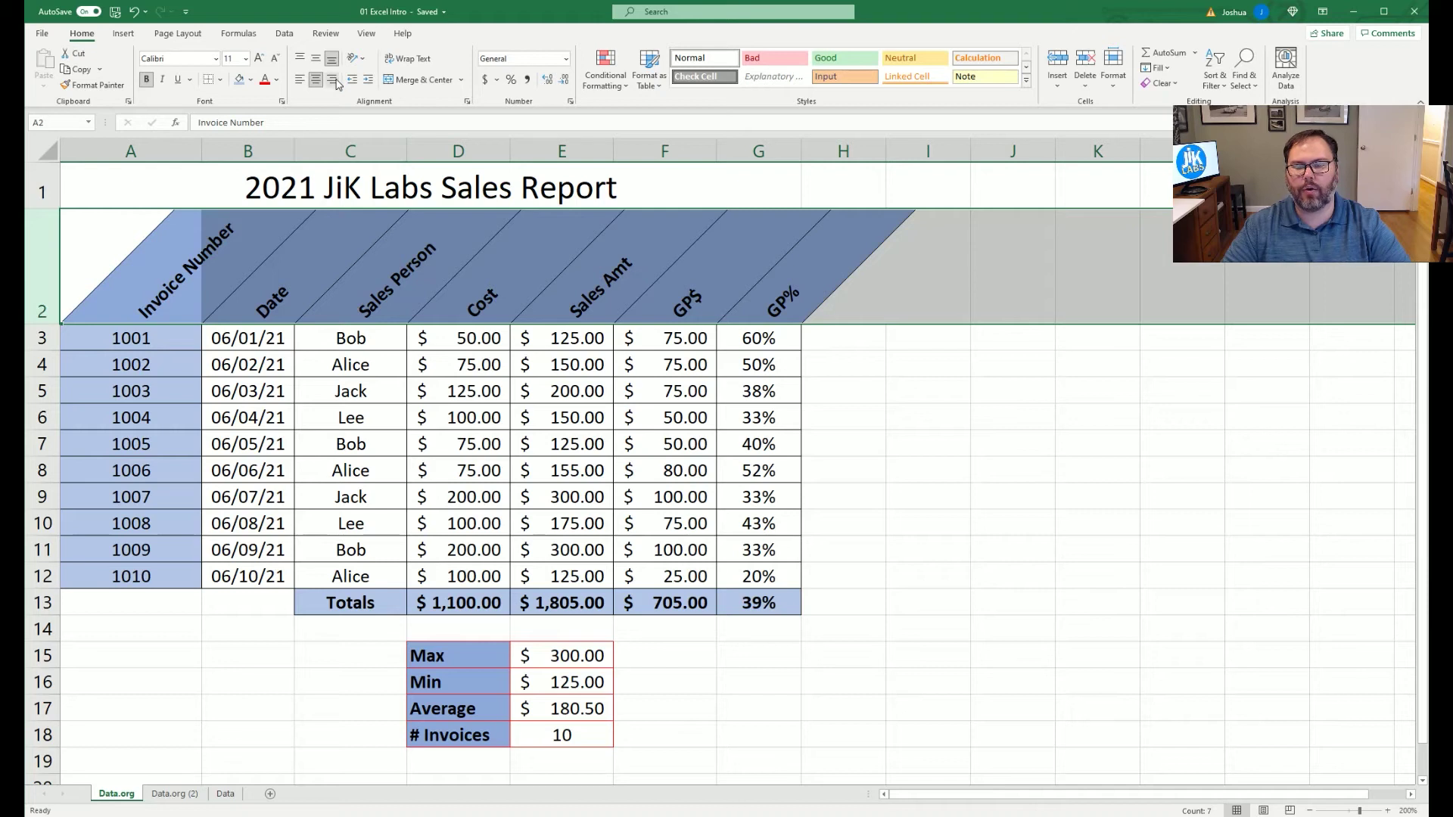
left_click(333, 80)
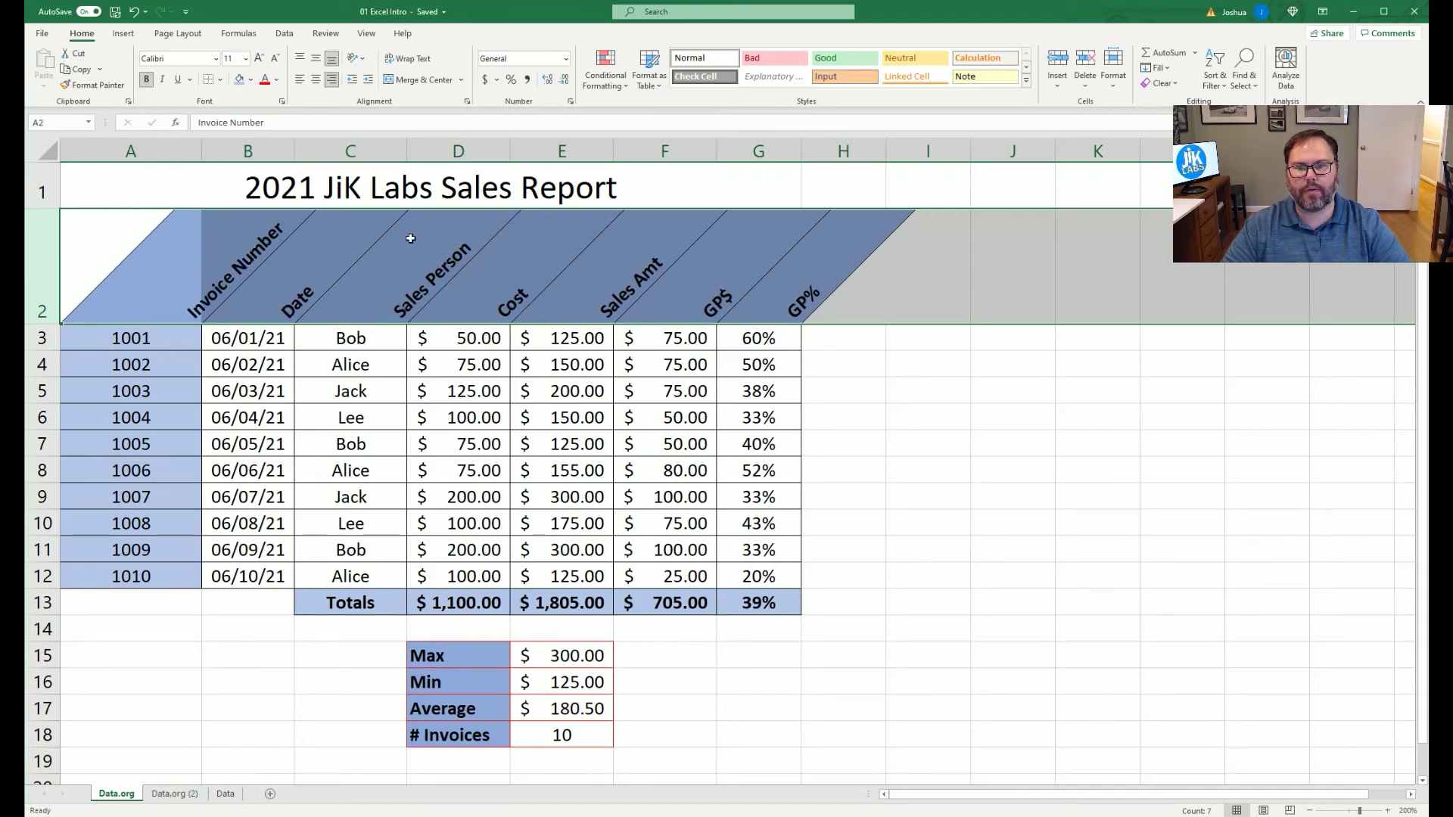
left_click(316, 80)
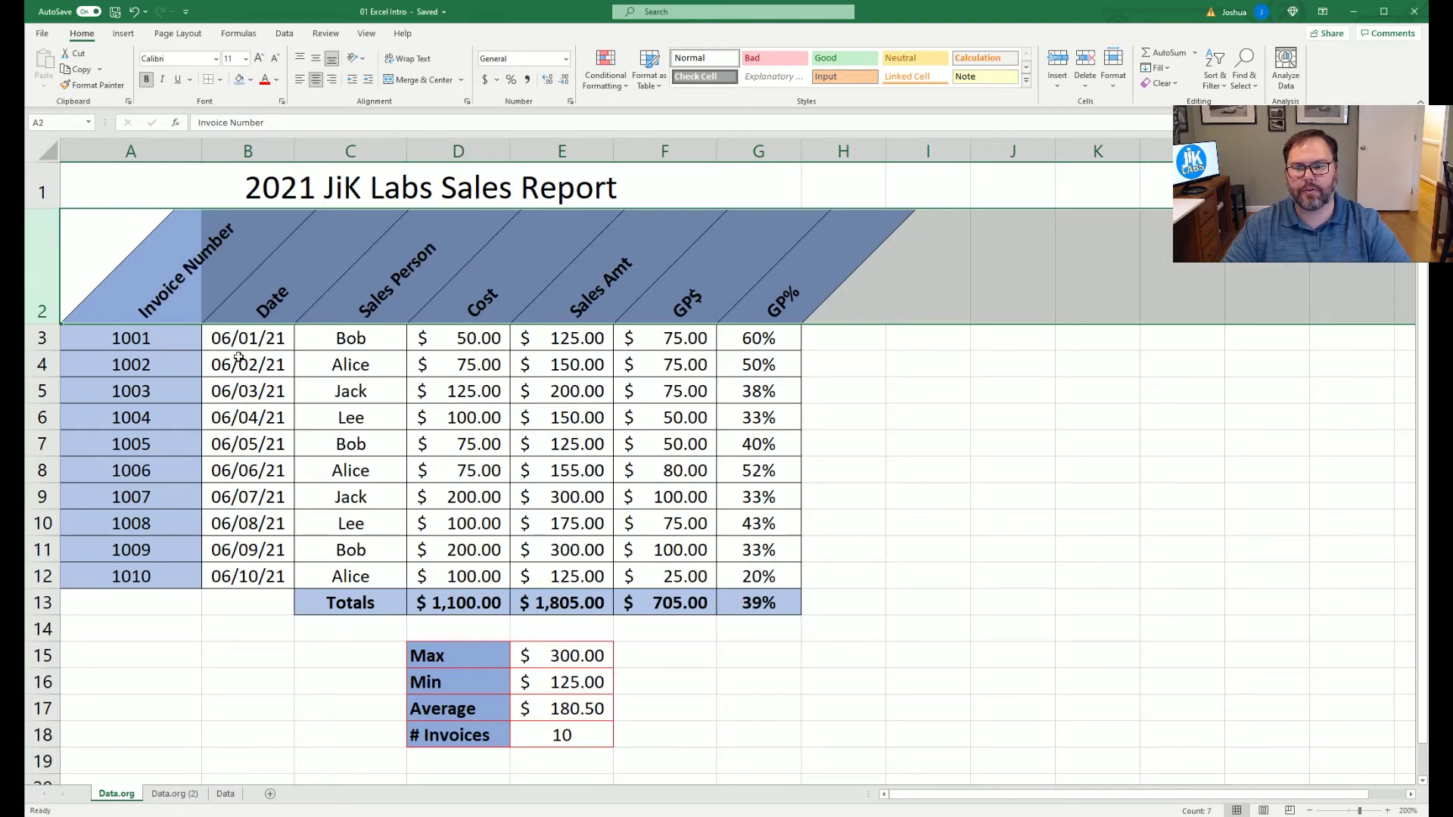
left_click(497, 360)
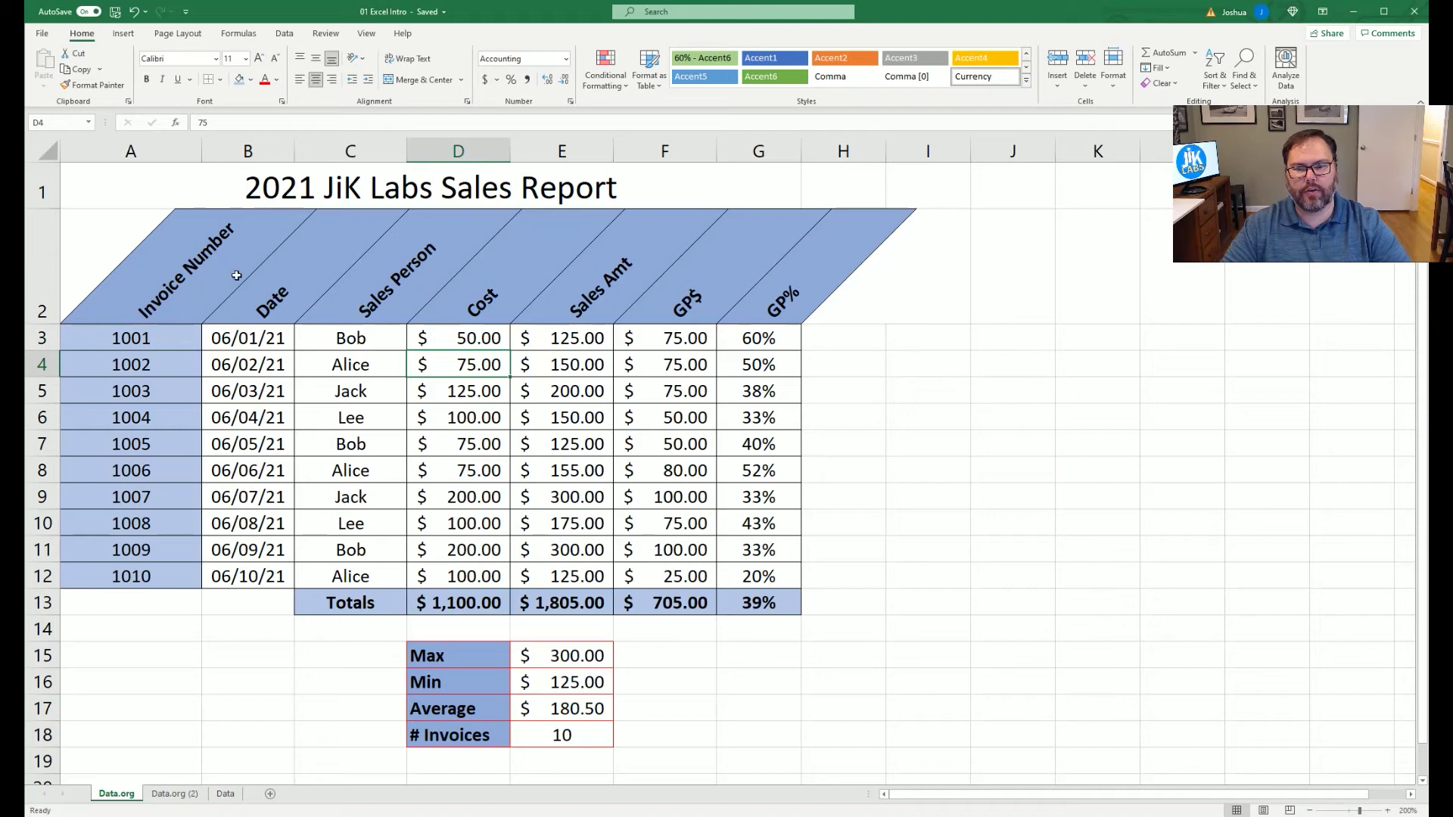
Step: Compare the report with the Data.org (2) sheet and return the row 2 headings on Data.org to unrotated text
left_click(175, 793)
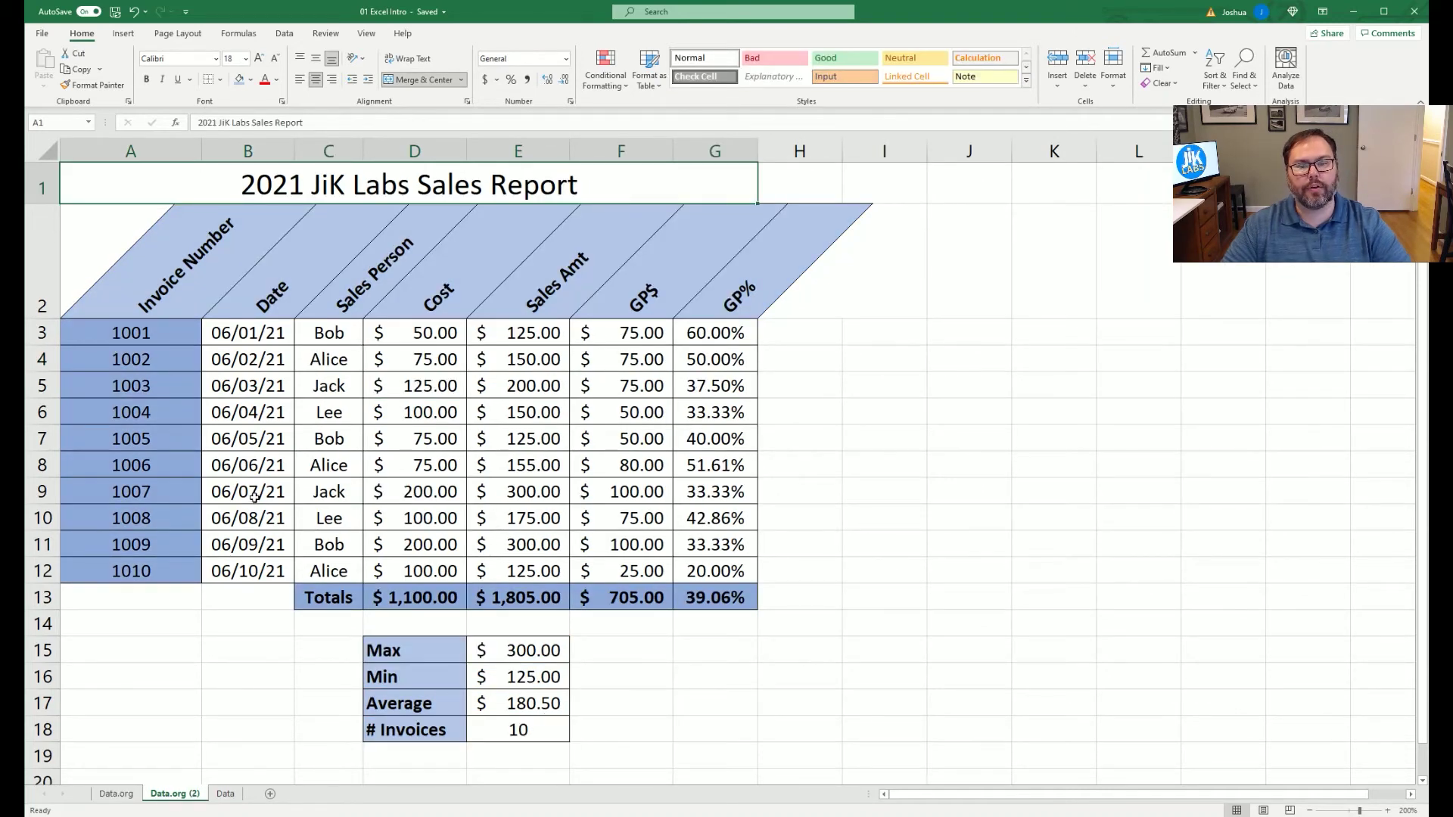
left_click(119, 794)
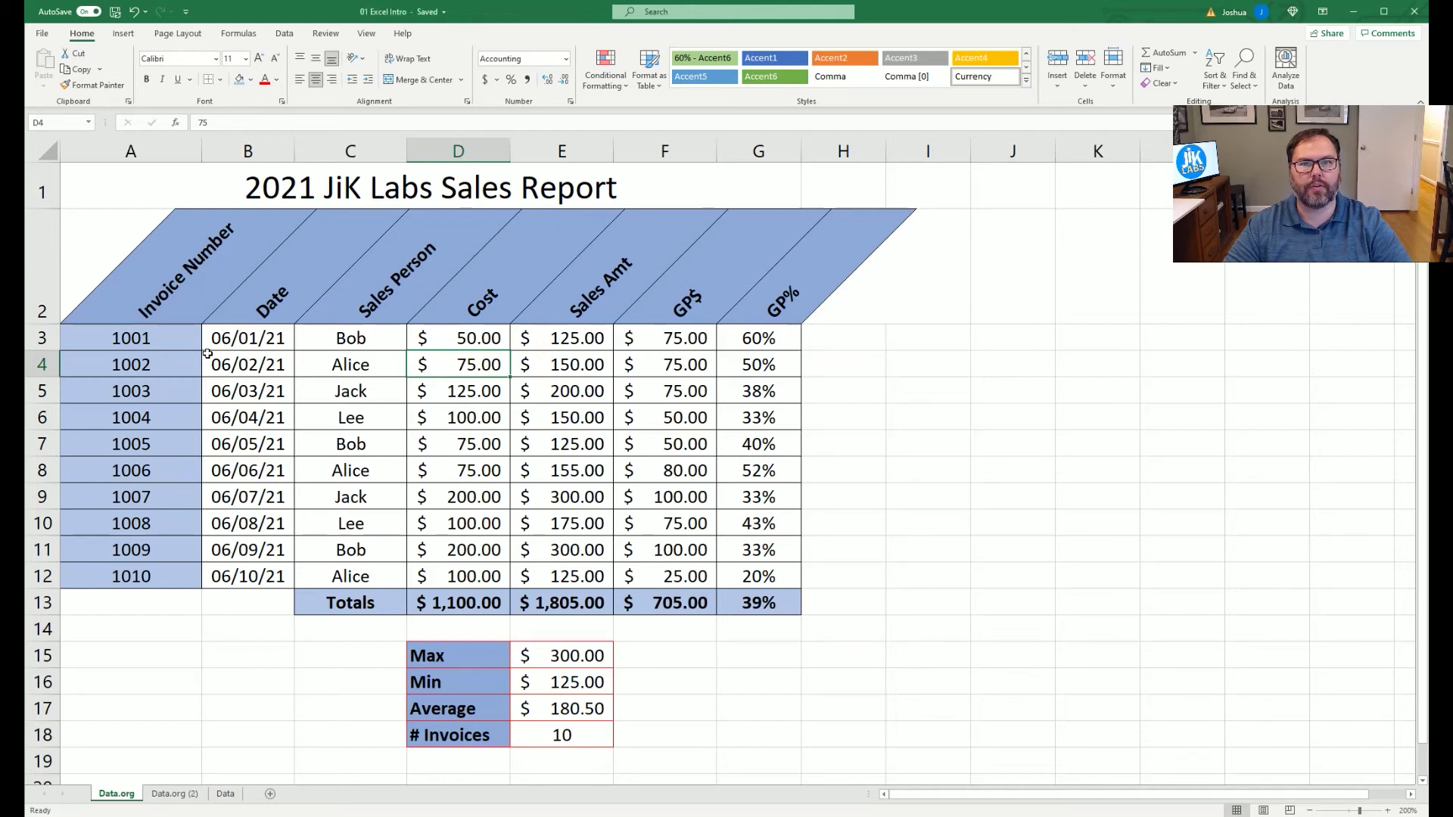
left_click(244, 417)
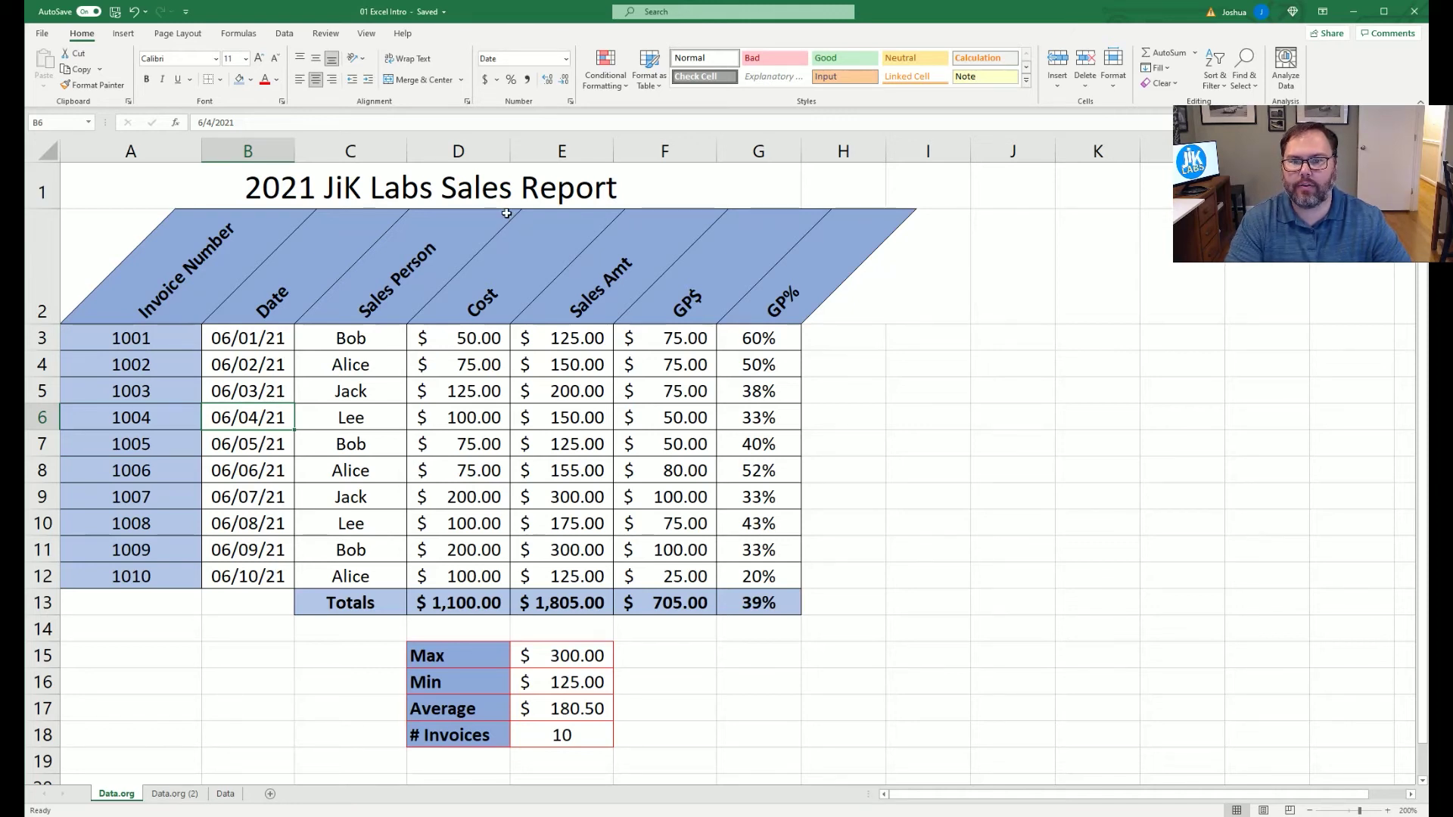
left_click(42, 269)
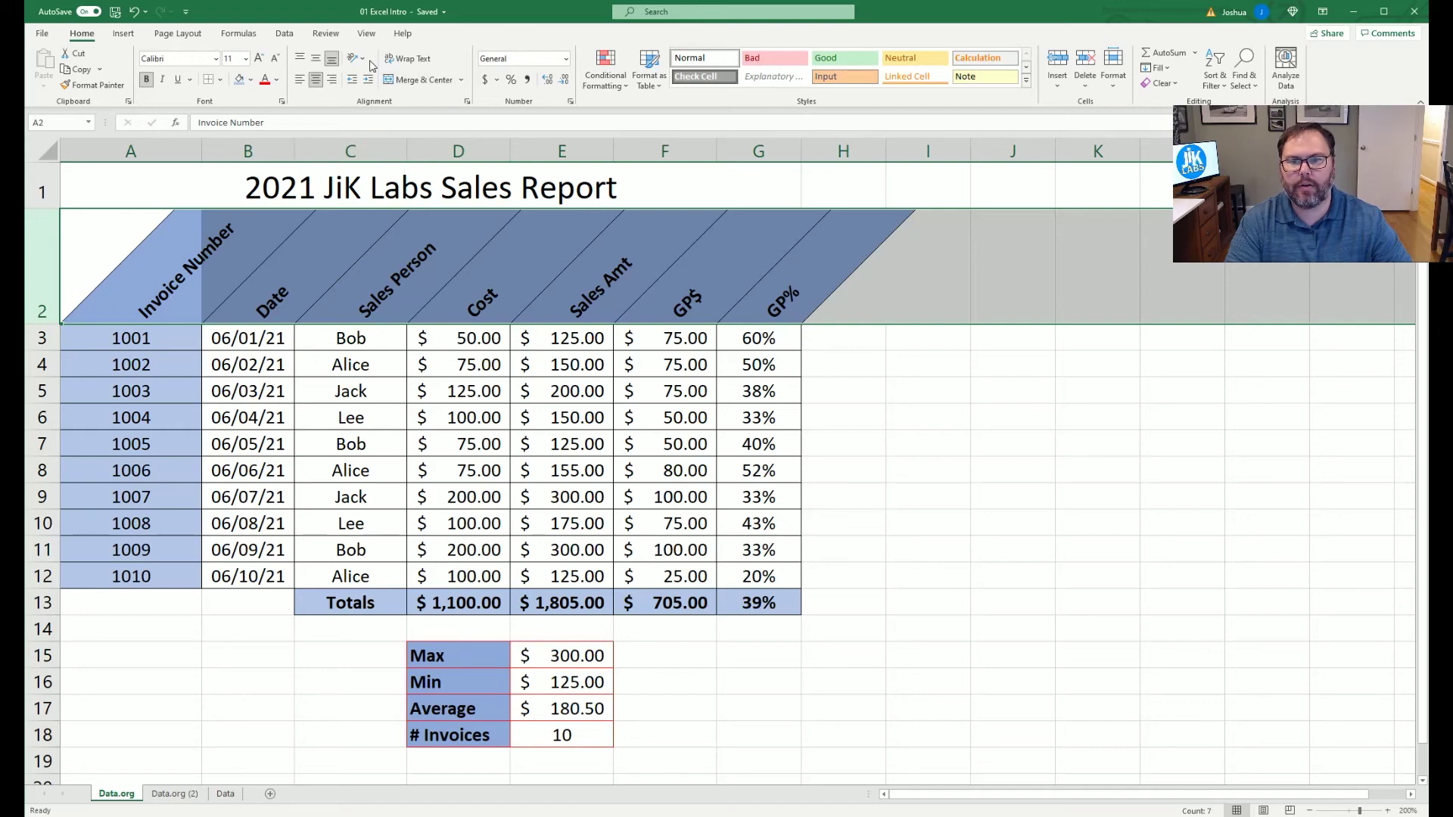
key("ctrl+z")
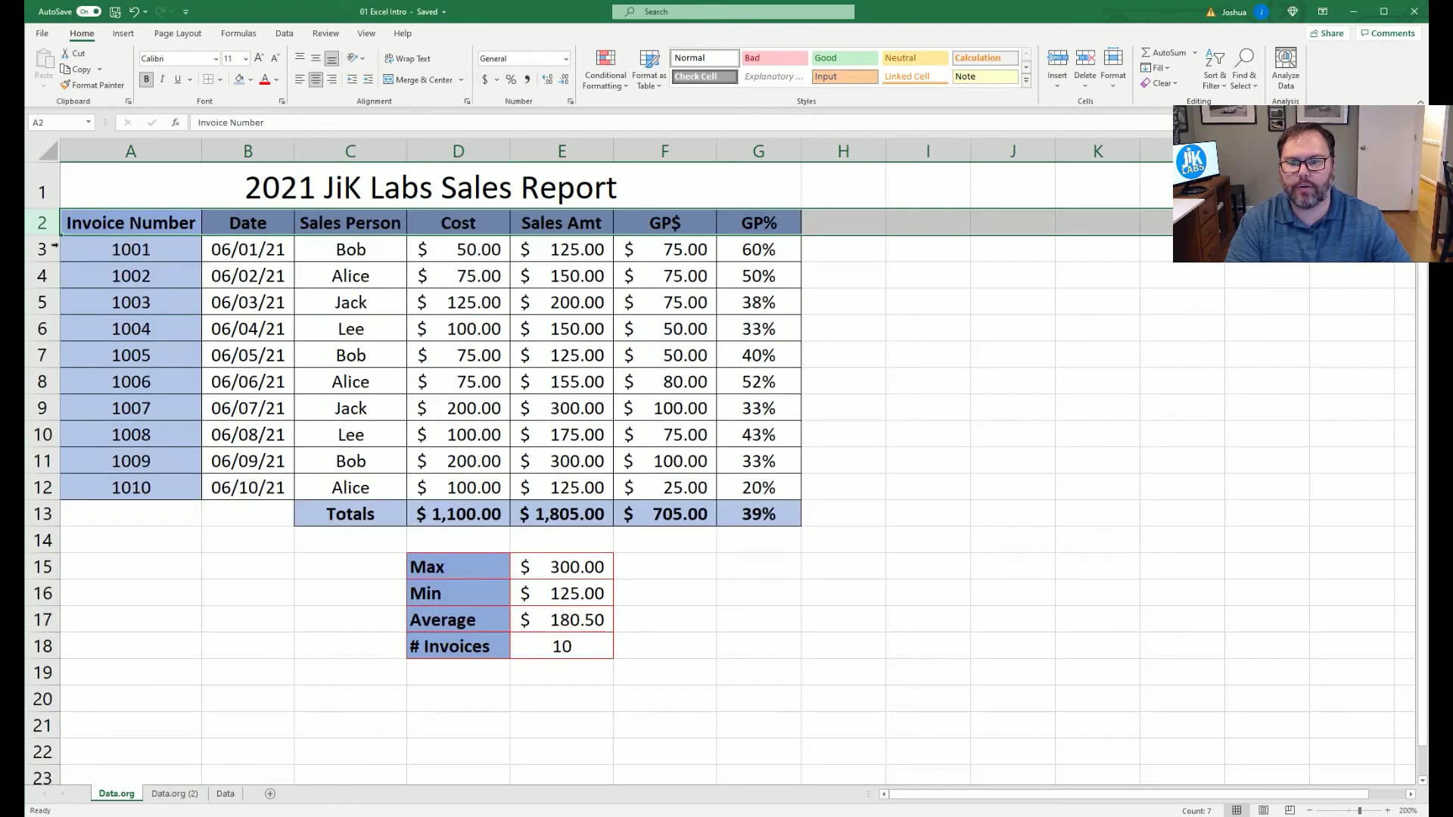
Step: Clear the cell fills and remove all borders from rows 2 through 19 on the Data.org sheet
left_click_drag(43, 222, 149, 663)
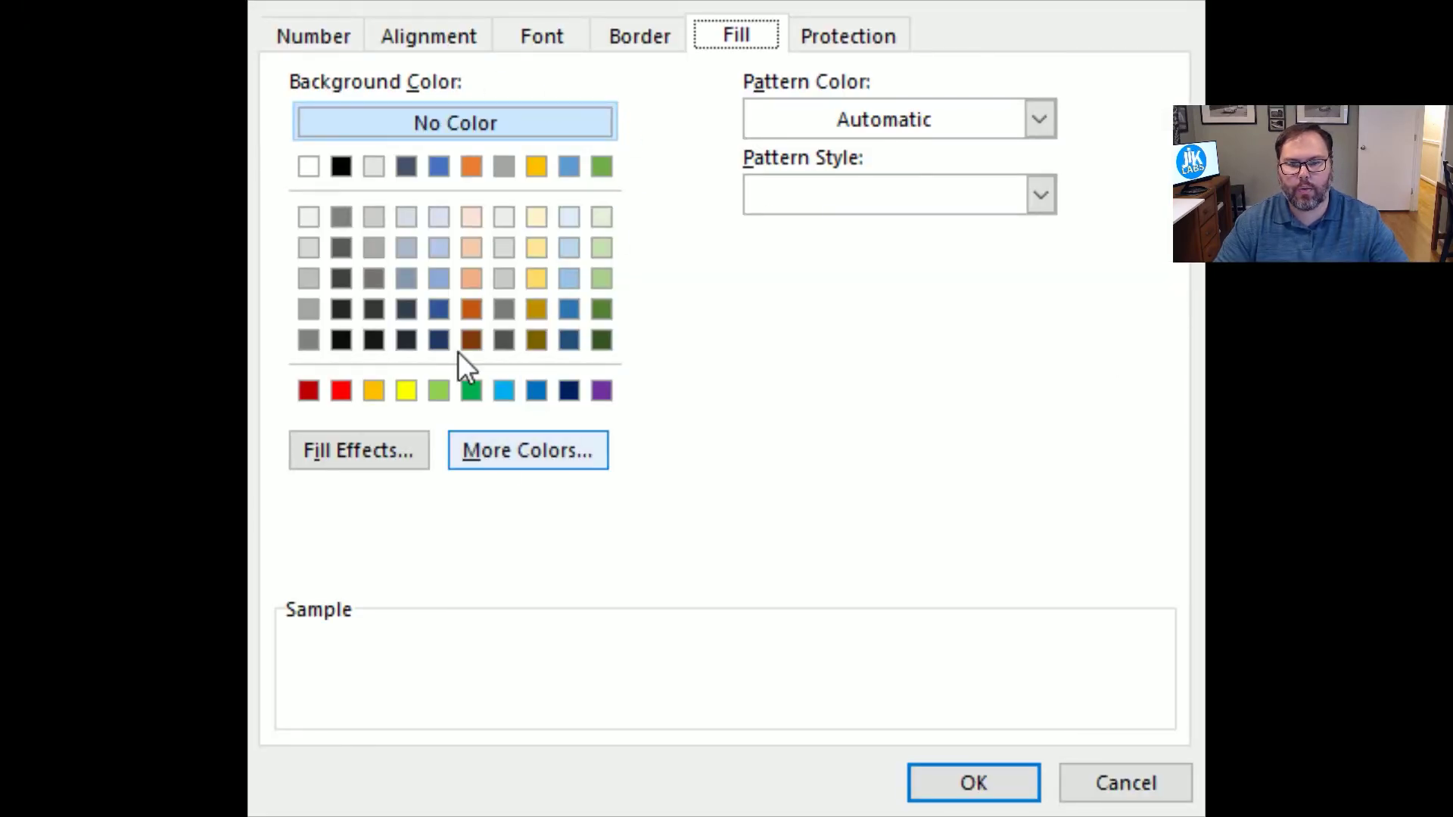
left_click(401, 122)
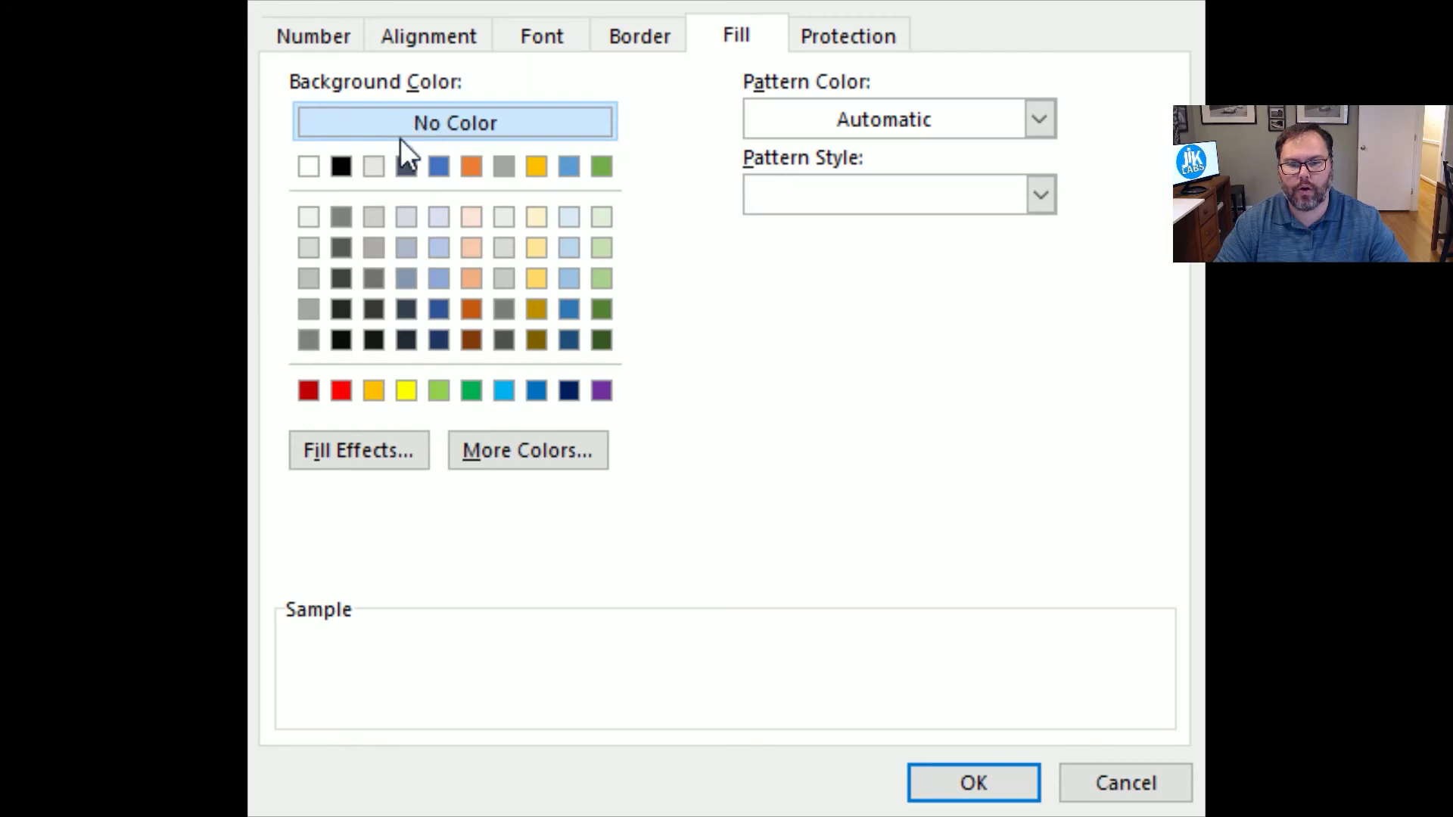
left_click(657, 39)
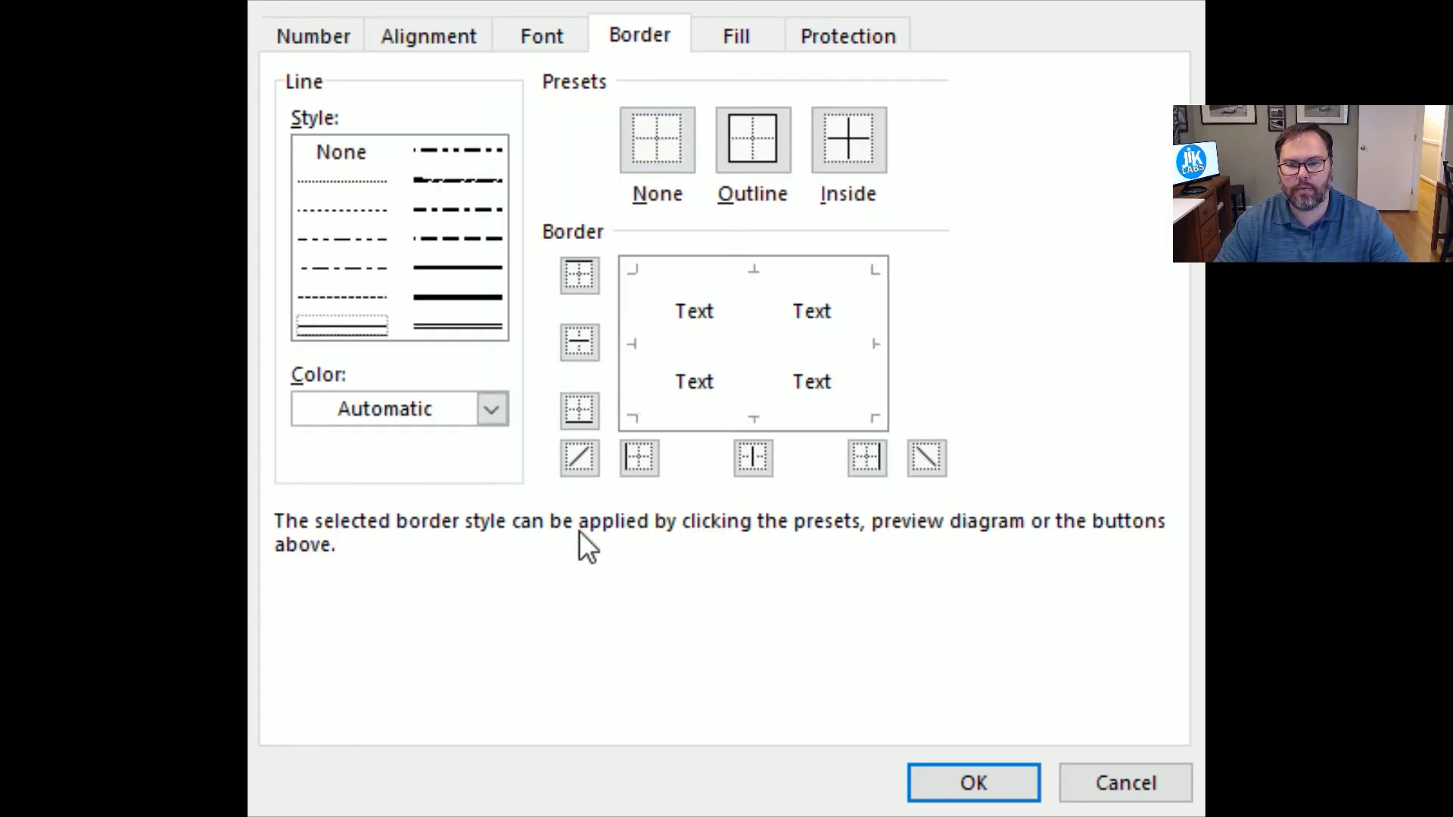
left_click(428, 36)
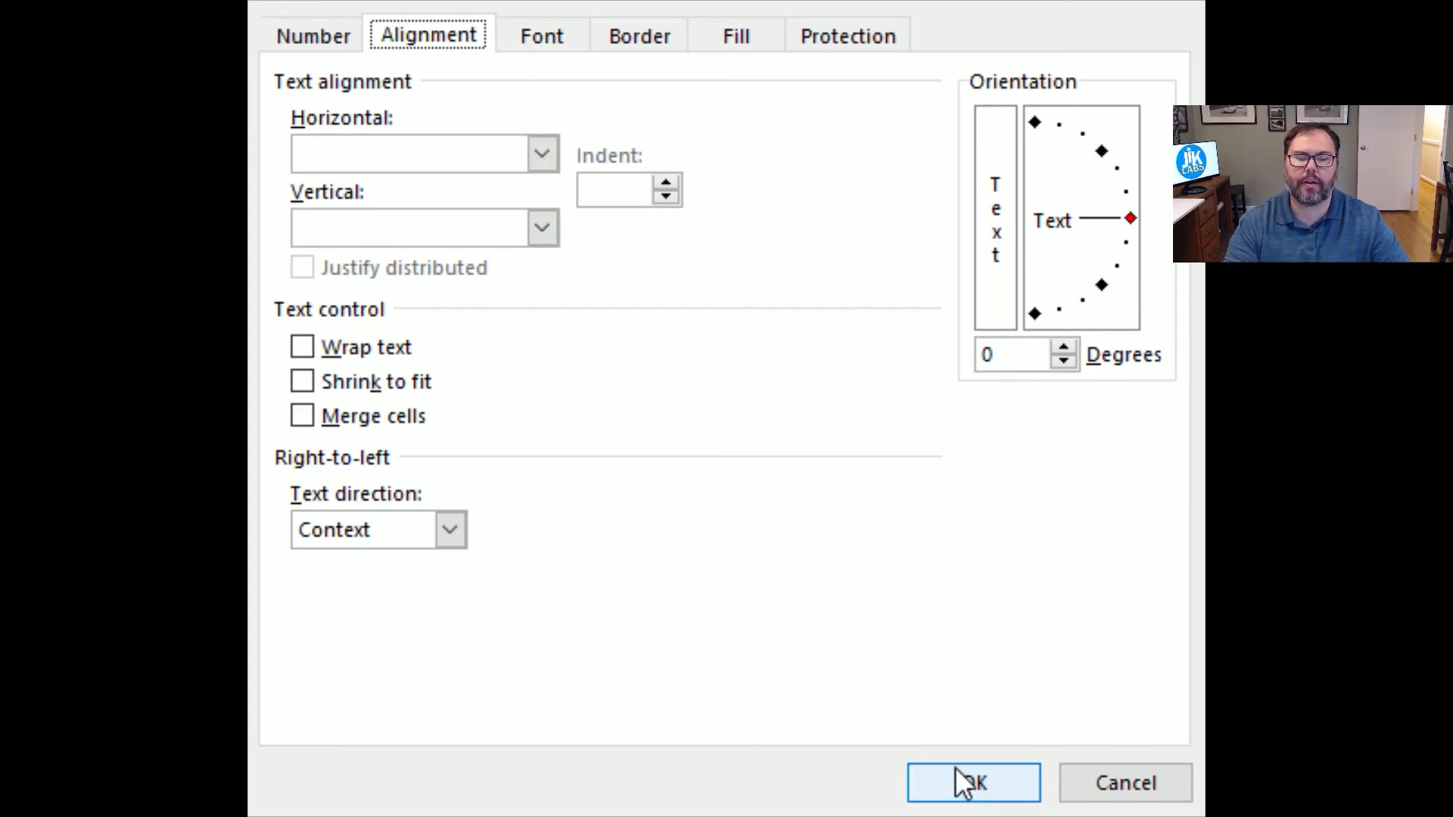
left_click(832, 41)
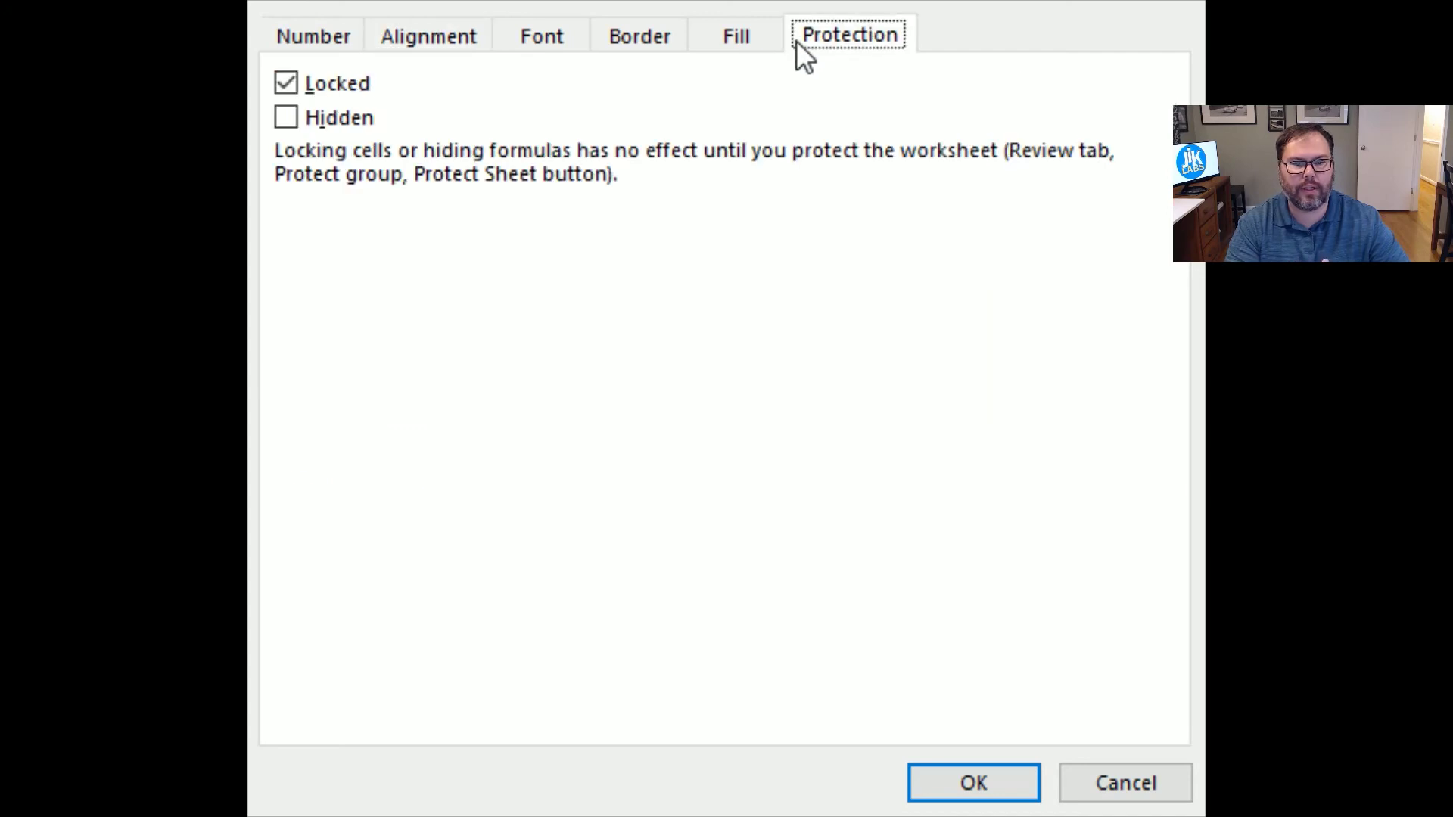
left_click(734, 38)
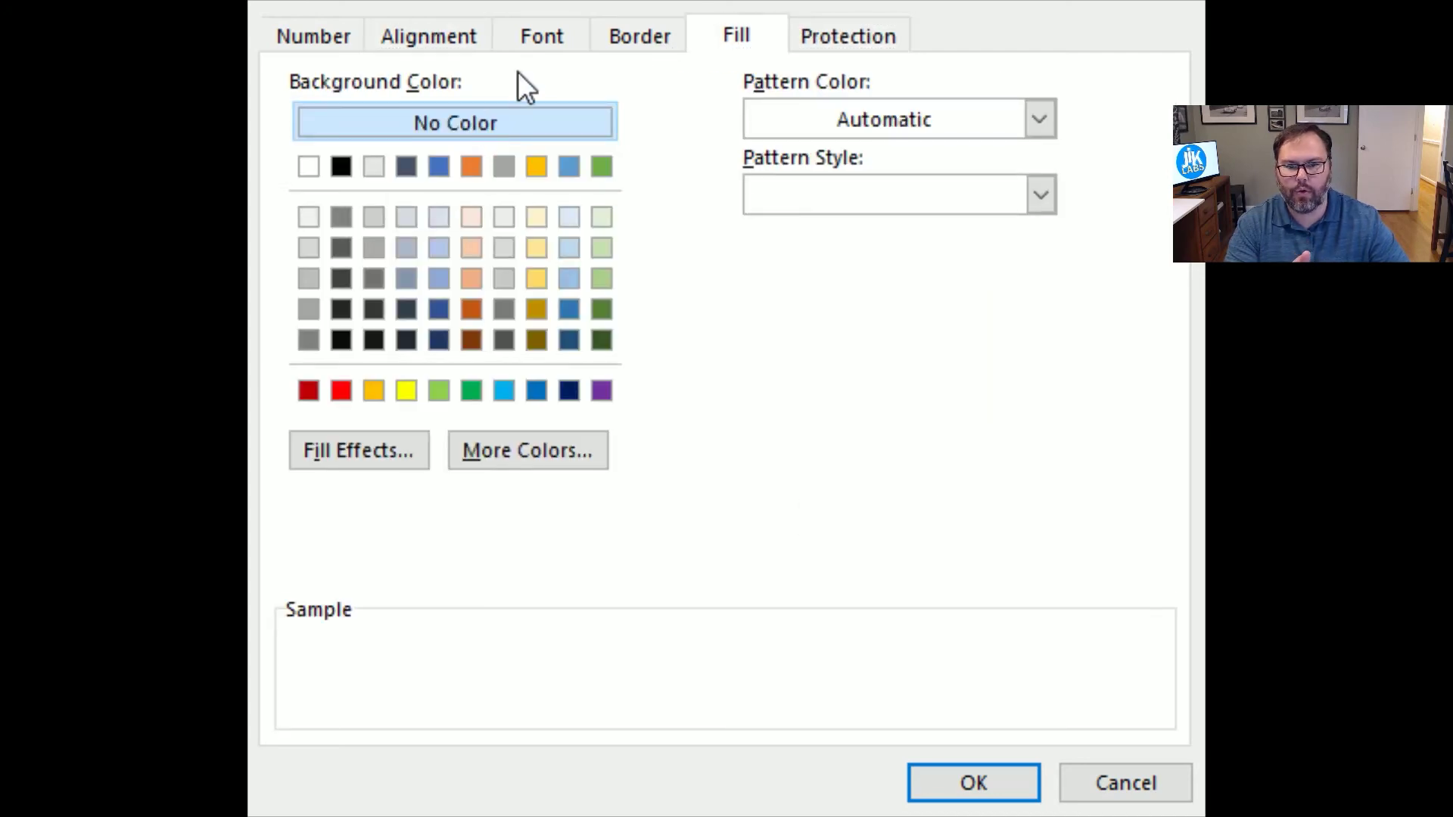
left_click(633, 40)
left_click(638, 127)
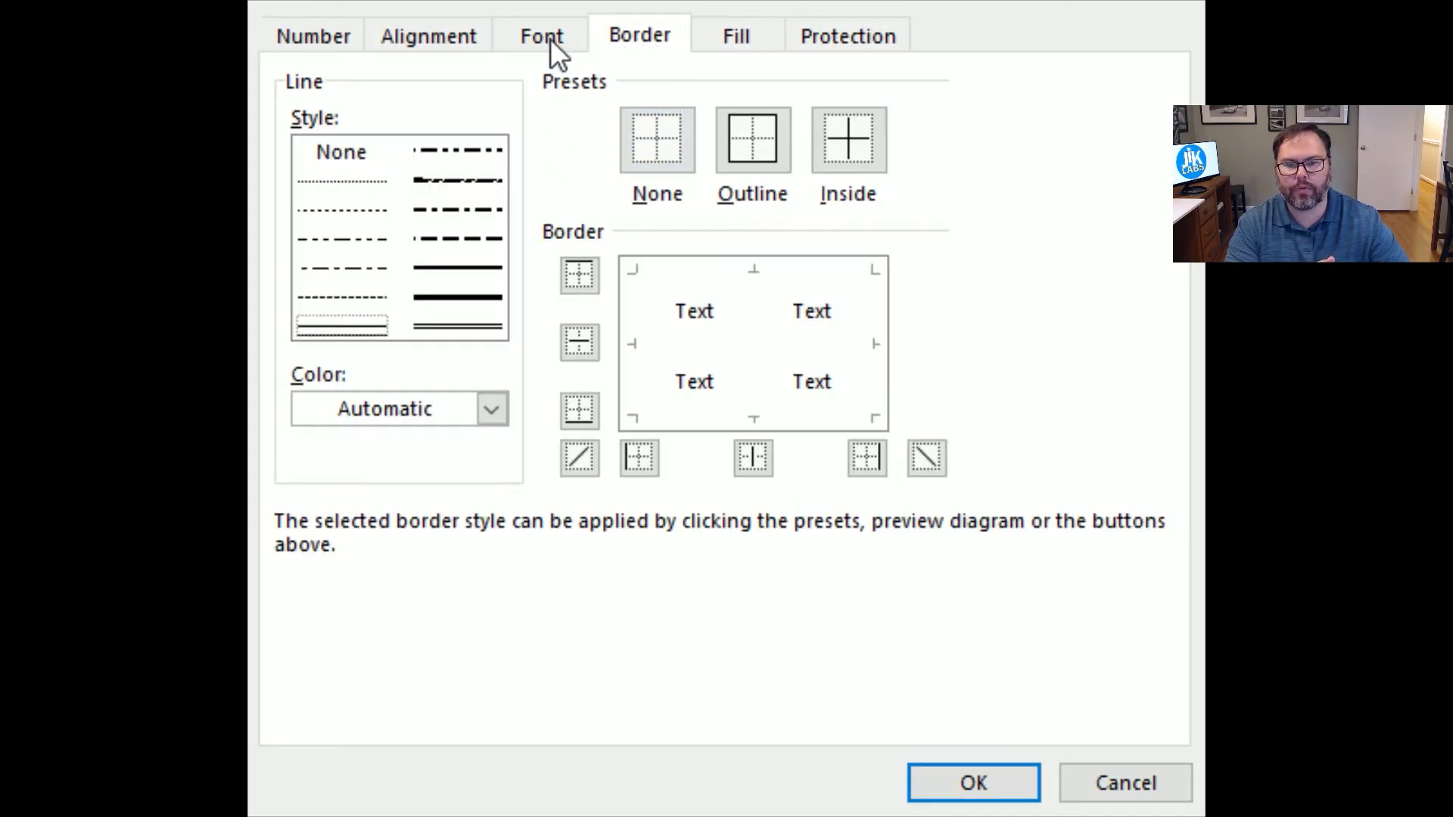
left_click(551, 39)
left_click(448, 42)
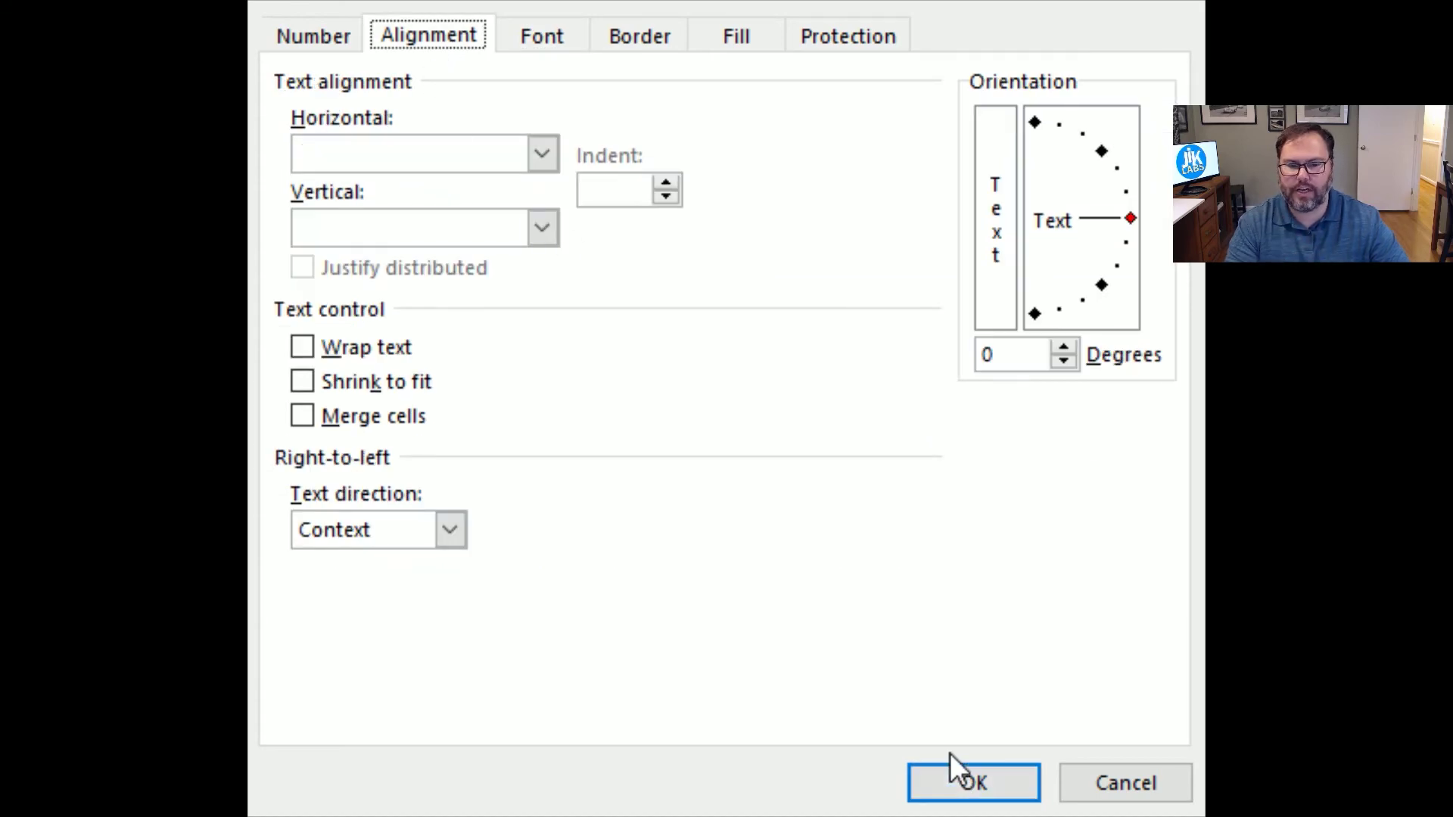
left_click(946, 784)
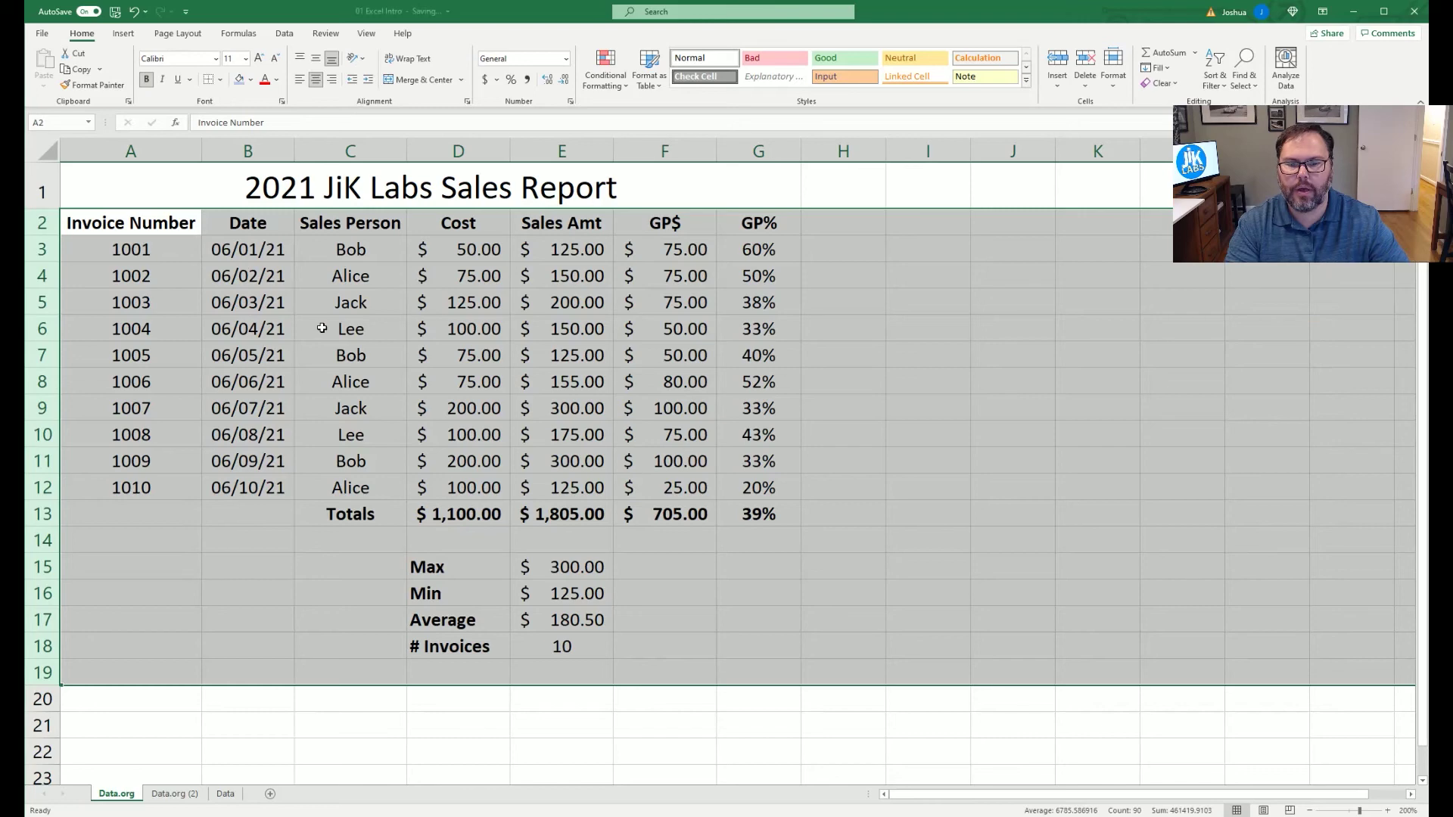
left_click(324, 328)
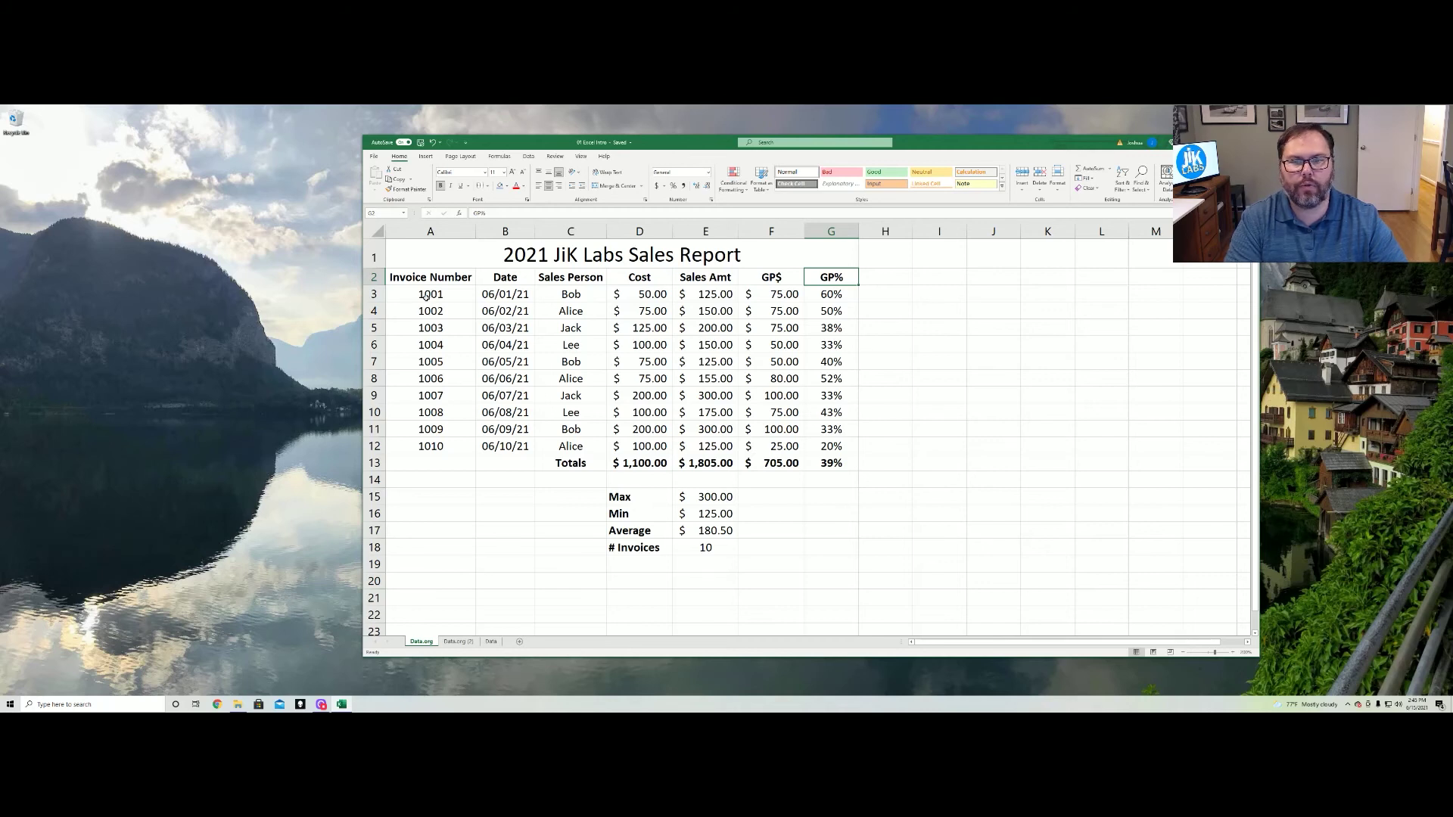
Step: Format A2:G13 as a table with headers in a light blue banded Medium style, and view the GP$ column's sort and filter options
left_click_drag(410, 277, 829, 457)
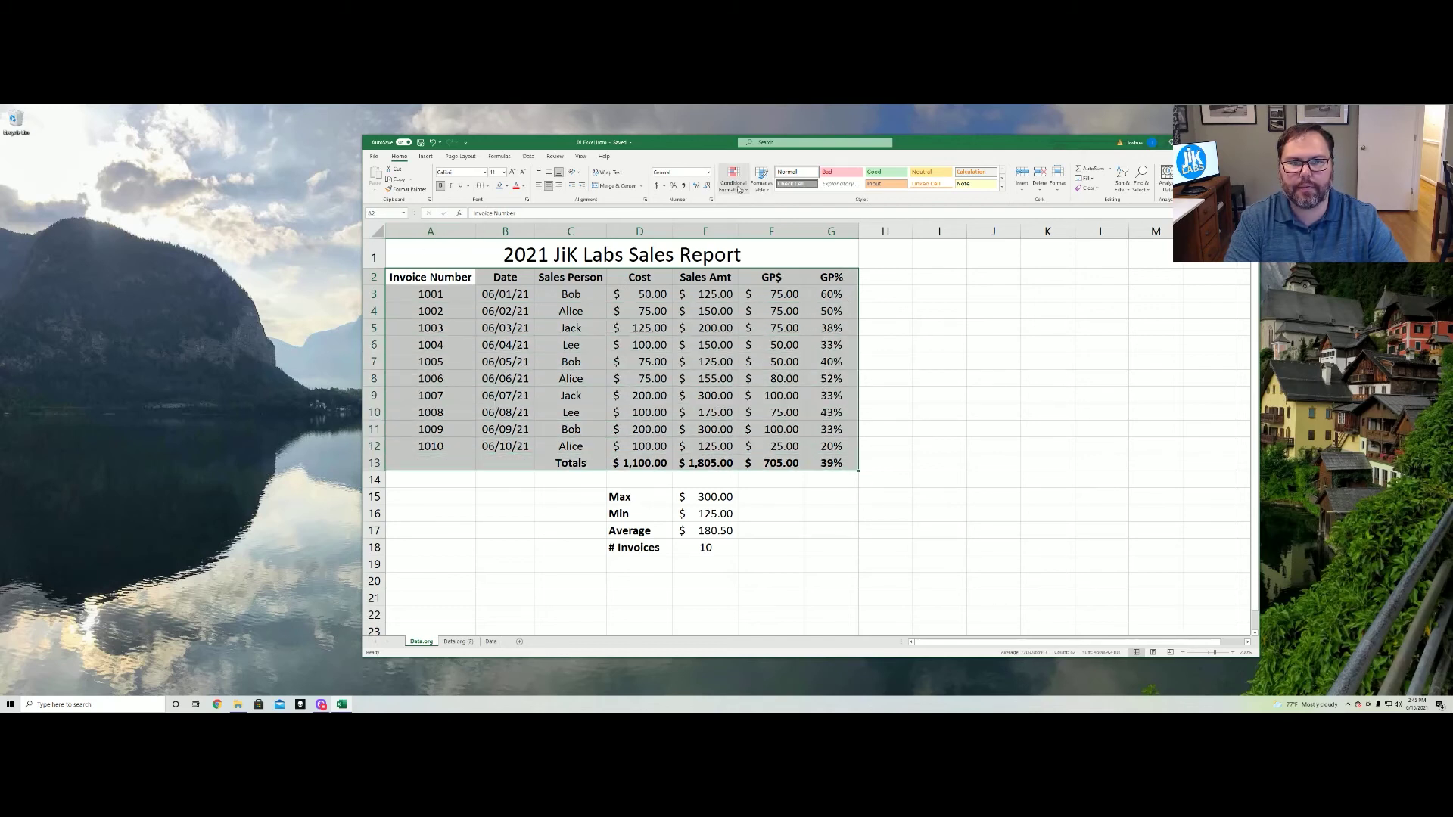
left_click(762, 189)
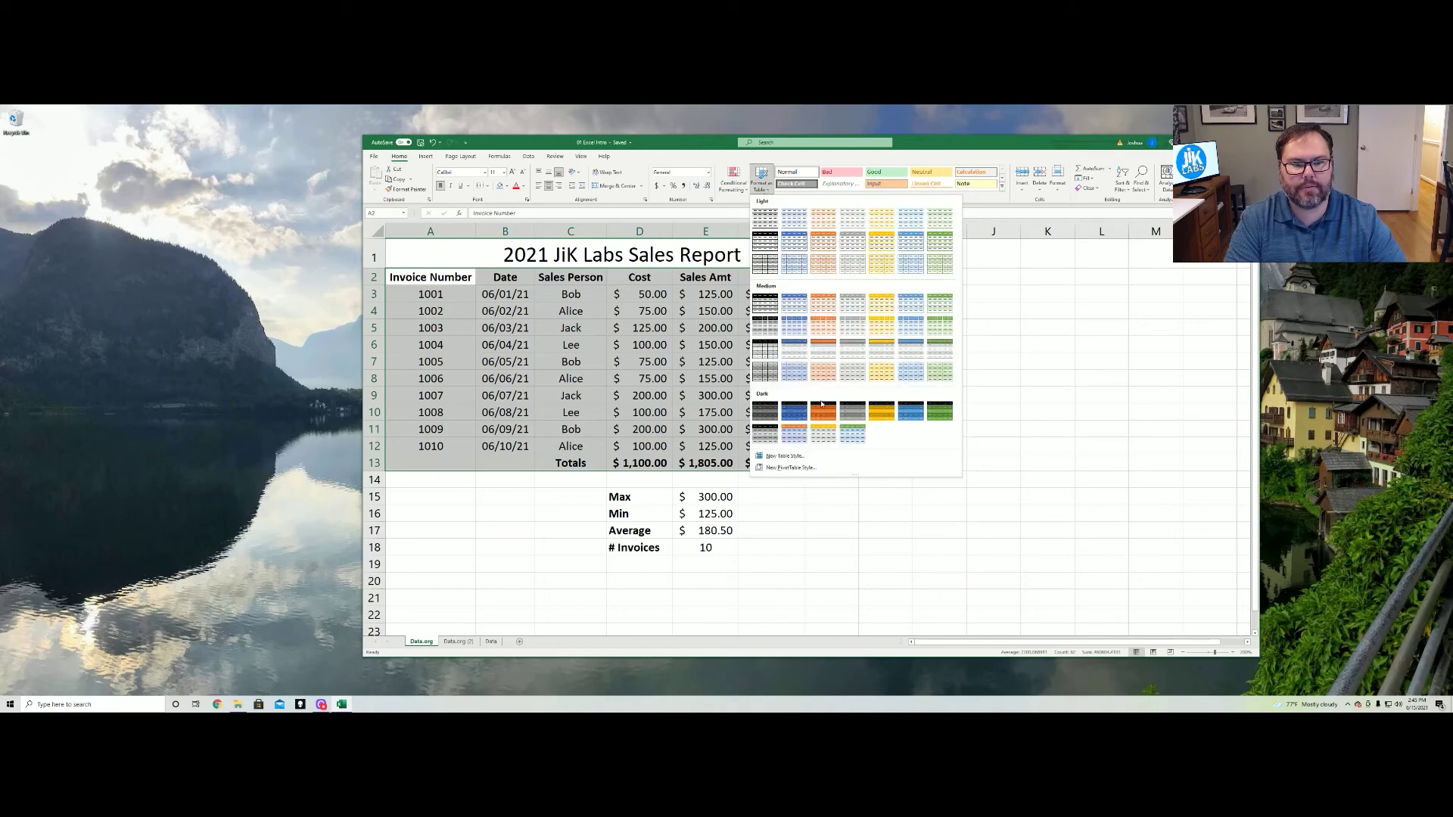
left_click(909, 305)
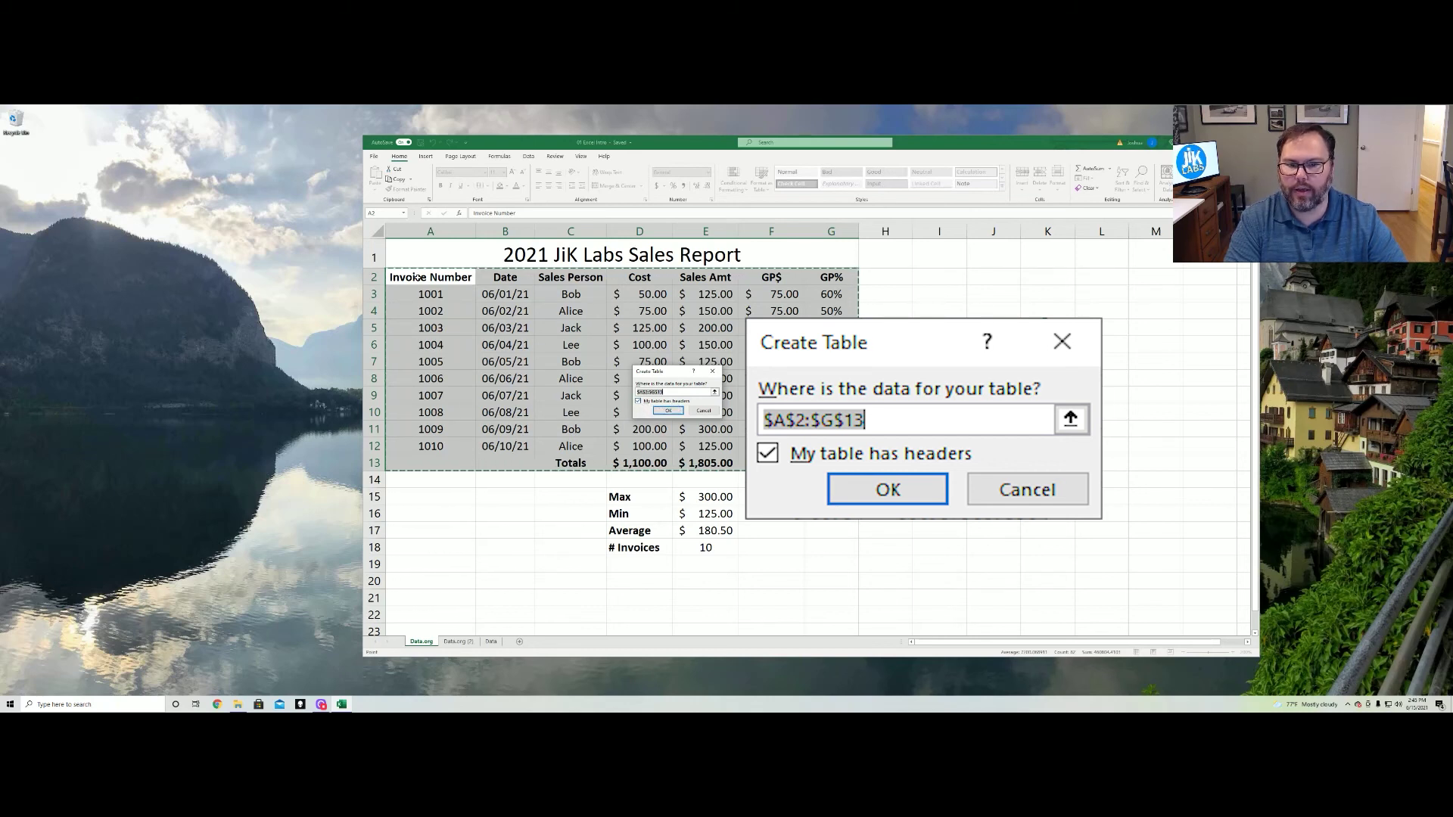
left_click(669, 411)
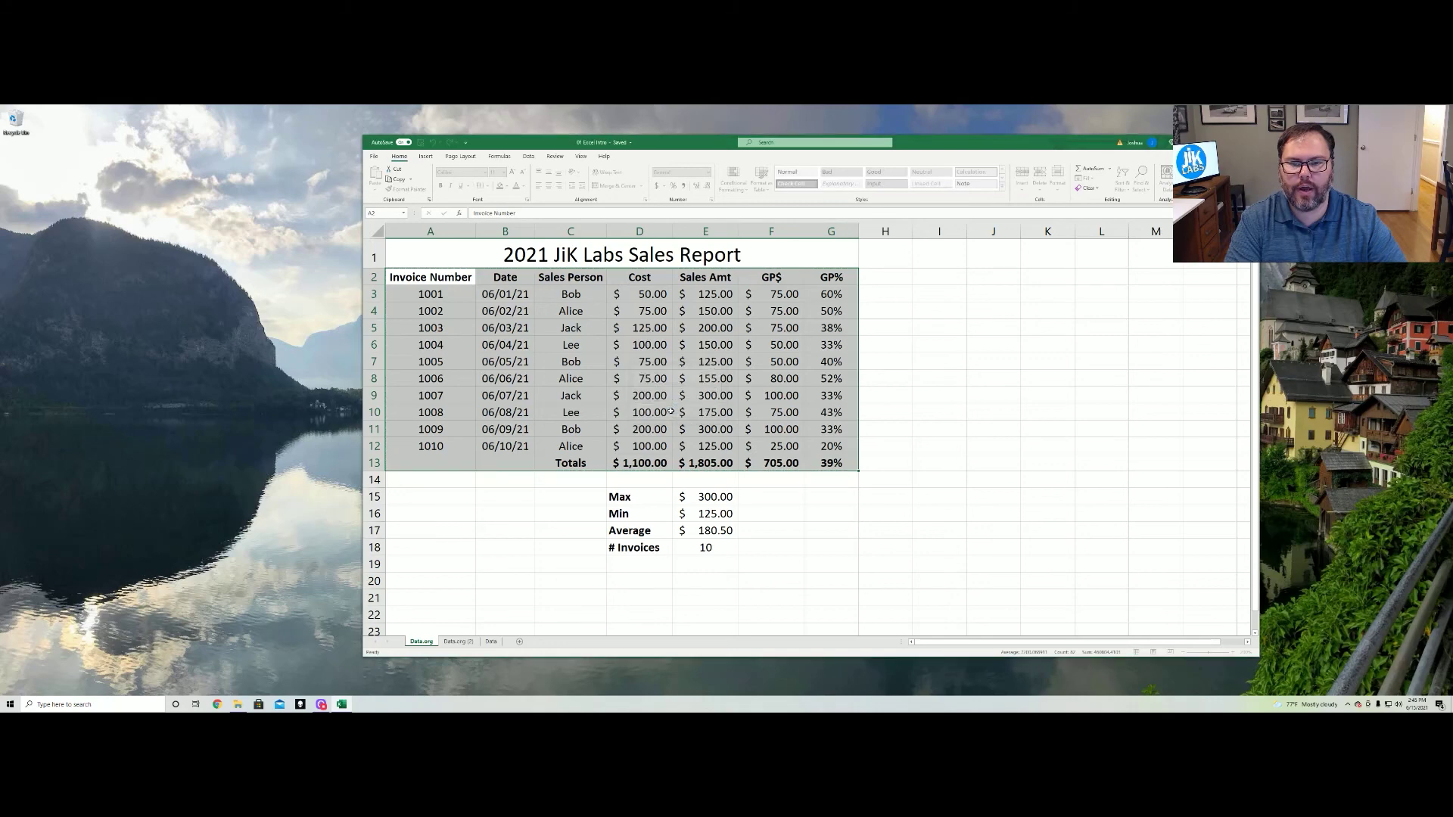
left_click(931, 396)
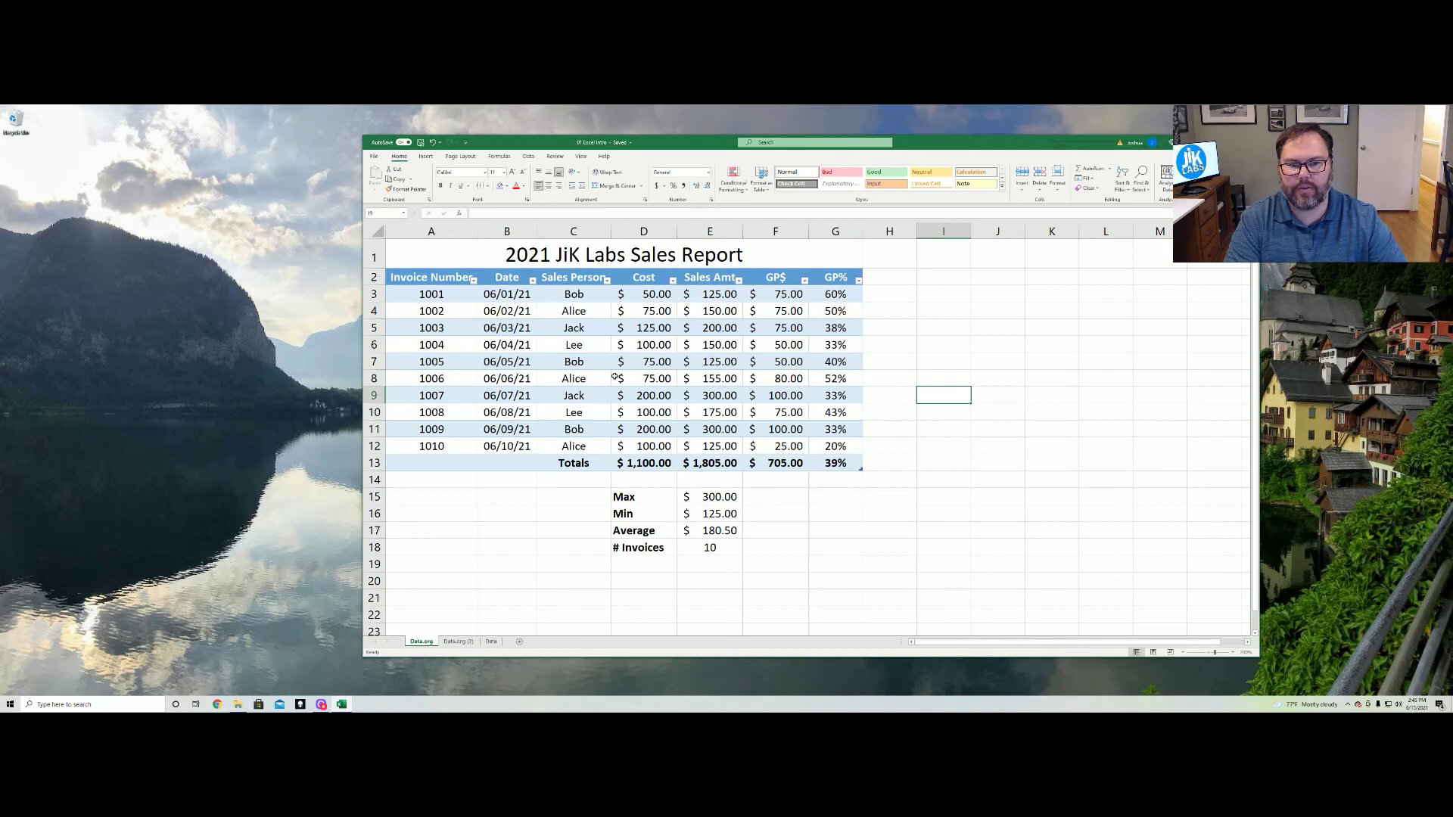
left_click(805, 281)
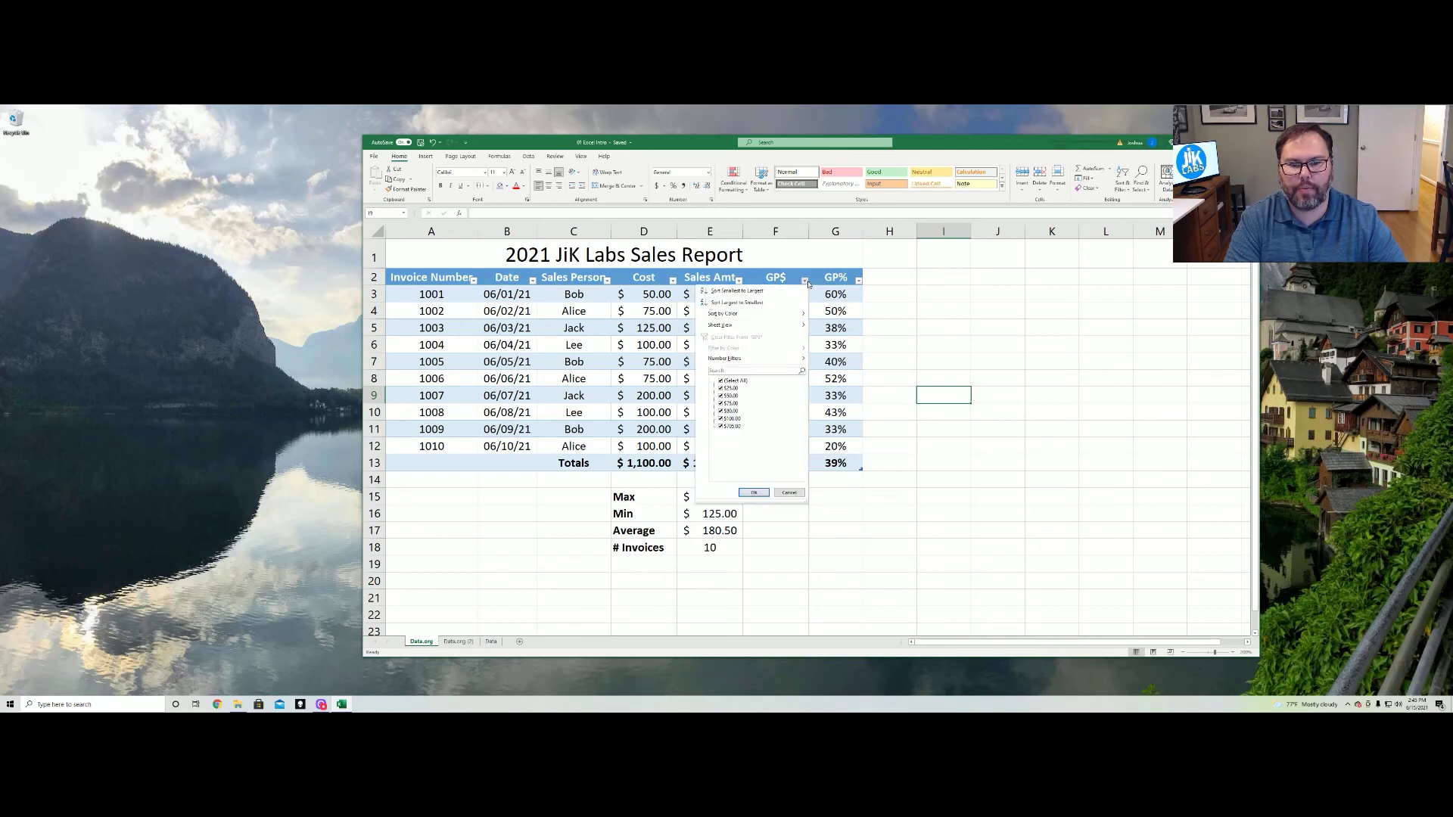
left_click(807, 282)
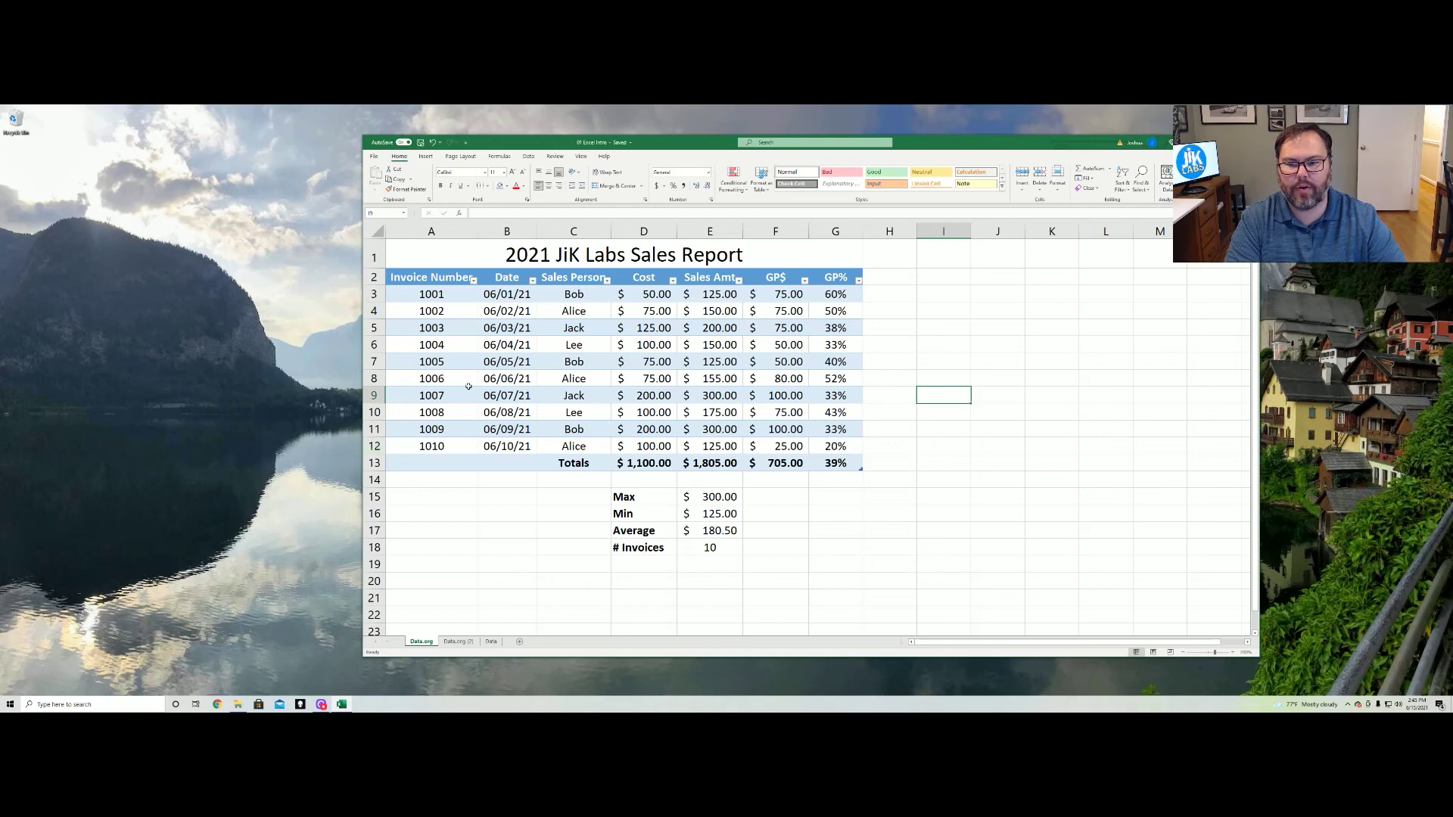
Step: Restyle the table in A2:G13 with the blue Dark table style that has a black header row
left_click_drag(431, 277, 835, 463)
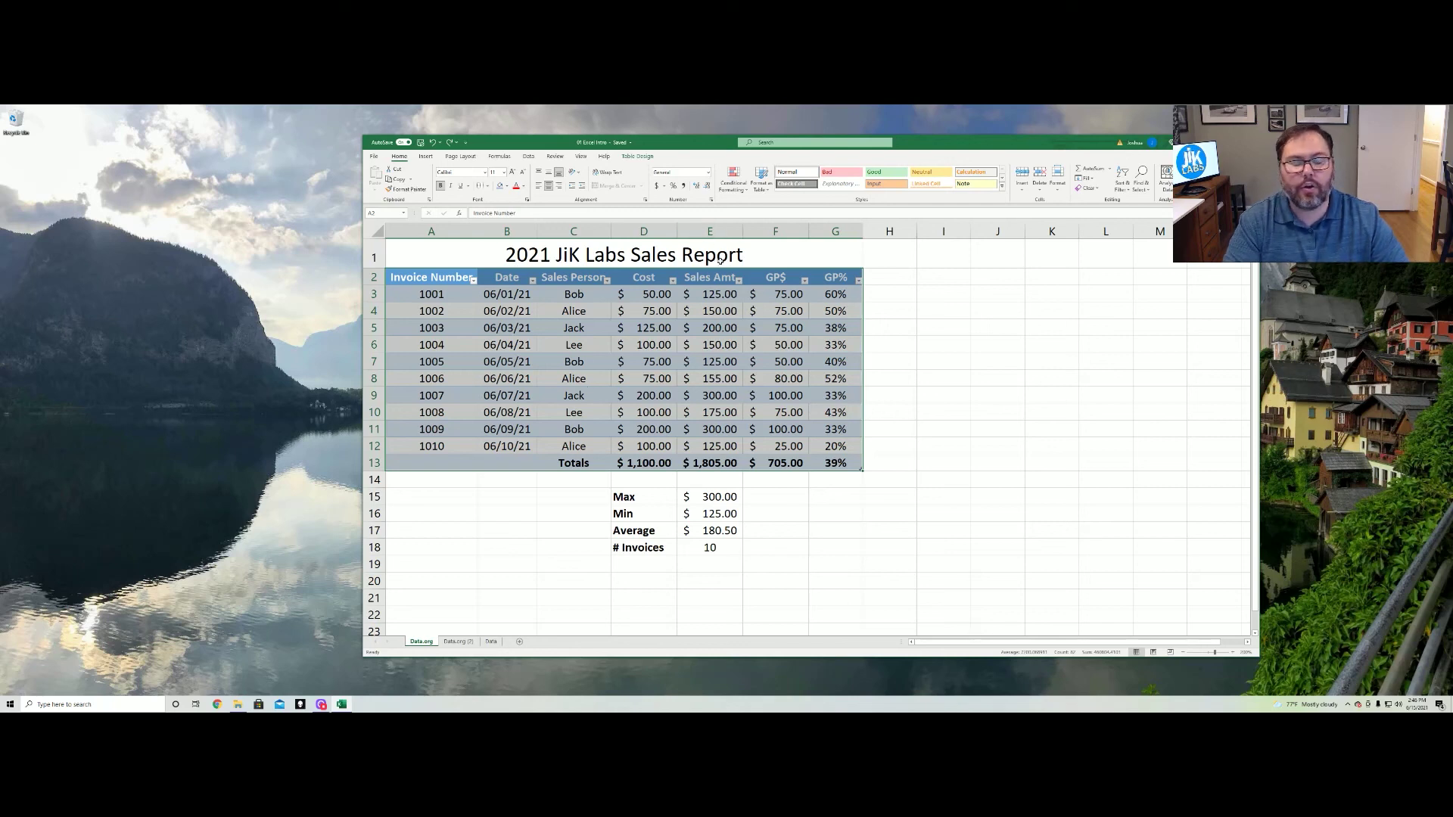
left_click(762, 187)
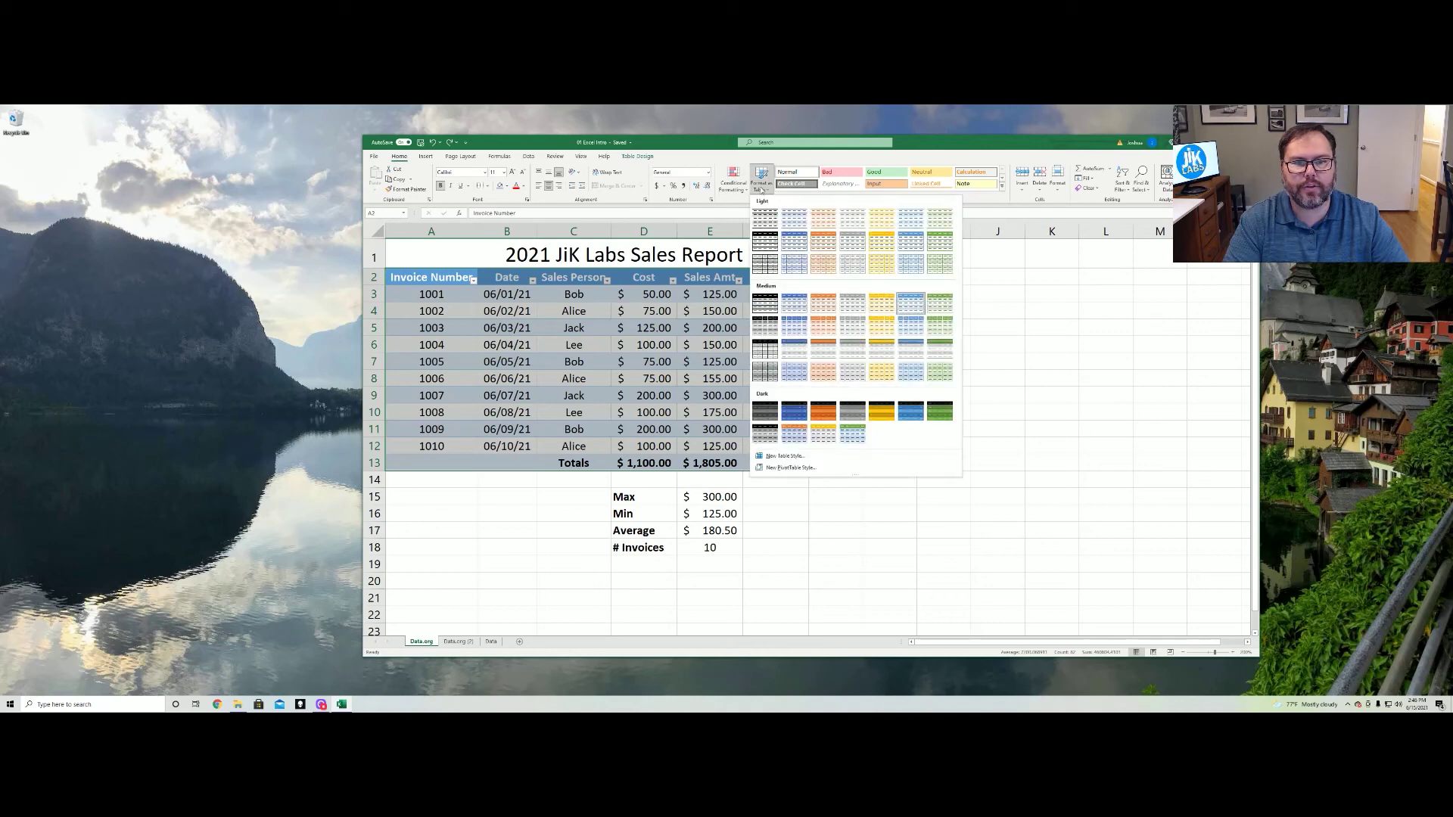
left_click(791, 414)
left_click(889, 361)
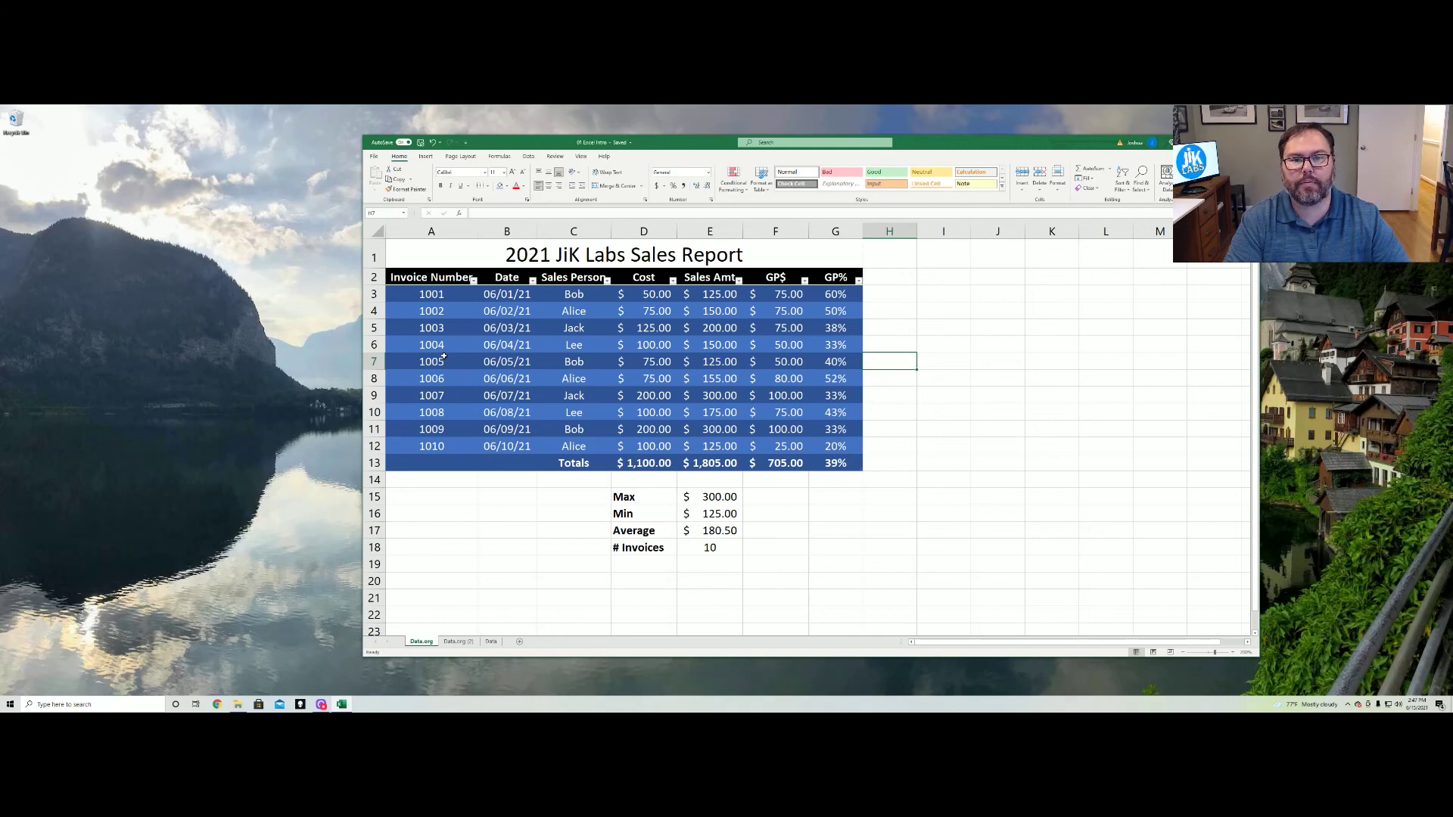
left_click(479, 252)
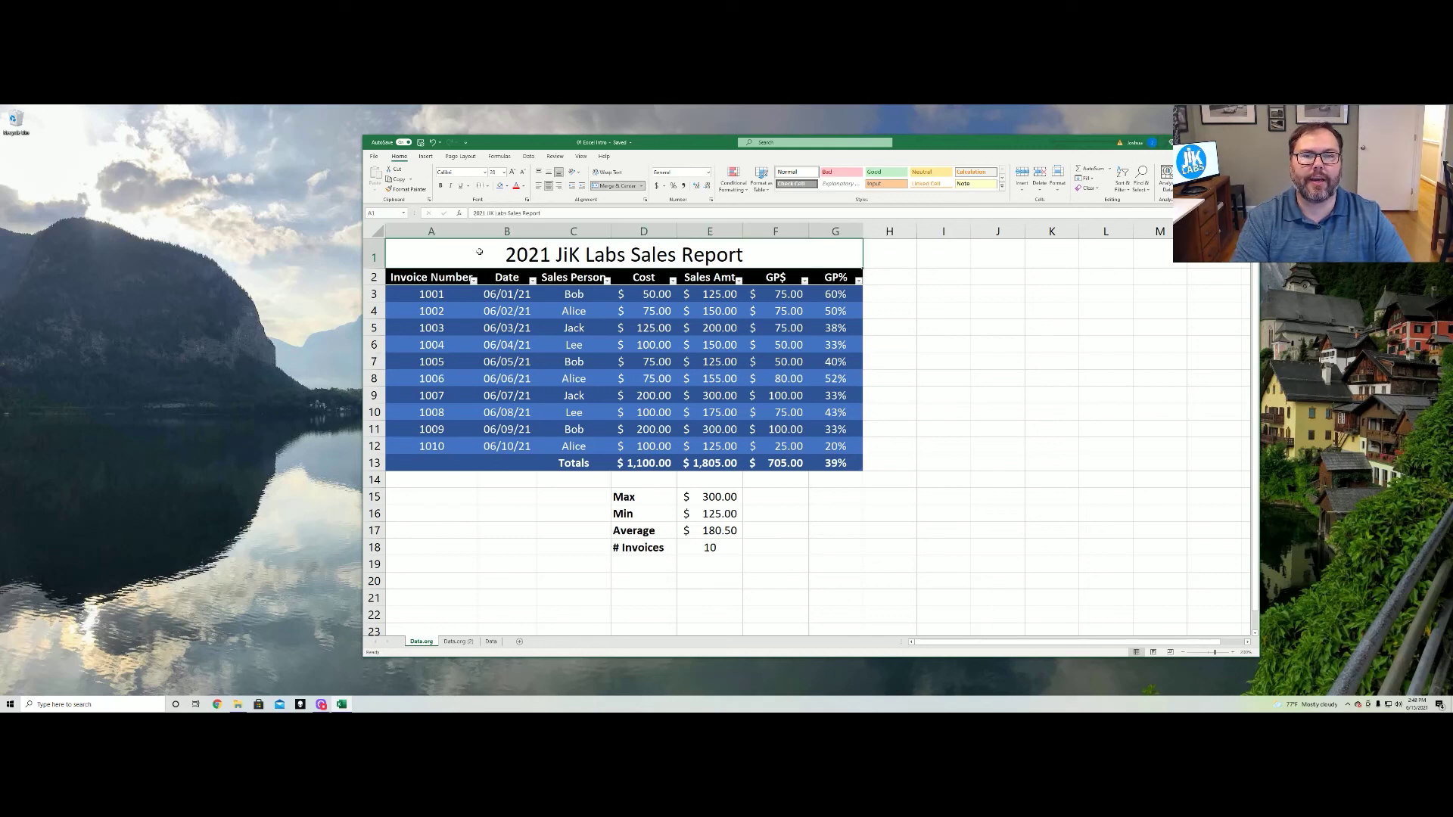